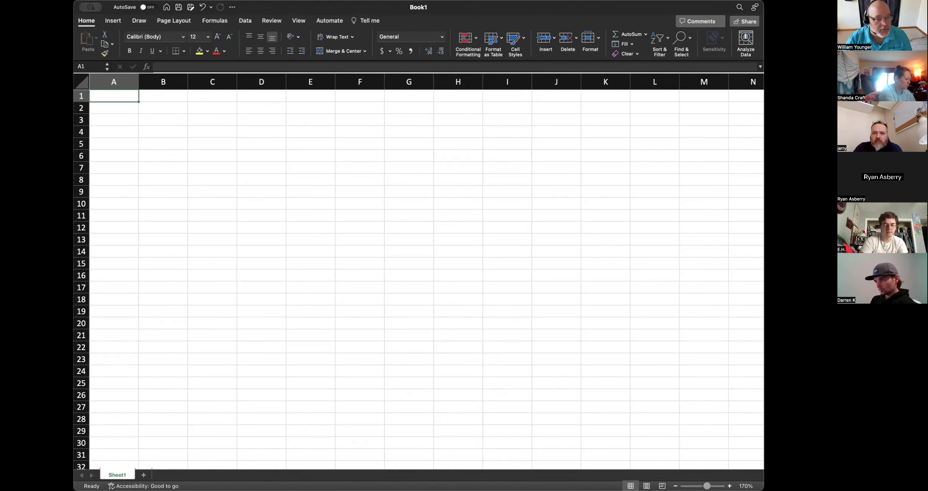
# Enter the label "initial Velocity (vo)" in cell A1 and widen column A to fit it
pyautogui.write('i')
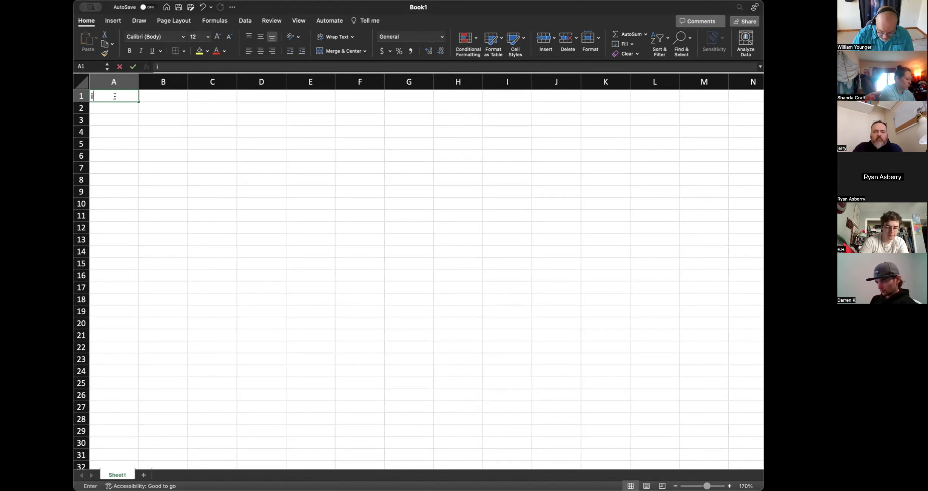
pyautogui.write('nitial Velocity (v')
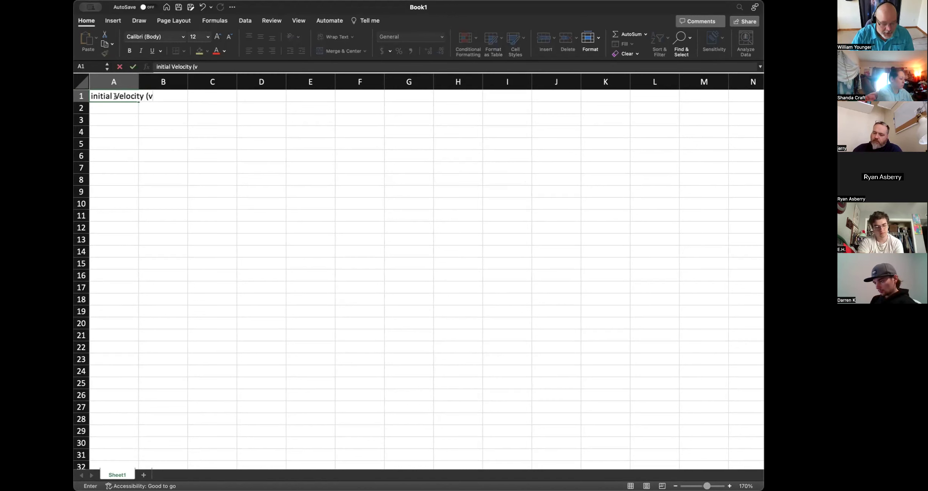
pyautogui.write('o')
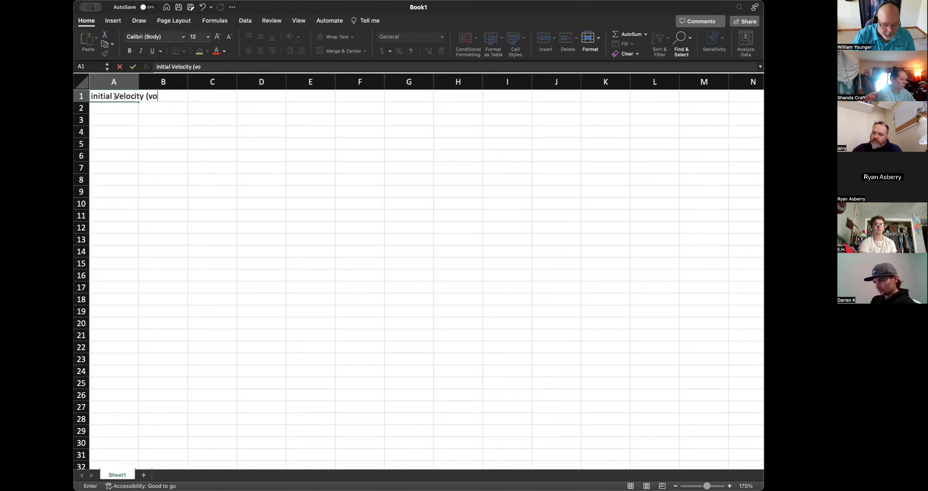
pyautogui.write(')')
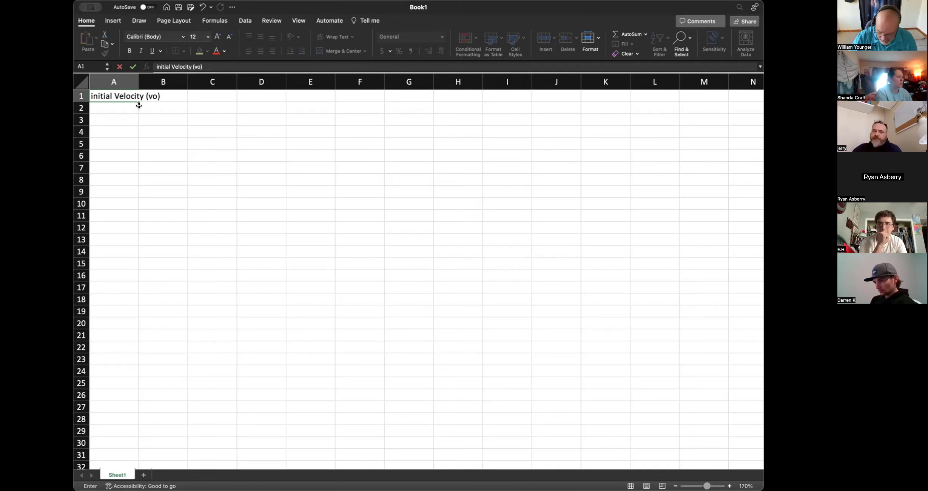
pyautogui.press('Return')
pyautogui.moveTo(138, 82); pyautogui.dragTo(183, 84)
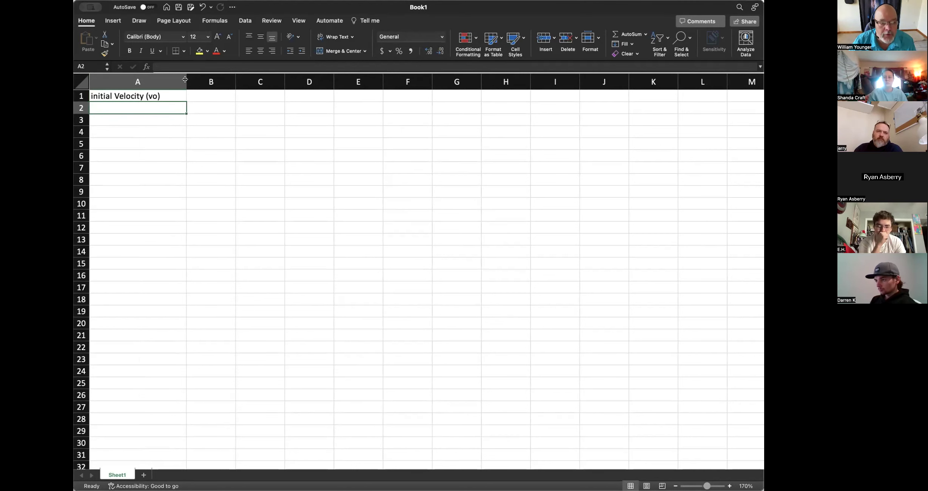
pyautogui.moveTo(185, 79); pyautogui.dragTo(187, 80)
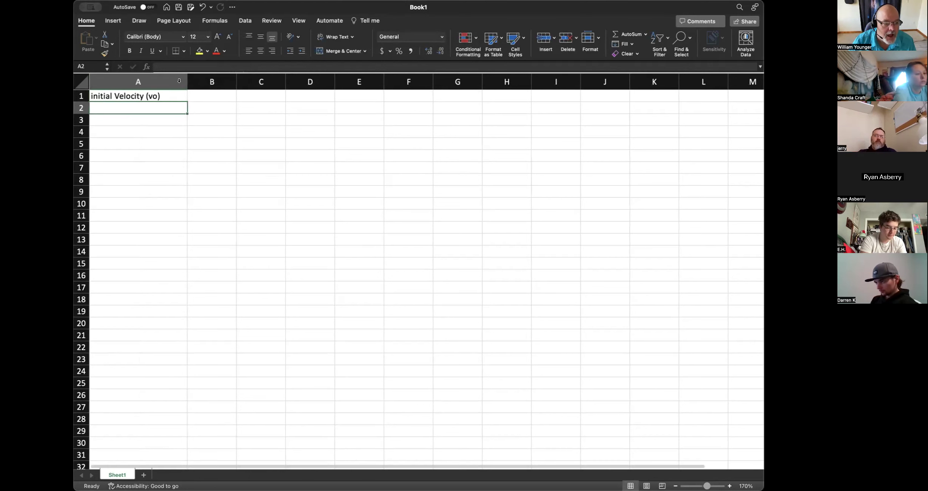
# Edit the label in A1 to read "initial Velocity , vo (m/s)"
pyautogui.click(96, 96)
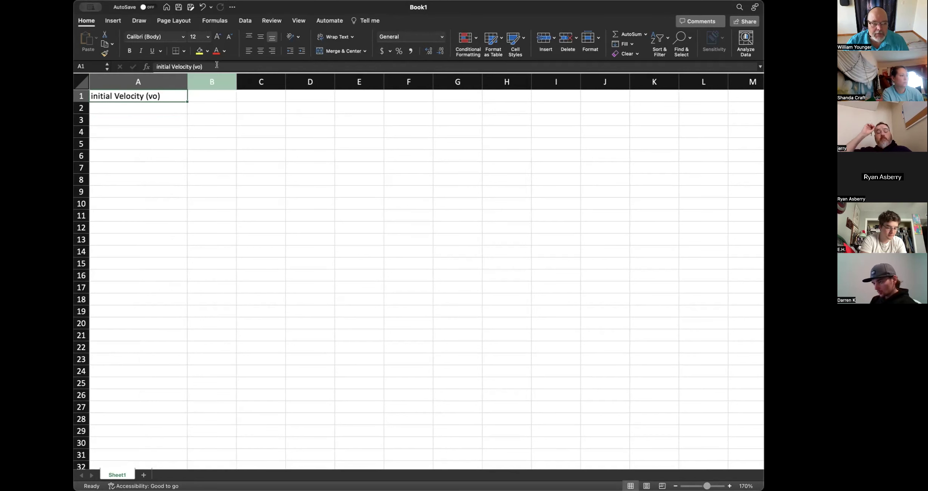
pyautogui.click(198, 66)
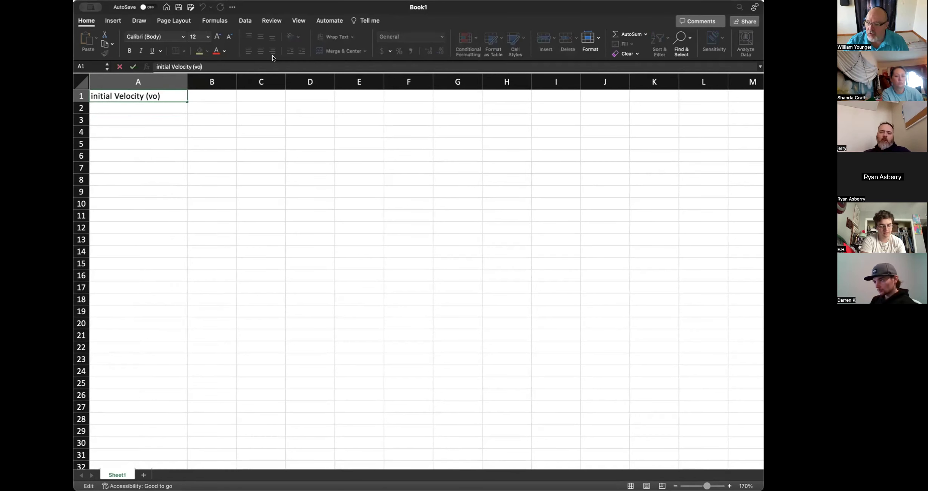
pyautogui.write('(m/s')
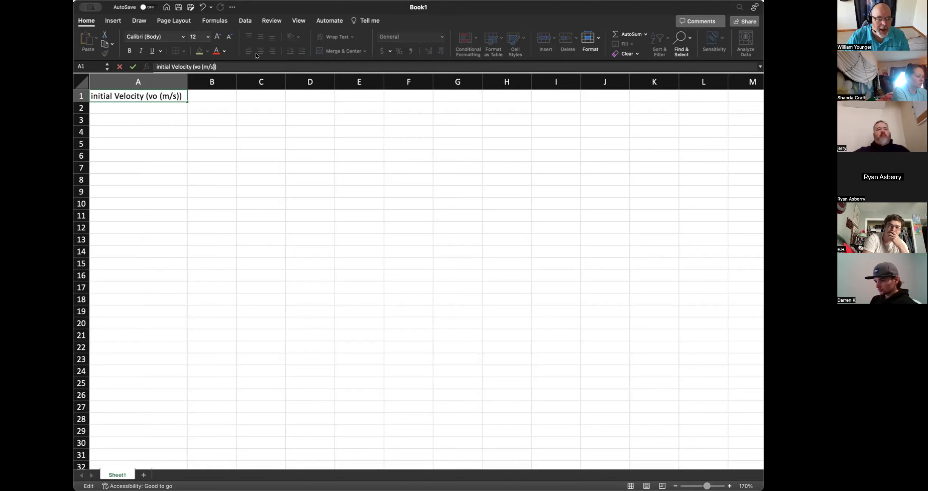
pyautogui.click(147, 95)
pyautogui.press('BackSpace')
pyautogui.write(',')
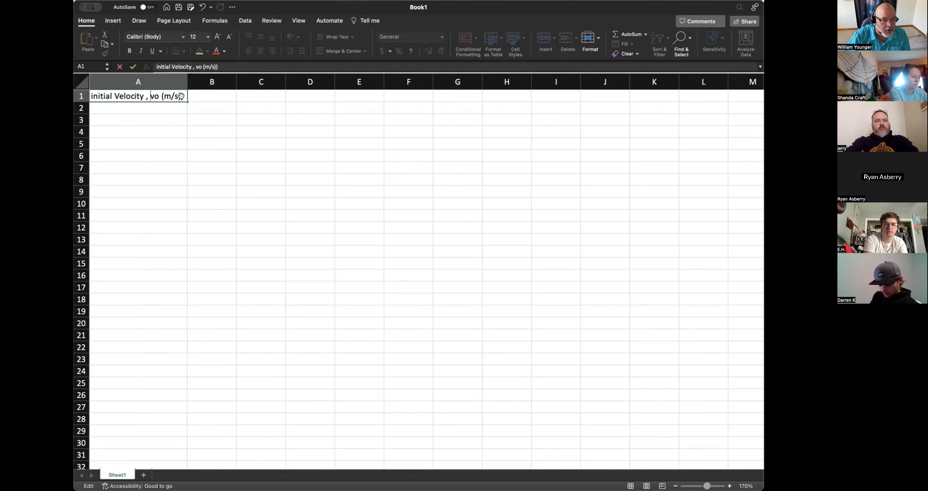
pyautogui.press('BackSpace')
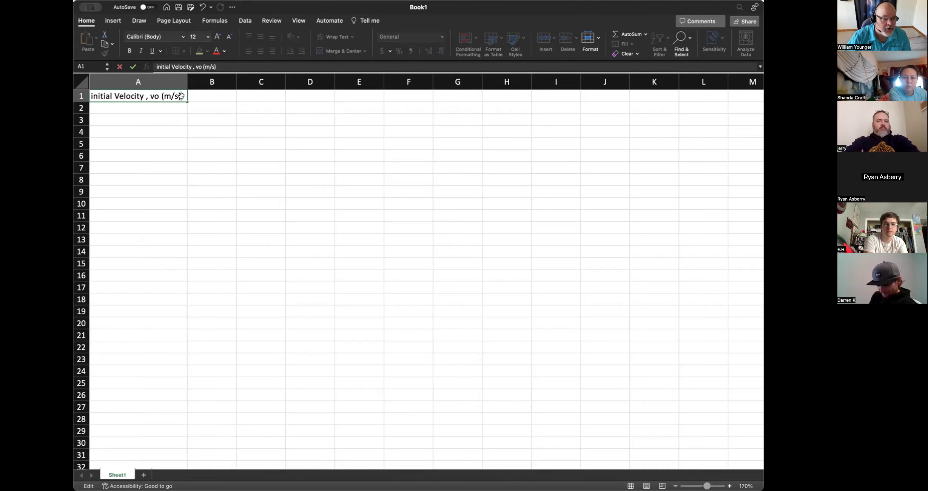
# Enter the formula =4*9.80 in B1 for the initial velocity
pyautogui.click(218, 98)
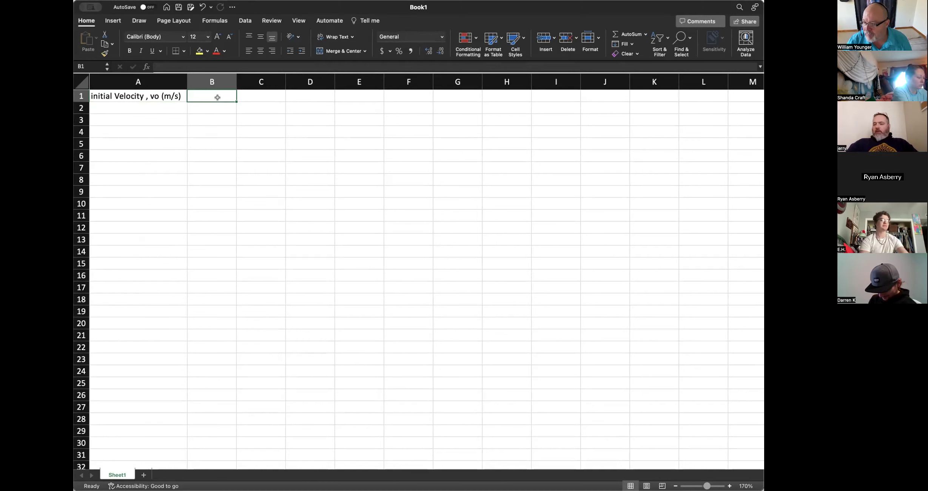
pyautogui.write('=')
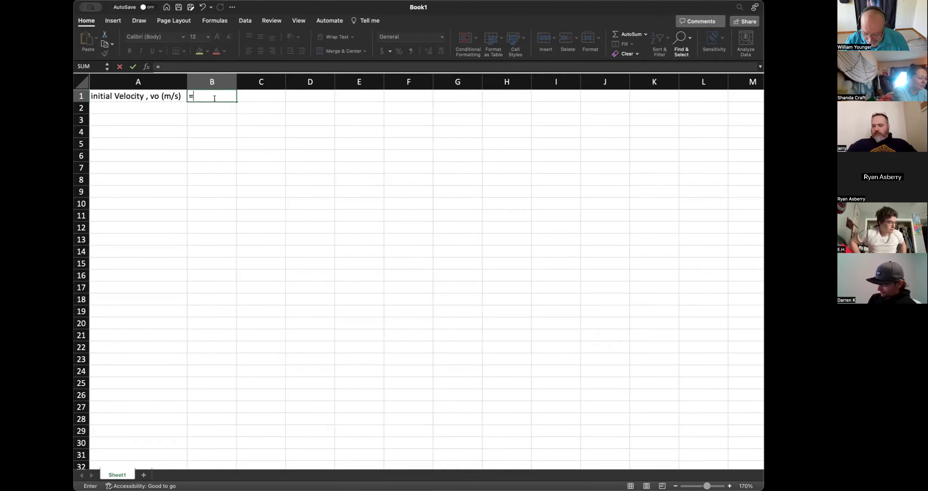
pyautogui.write('4*9.80')
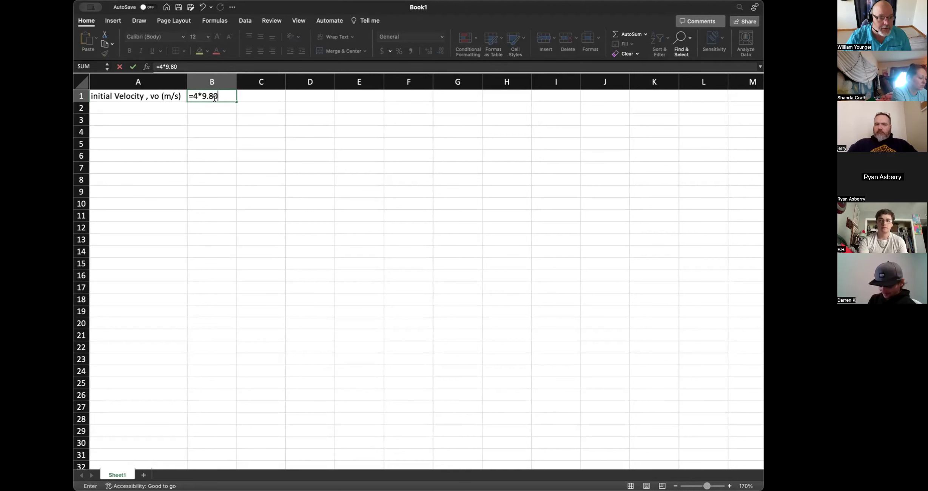
pyautogui.press('Return')
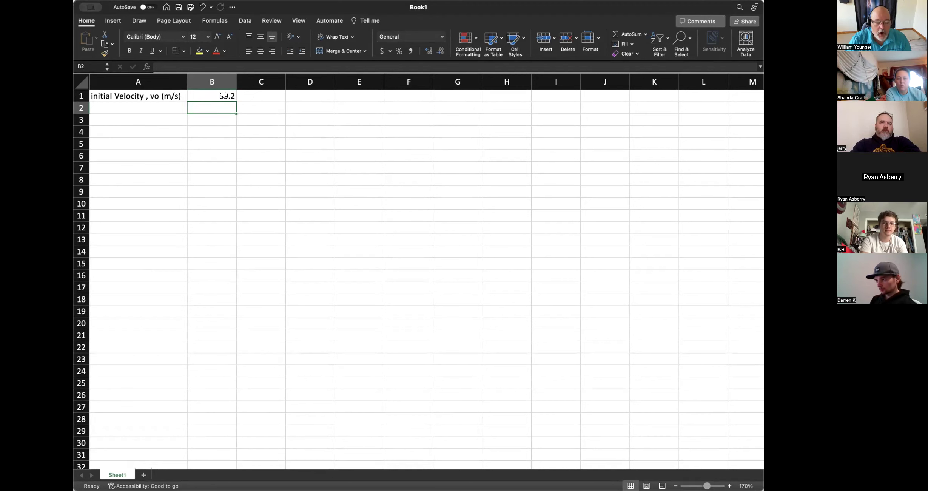
pyautogui.click(210, 82)
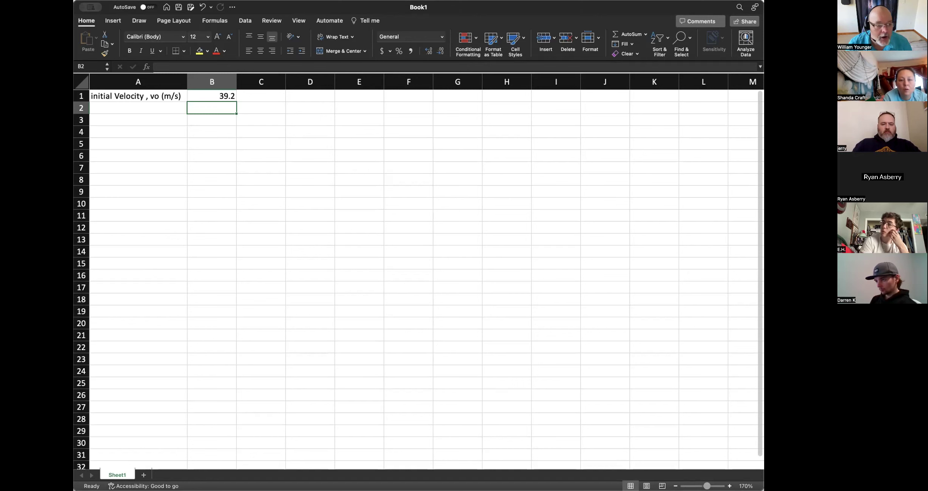
# Enter the label "initial height, yo (m)" in cell A2
pyautogui.click(103, 107)
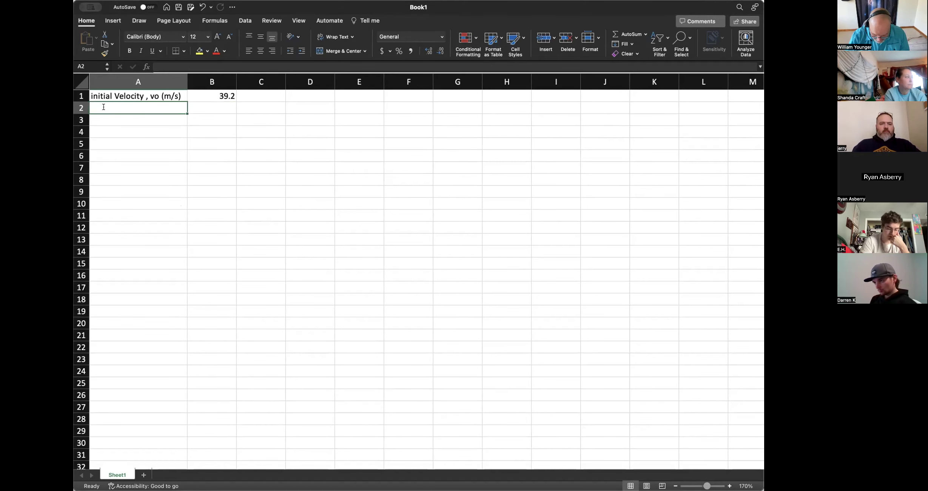
pyautogui.write('initial')
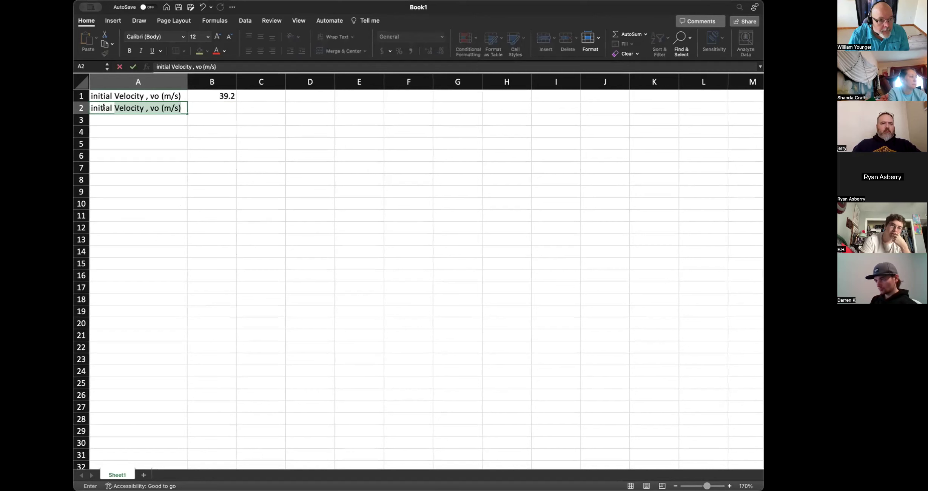
pyautogui.write(' height,')
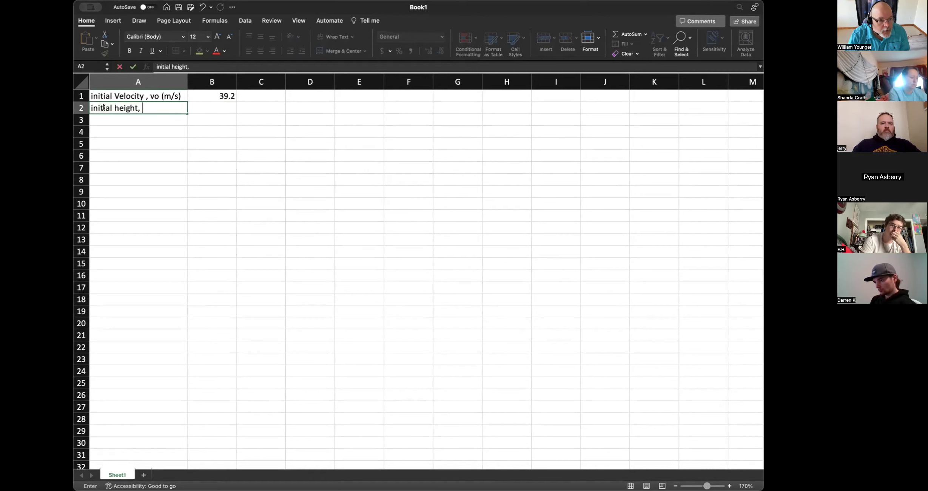
pyautogui.write(' y')
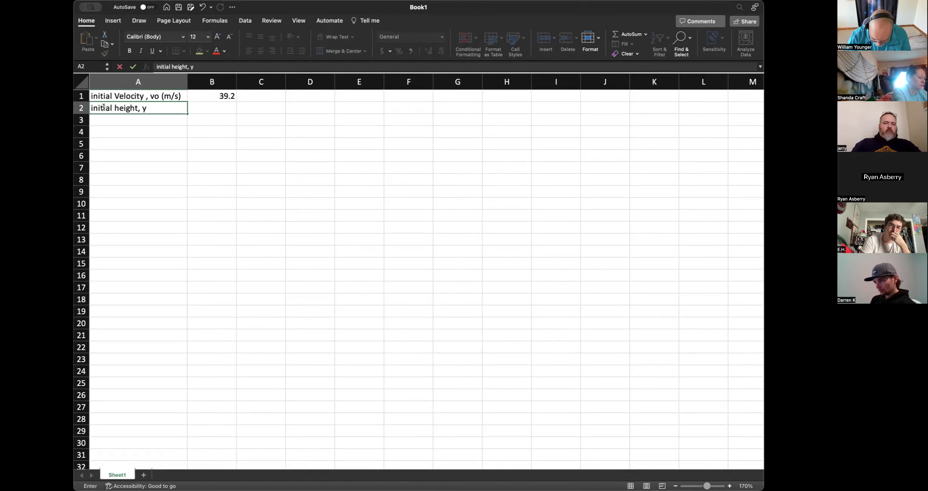
pyautogui.write('o (m)')
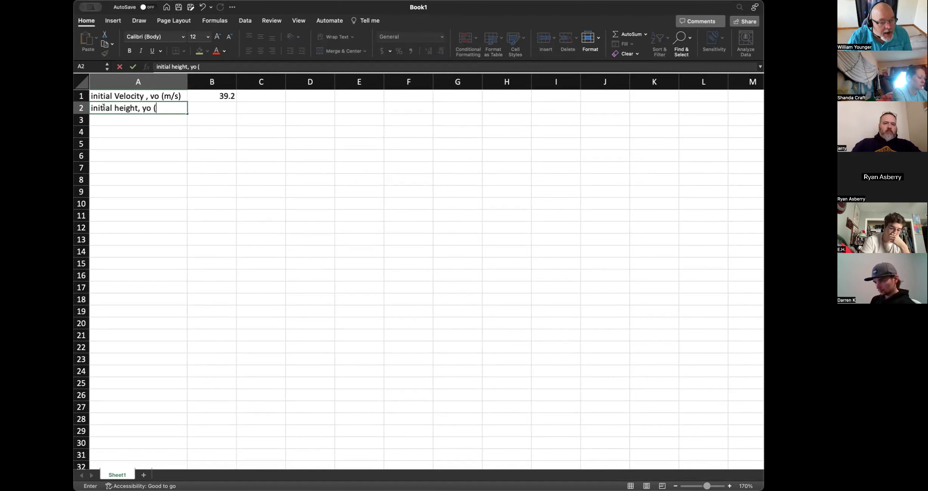
# Enter 2.30 in B2 as the initial height
pyautogui.click(221, 103)
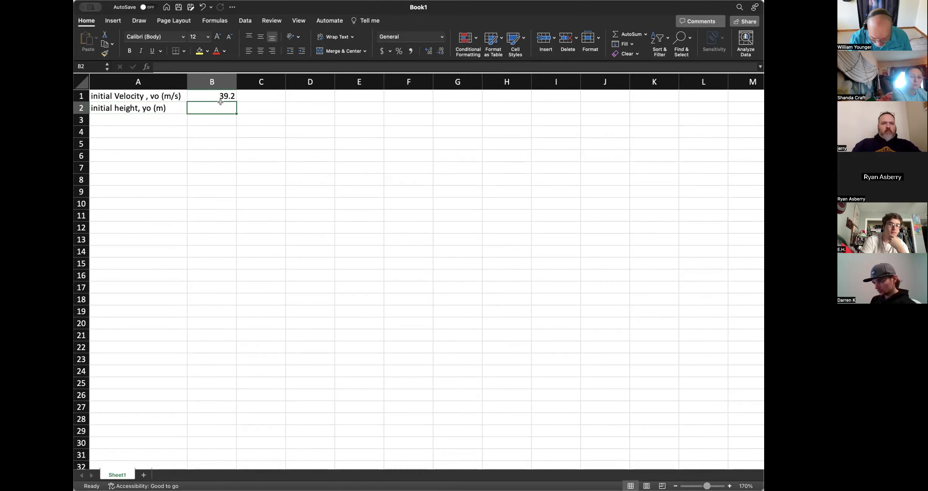
pyautogui.write('2.3')
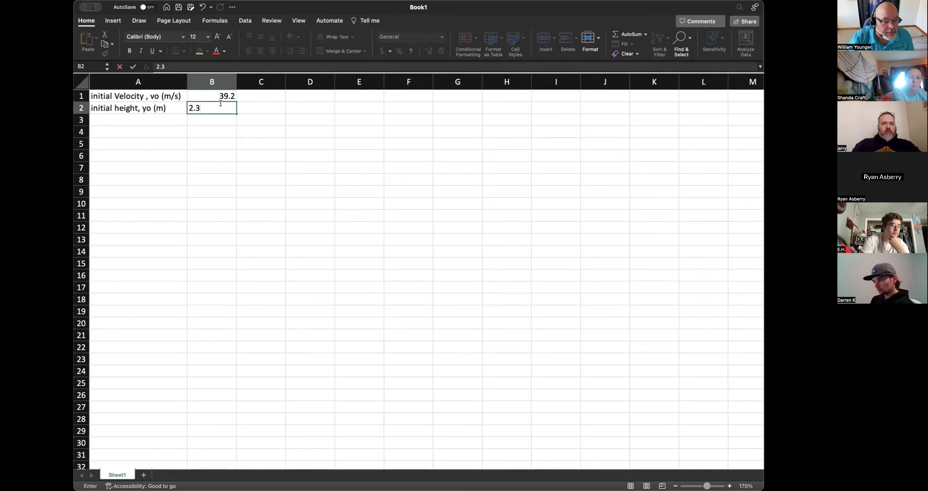
pyautogui.write('0')
pyautogui.press('Return')
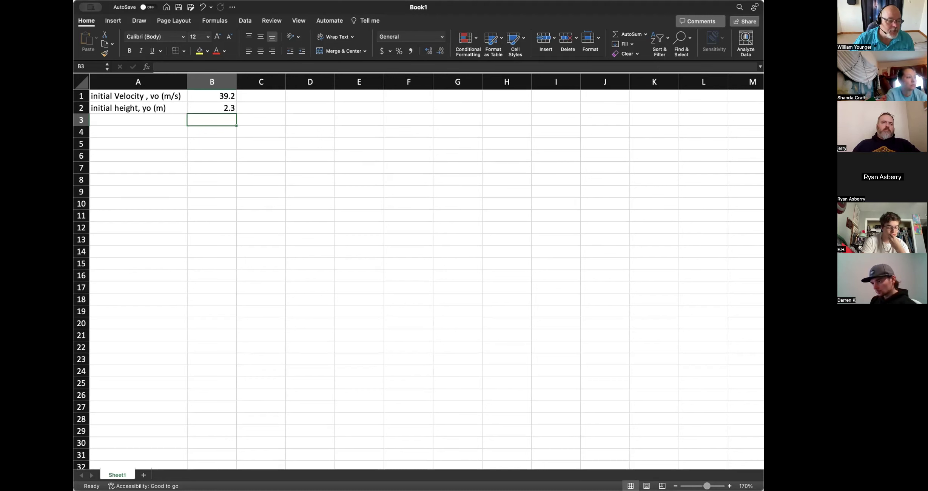
# Enter the label "grav. accel., g (m/s/s)" in cell A3, with "accel." in lowercase
pyautogui.click(108, 122)
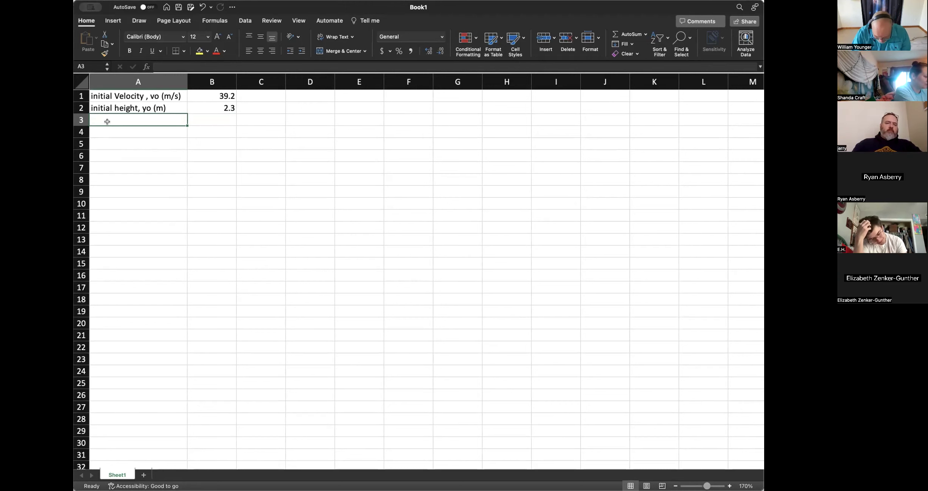
pyautogui.write('grav. Acc')
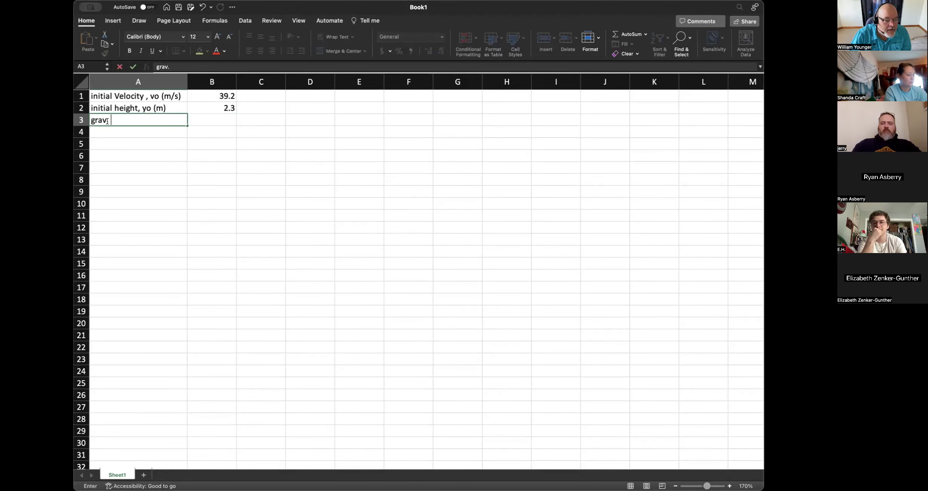
pyautogui.press('BackSpace')
pyautogui.press('BackSpace')
pyautogui.press('BackSpace')
pyautogui.write('accel')
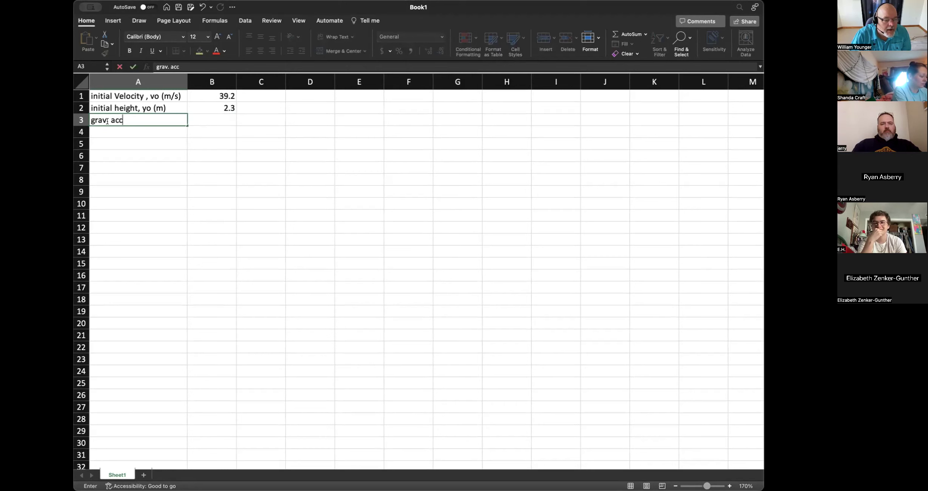
pyautogui.press('BackSpace')
pyautogui.press('BackSpace')
pyautogui.press('BackSpace')
pyautogui.press('BackSpace')
pyautogui.press('BackSpace')
pyautogui.write('Accel,')
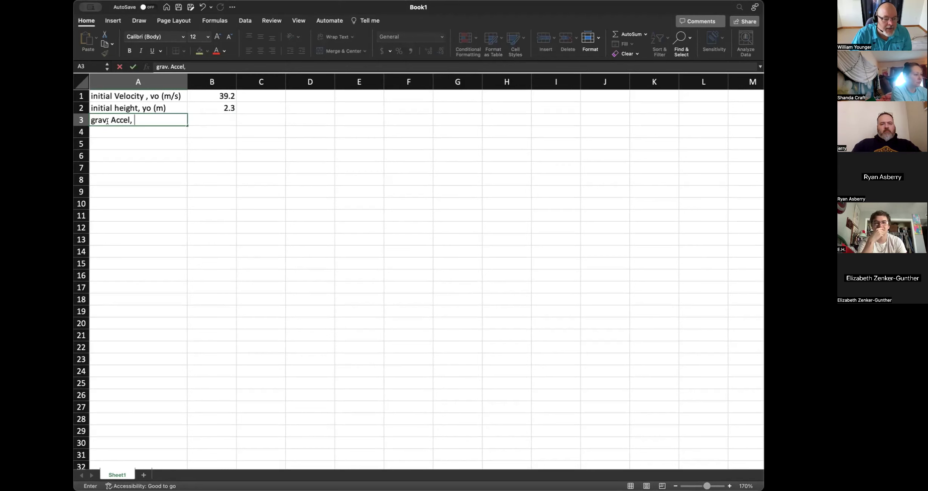
pyautogui.press('BackSpace')
pyautogui.press('BackSpace')
pyautogui.press('BackSpace')
pyautogui.press('BackSpace')
pyautogui.press('BackSpace')
pyautogui.press('BackSpace')
pyautogui.press('BackSpace')
pyautogui.write('av. Accel.')
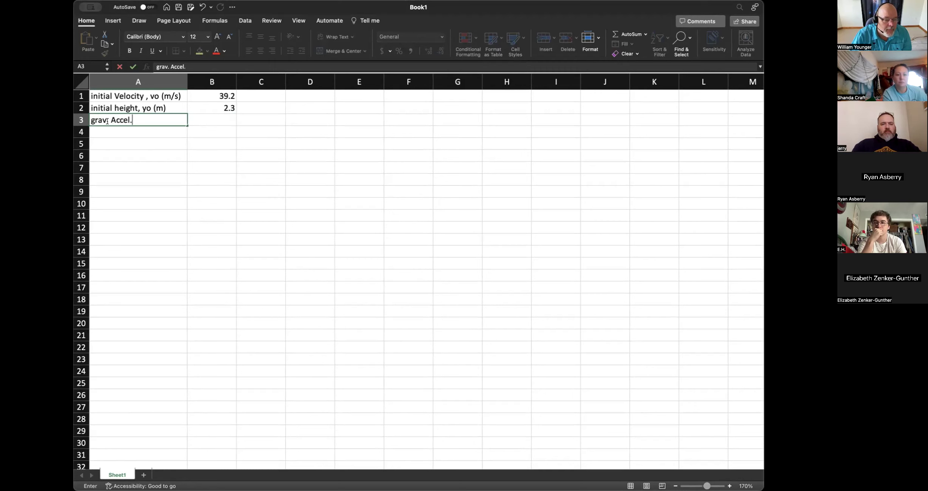
pyautogui.press('super+z')
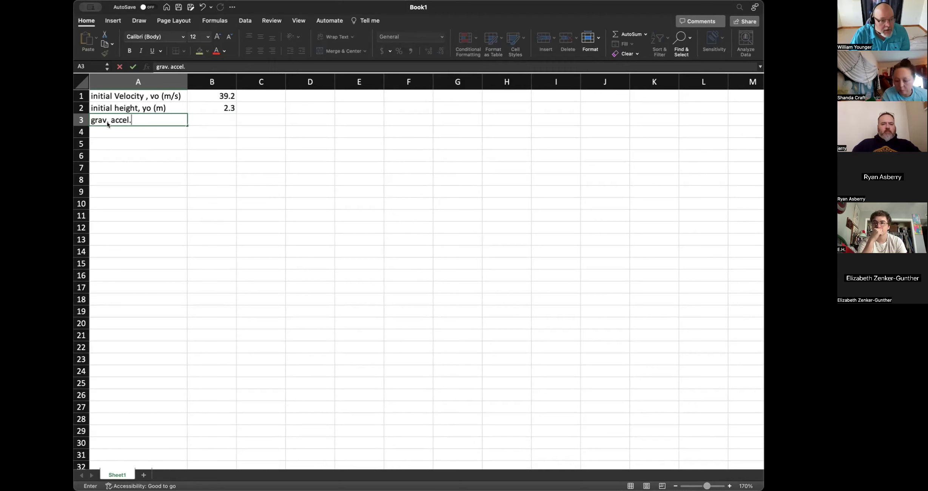
pyautogui.write('accel.,')
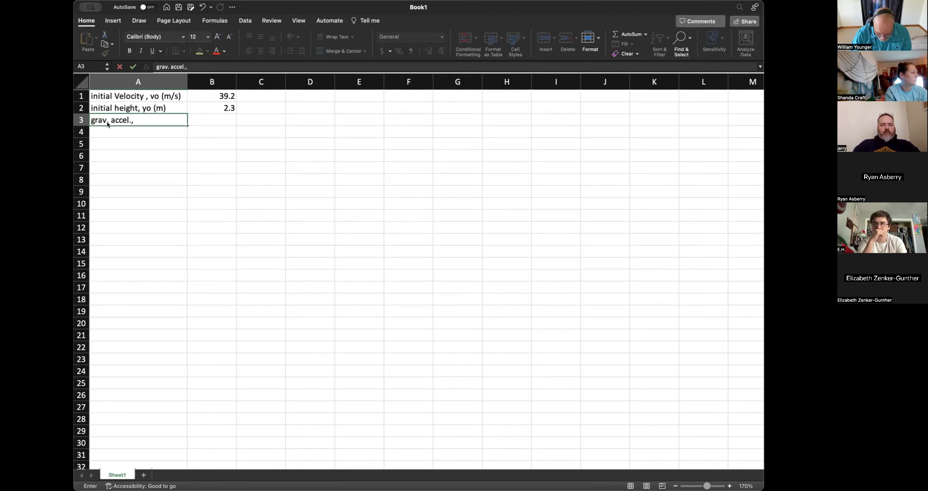
pyautogui.write(' g (m')
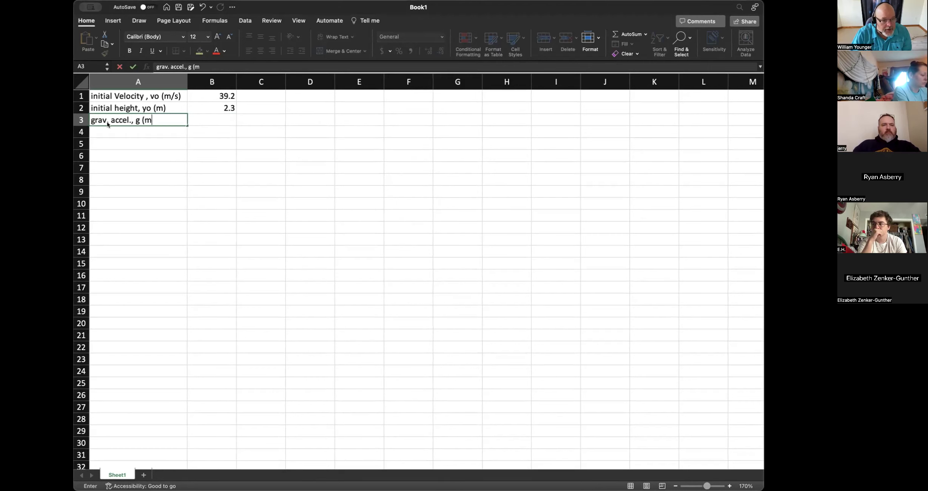
pyautogui.write('/s/s)')
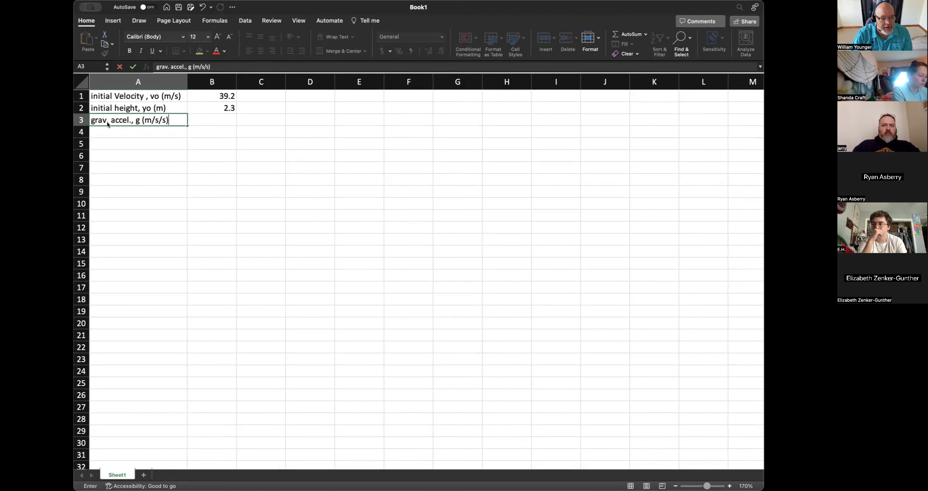
# Enter -9.80 in B3 as the gravitational acceleration
pyautogui.click(225, 119)
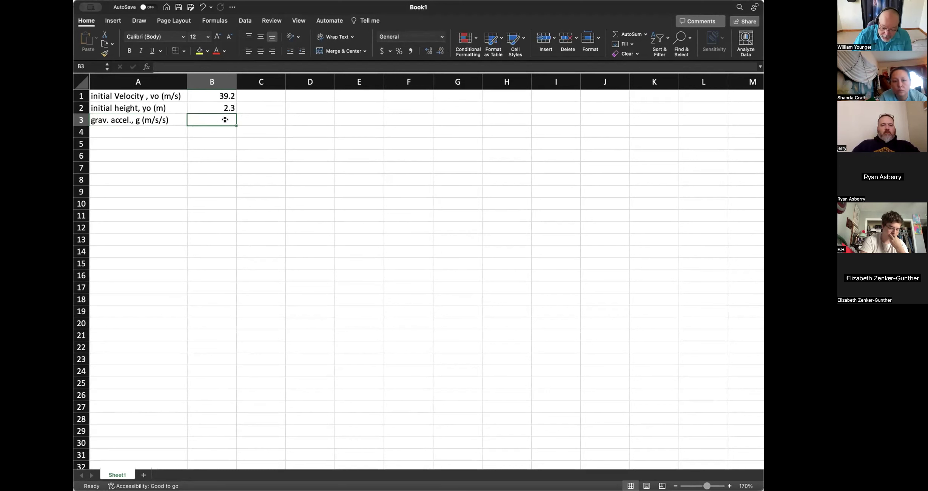
pyautogui.write('-9.')
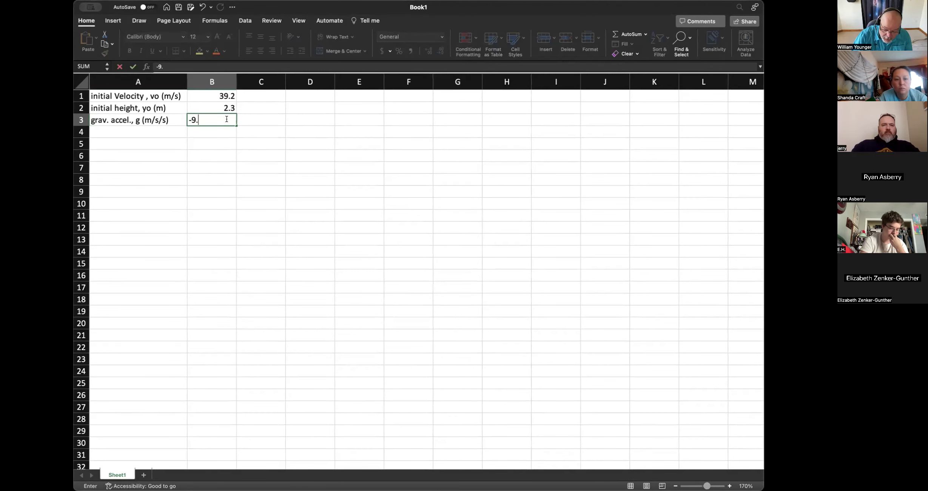
pyautogui.write('80')
pyautogui.press('Return')
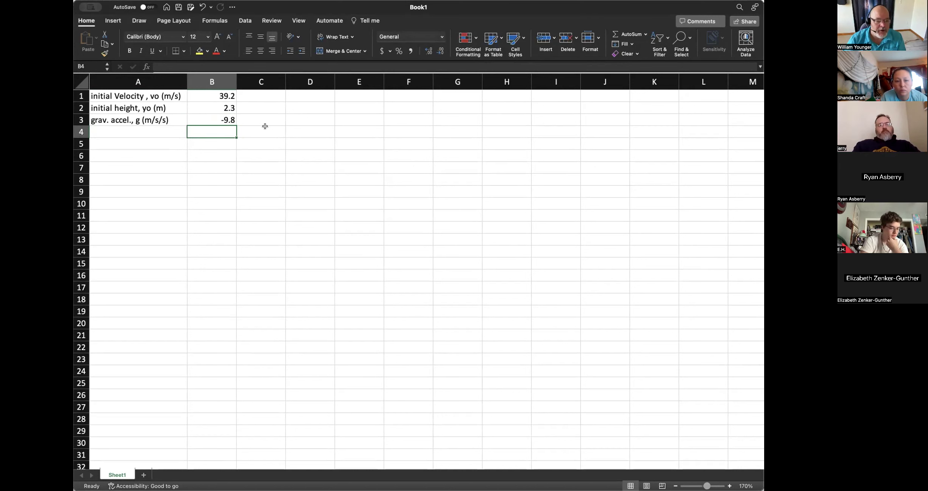
# Enter the column heading "Velocity, V(t) (m/s)" in cell B6
pyautogui.click(216, 153)
pyautogui.write('V')
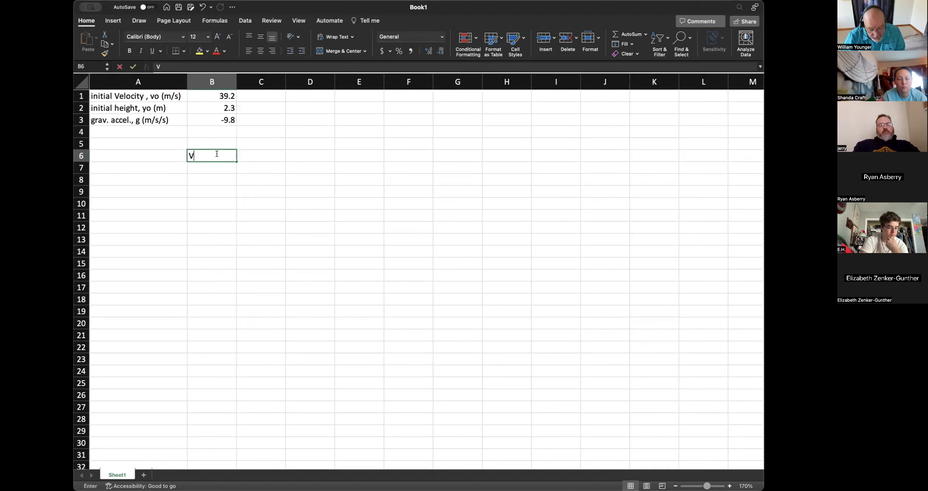
pyautogui.write('elocity')
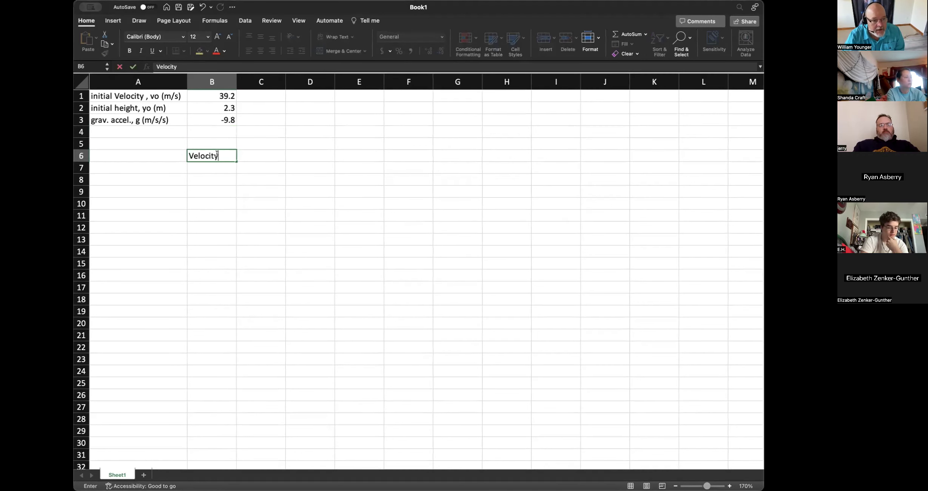
pyautogui.press('BackSpace')
pyautogui.press('BackSpace')
pyautogui.press('BackSpace')
pyautogui.press('BackSpace')
pyautogui.press('BackSpace')
pyautogui.press('BackSpace')
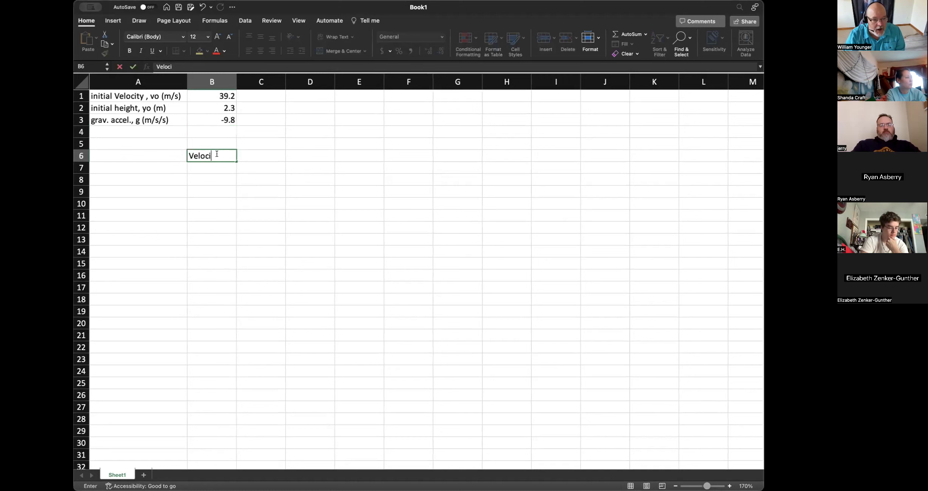
pyautogui.write('locity (')
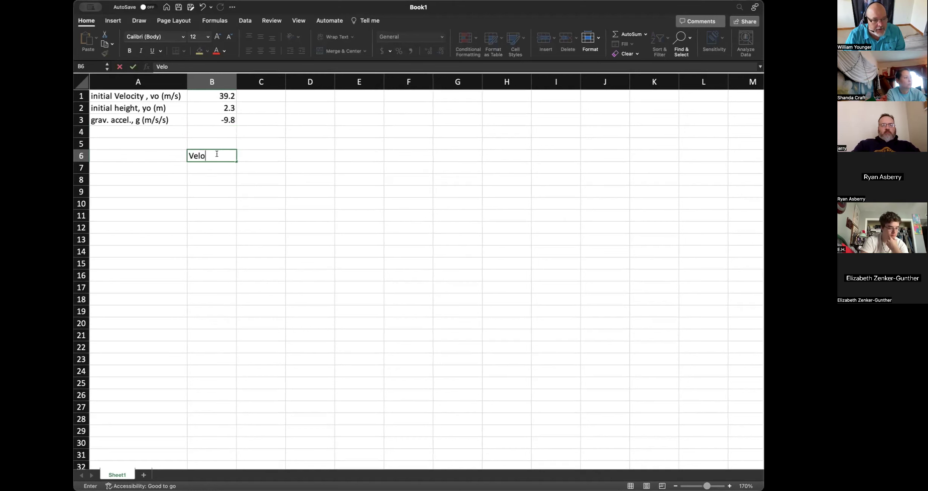
pyautogui.press('BackSpace')
pyautogui.press('BackSpace')
pyautogui.write(', V(t)')
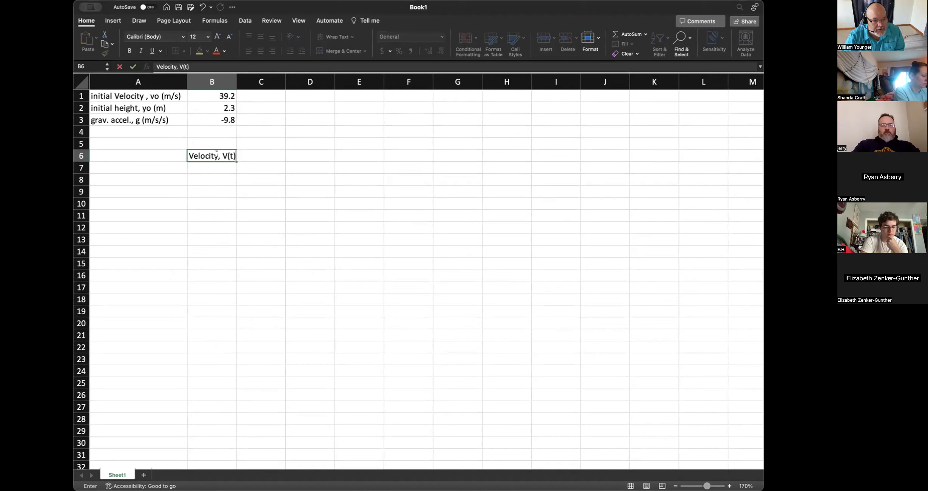
pyautogui.write(' (m/s)')
pyautogui.press('Return')
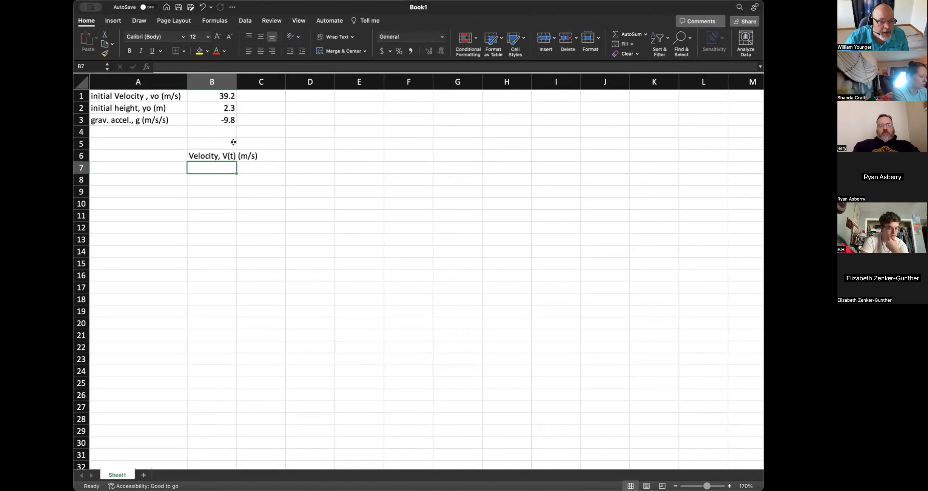
# Move the velocity heading from B6 to A6 and back to B6
pyautogui.click(210, 152)
pyautogui.press('super+c')
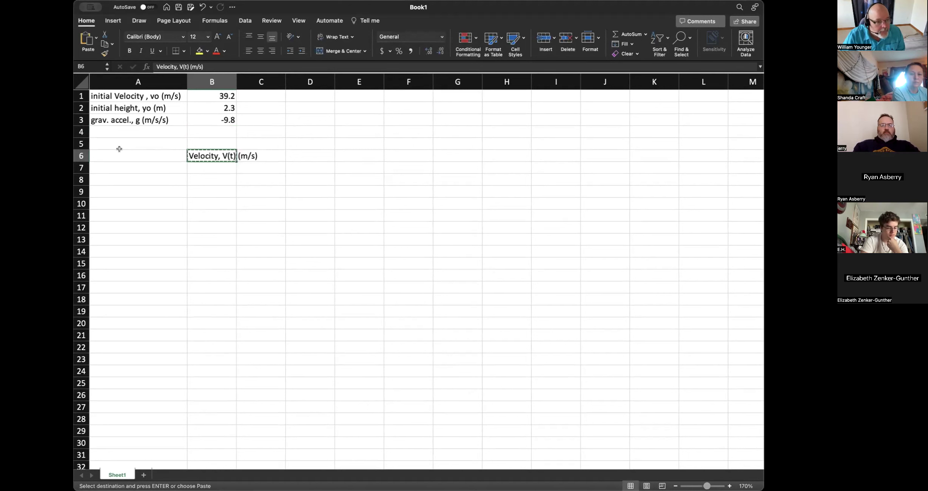
pyautogui.click(118, 150)
pyautogui.press('super+v')
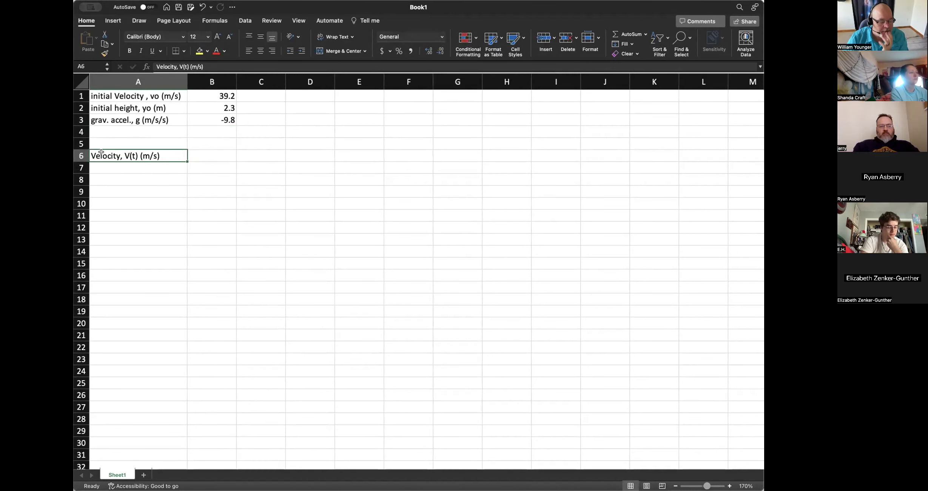
pyautogui.press('super+c')
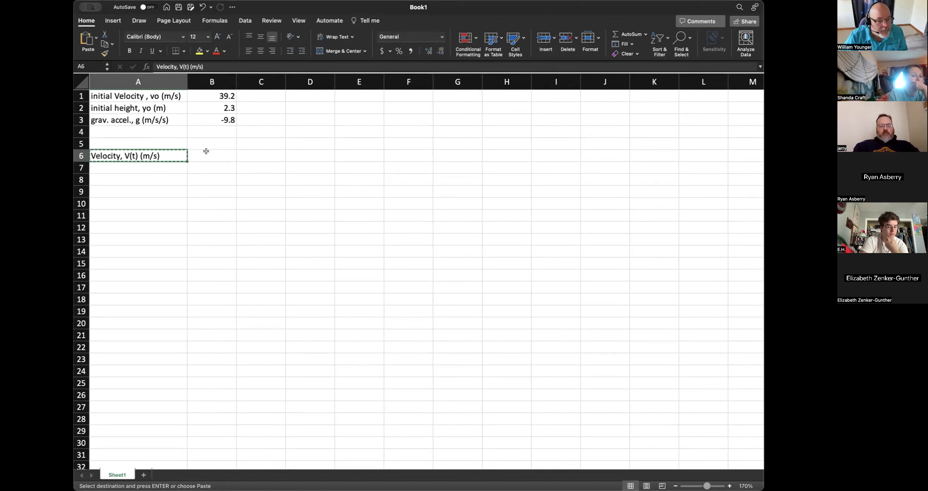
pyautogui.click(217, 156)
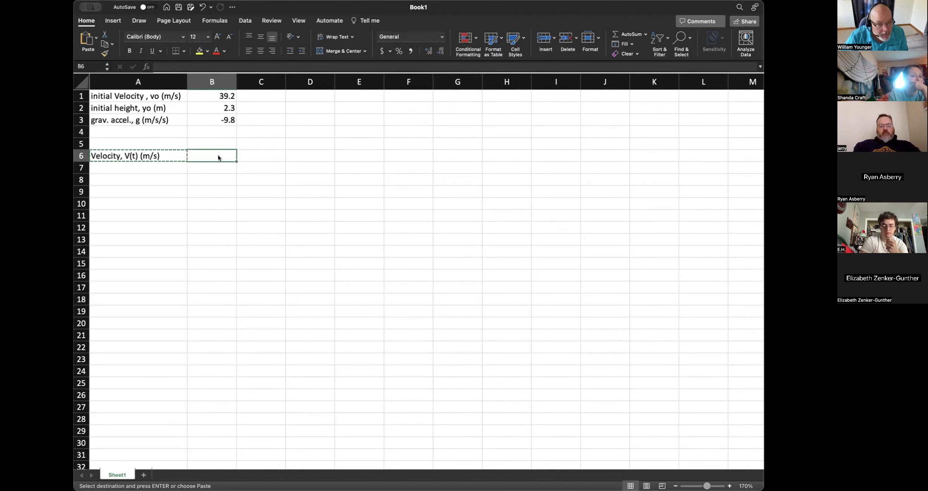
pyautogui.press('super+v')
# Widen column B to fit the velocity heading and enter the heading "time, t (s)" in A6
pyautogui.moveTo(233, 81); pyautogui.dragTo(260, 80)
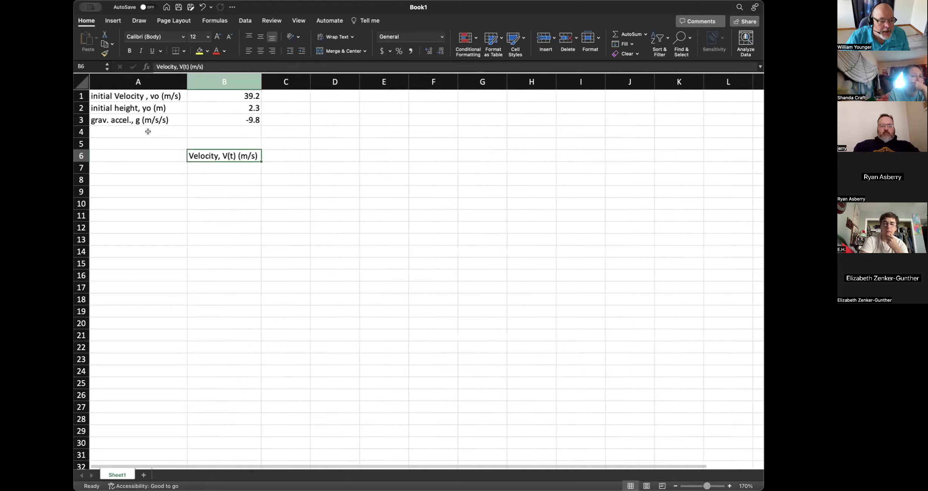
pyautogui.click(141, 151)
pyautogui.write('time, t (s)')
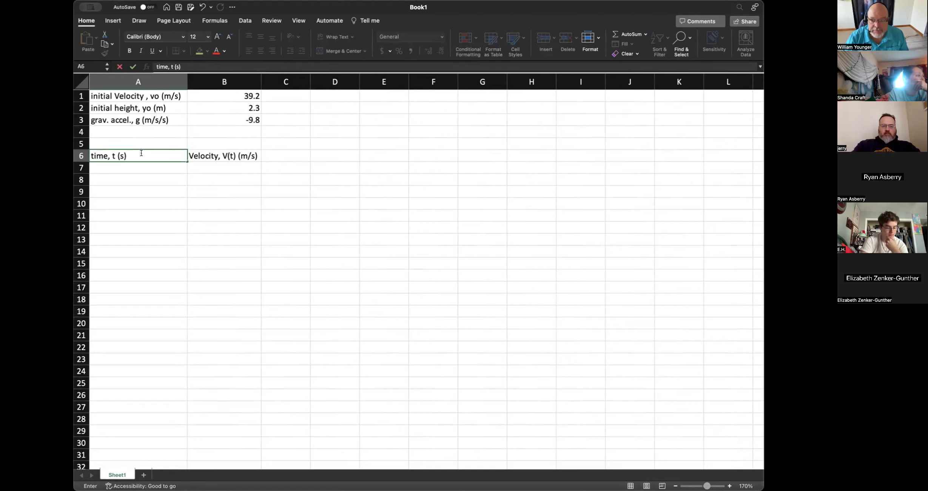
# Enter 0 in A7 as the starting time
pyautogui.click(156, 166)
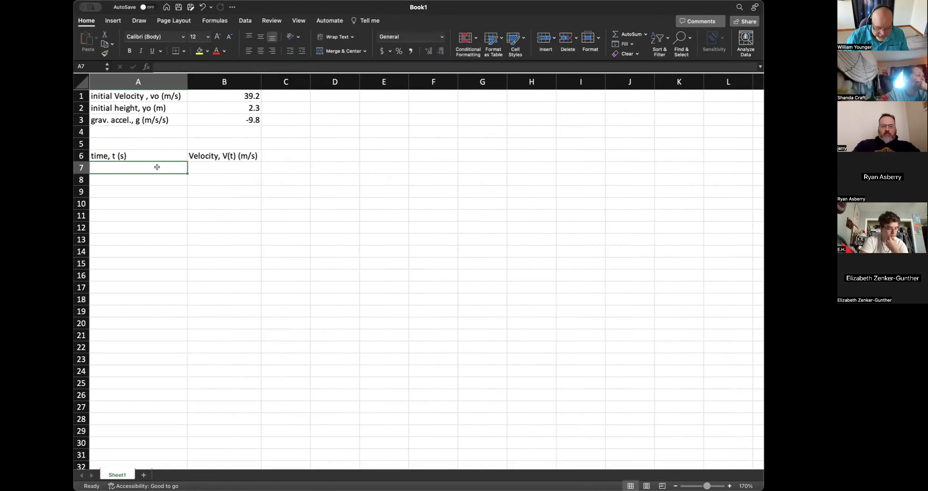
pyautogui.write('0')
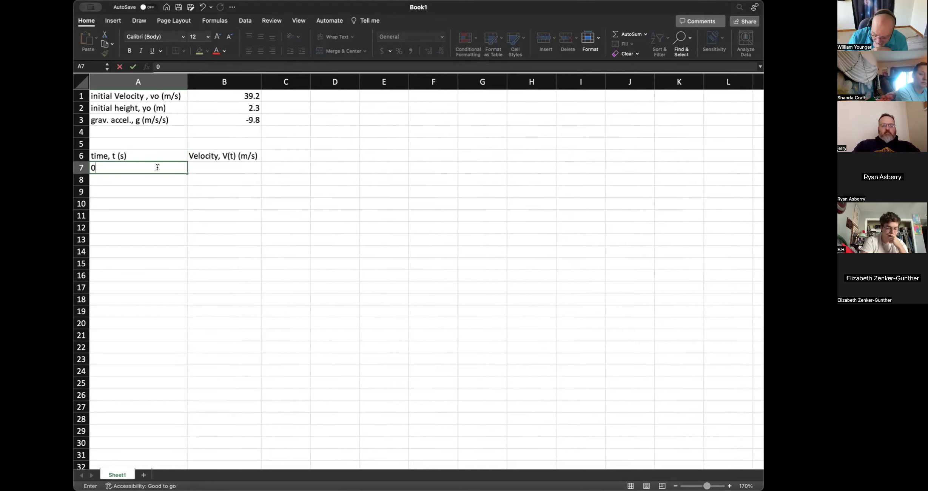
pyautogui.press('Return')
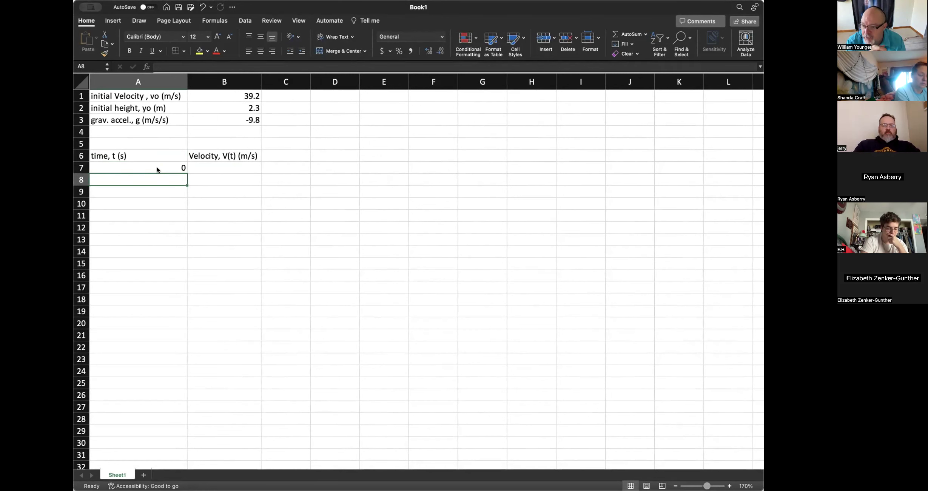
# Enter the formula =A7+0.5 in A8 to advance the time by half a second
pyautogui.write('=')
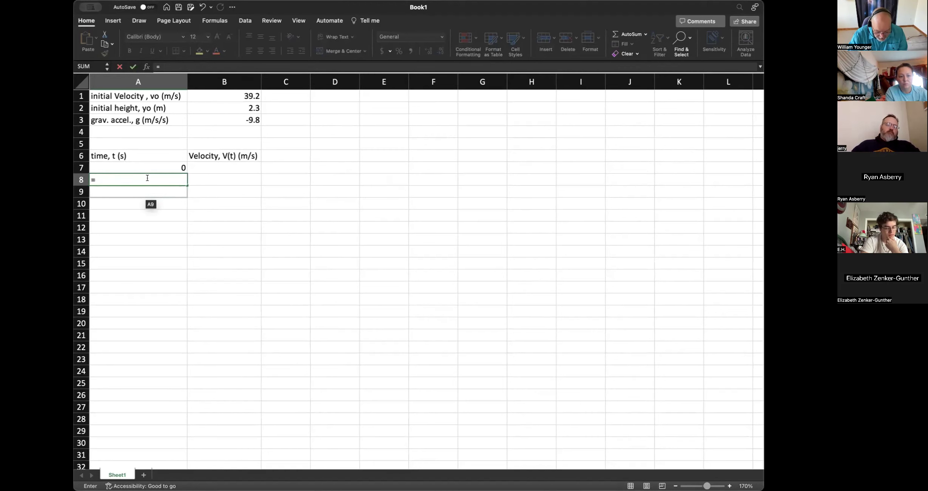
pyautogui.write('$')
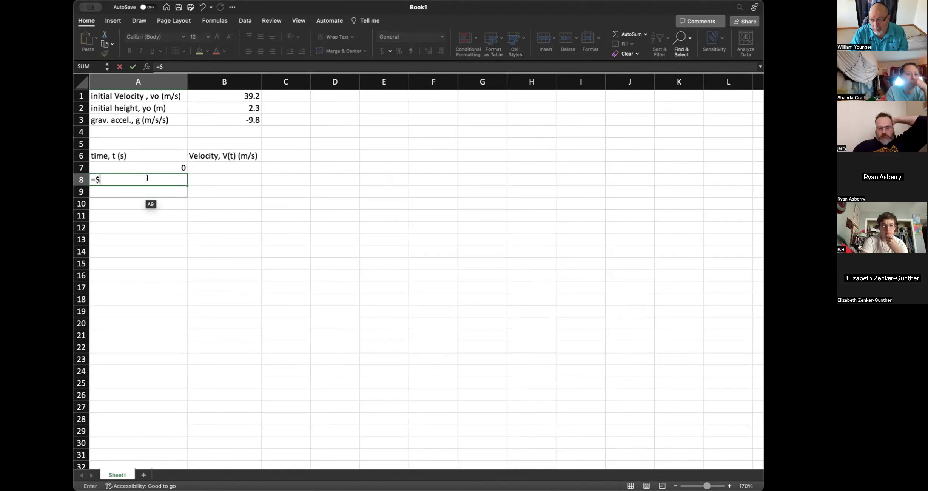
pyautogui.press('BackSpace')
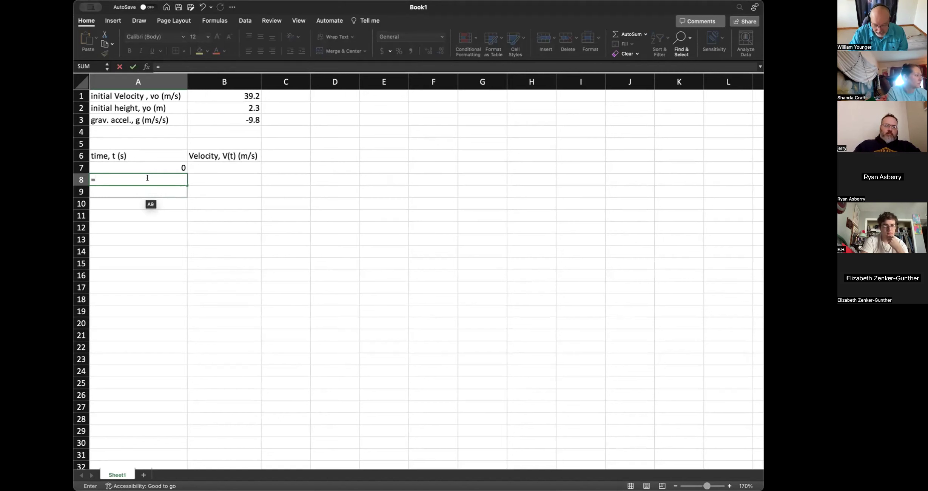
pyautogui.write('a7')
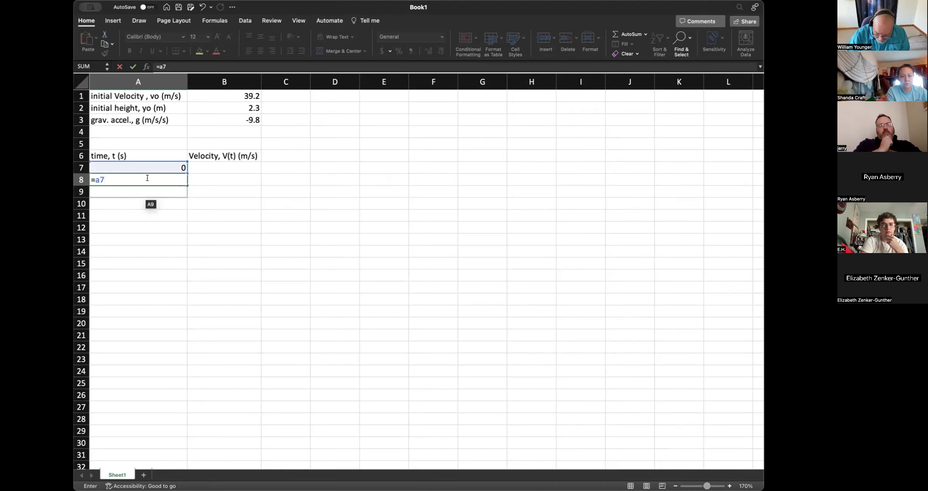
pyautogui.write('+0')
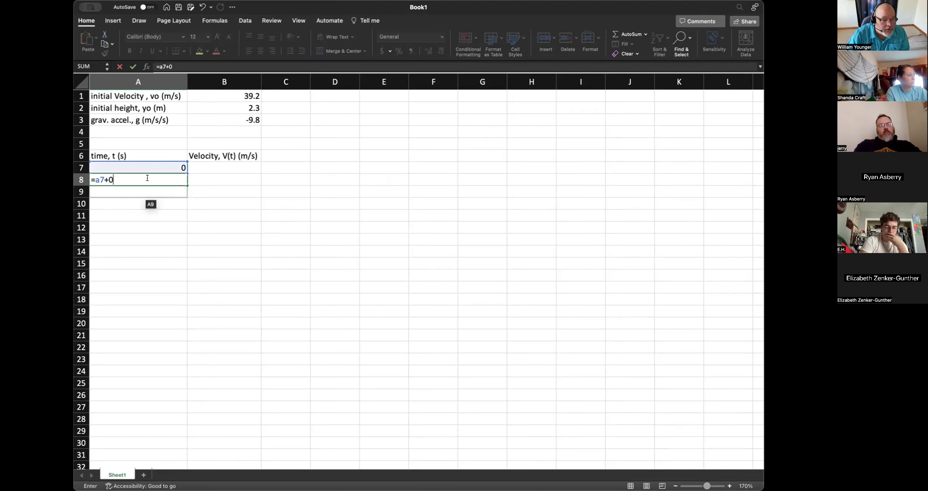
pyautogui.write('.5')
pyautogui.press('Return')
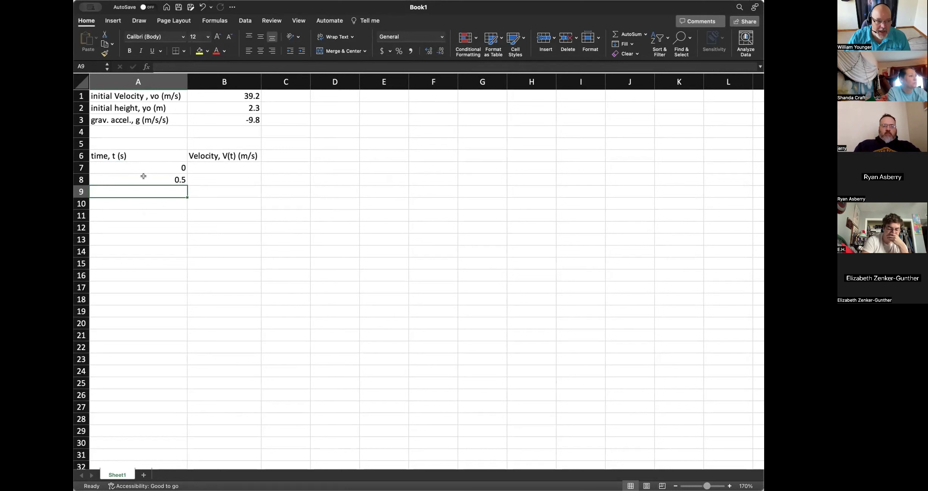
# Fill the time formula in A8 down the column through A30
pyautogui.click(144, 176)
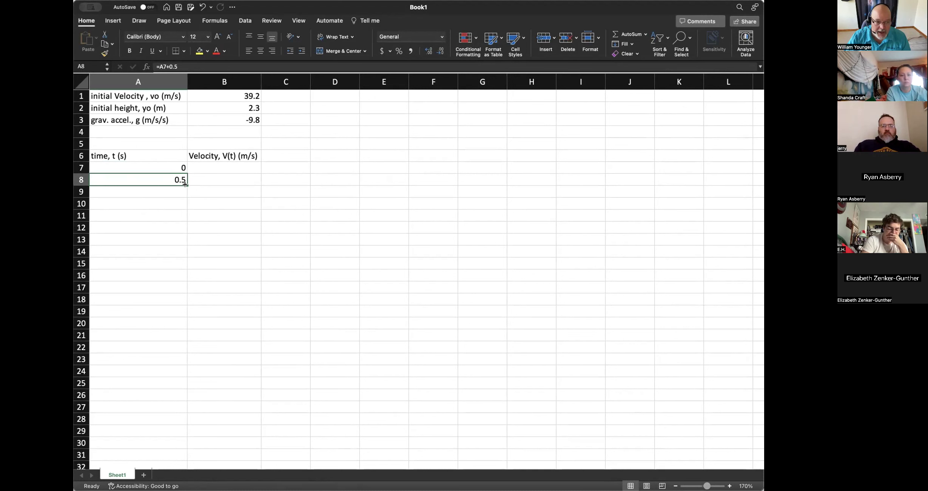
pyautogui.moveTo(185, 184); pyautogui.dragTo(189, 448)
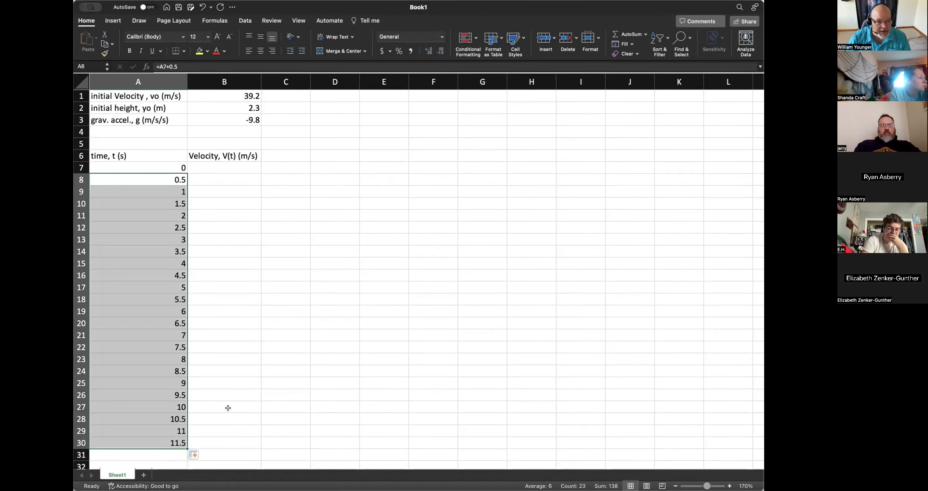
pyautogui.scroll(-3, 229, 404)
pyautogui.scroll(3, 230, 403)
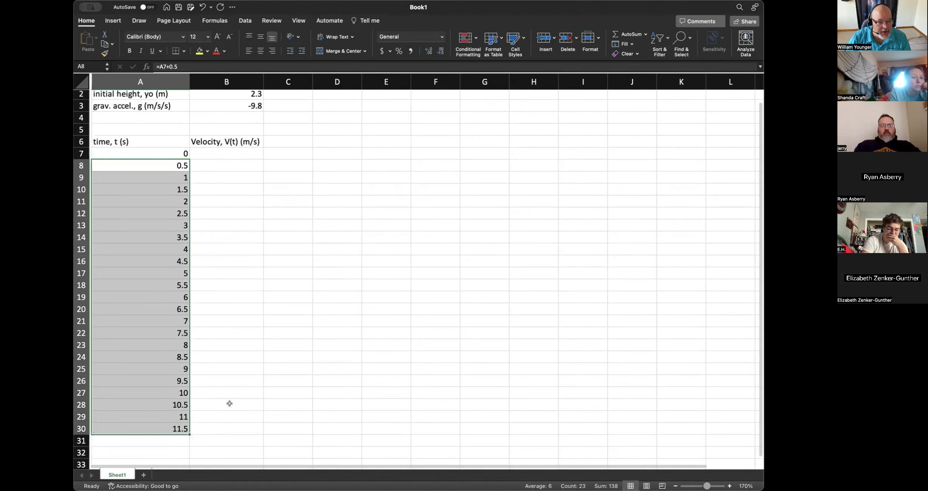
pyautogui.hscroll(1, 230, 405)
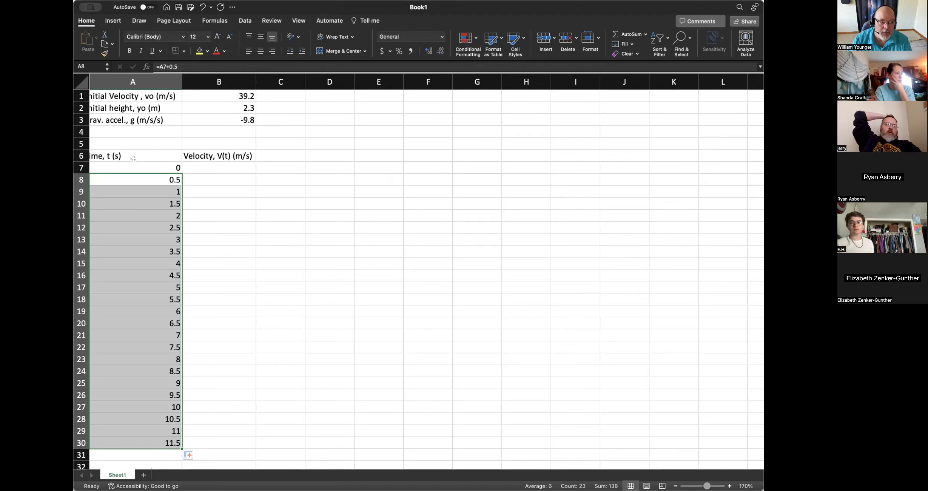
pyautogui.hscroll(-1, 357, 213)
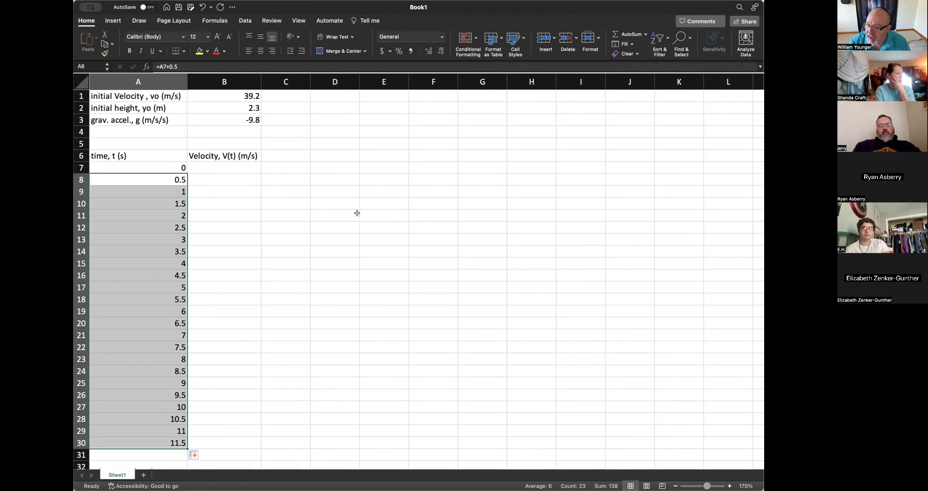
# Enter the velocity formula =B$1+$B$3*A7 in B7, using the initial velocity, gravitational acceleration and time
pyautogui.click(236, 164)
pyautogui.write('=')
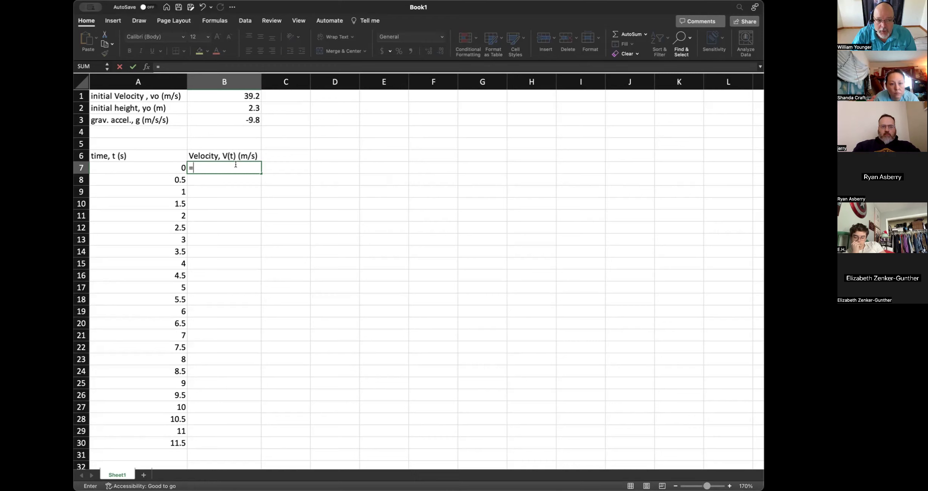
pyautogui.write('a')
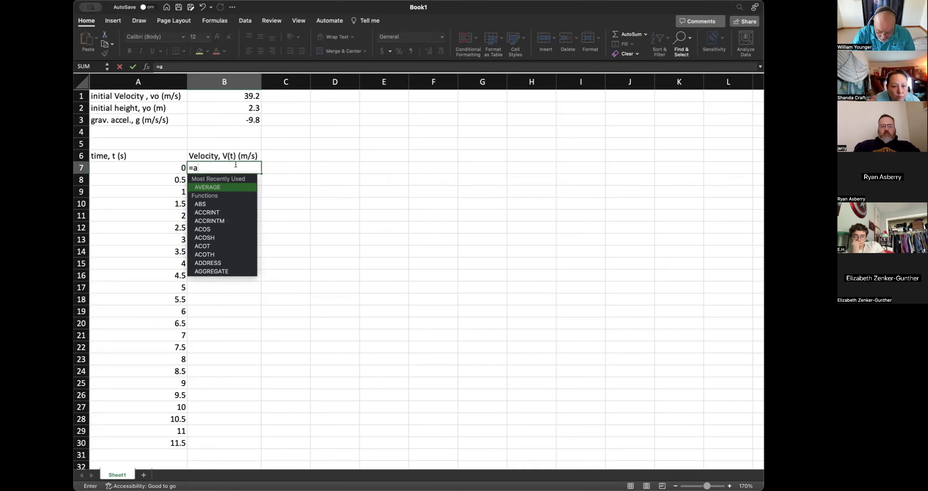
pyautogui.write('$')
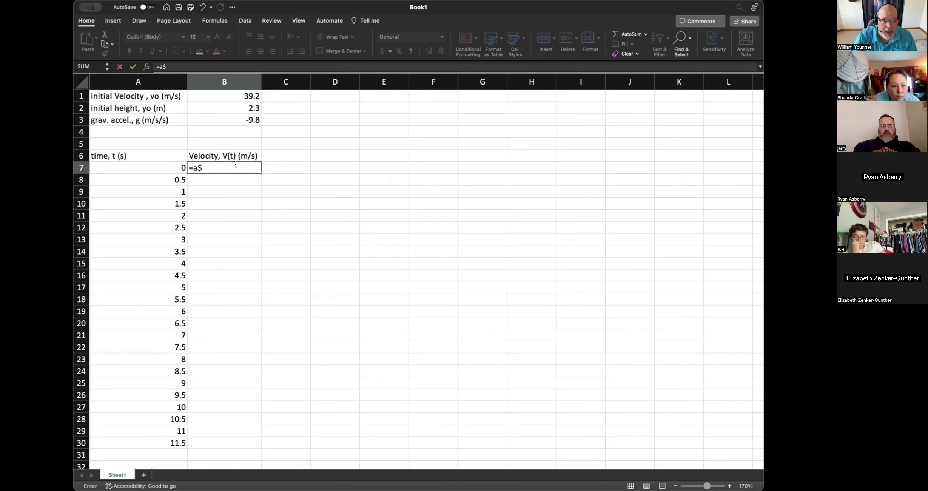
pyautogui.write('1')
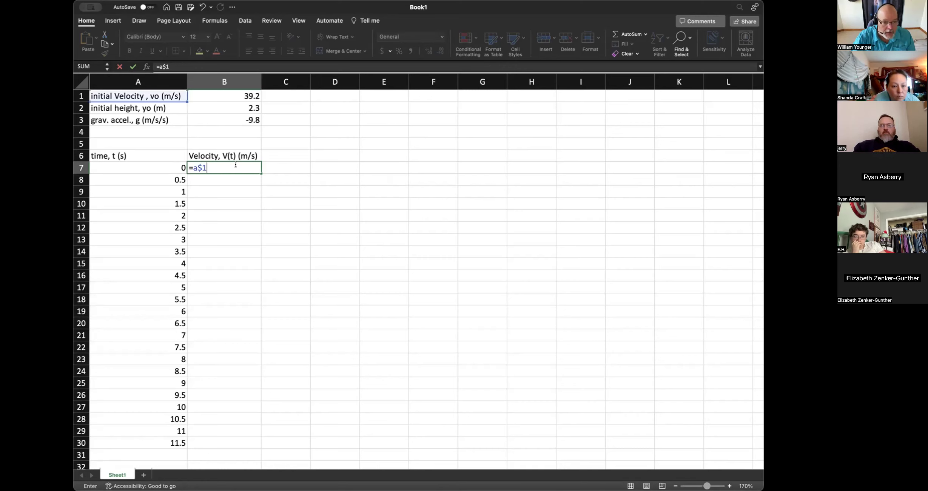
pyautogui.press('BackSpace')
pyautogui.press('BackSpace')
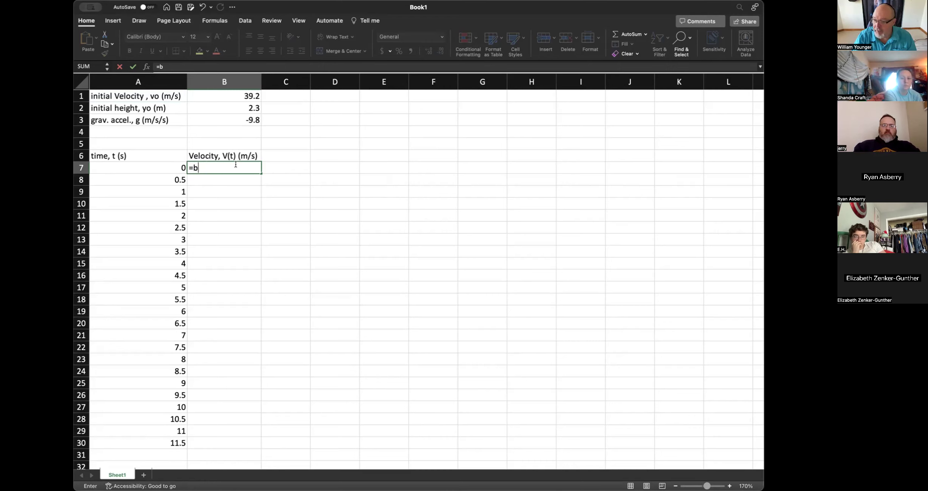
pyautogui.write('$')
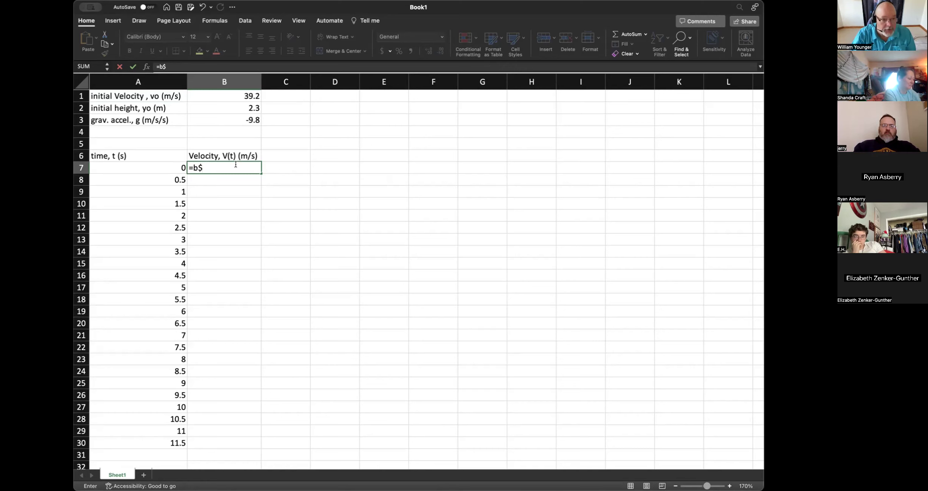
pyautogui.write('1')
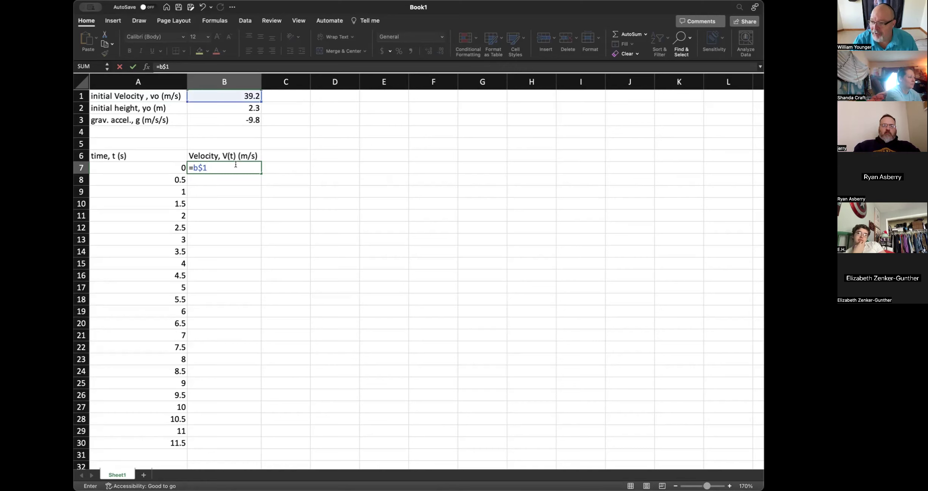
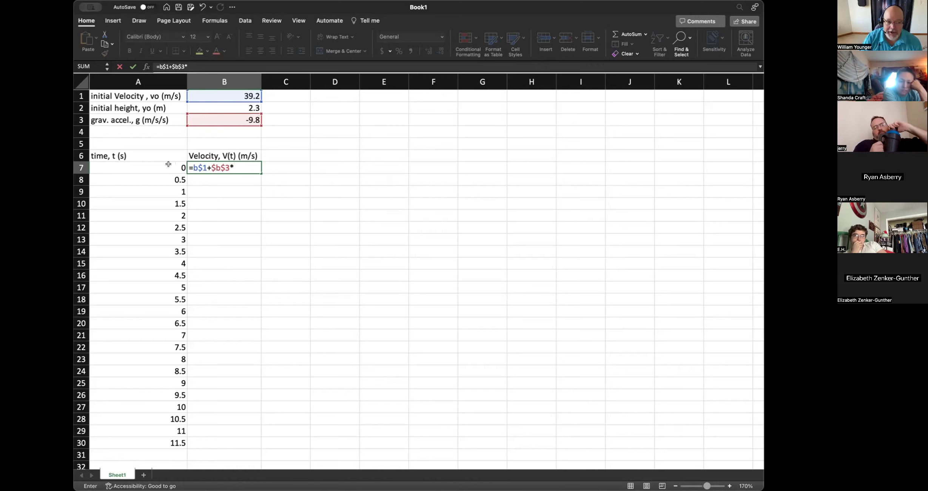
pyautogui.click(168, 164)
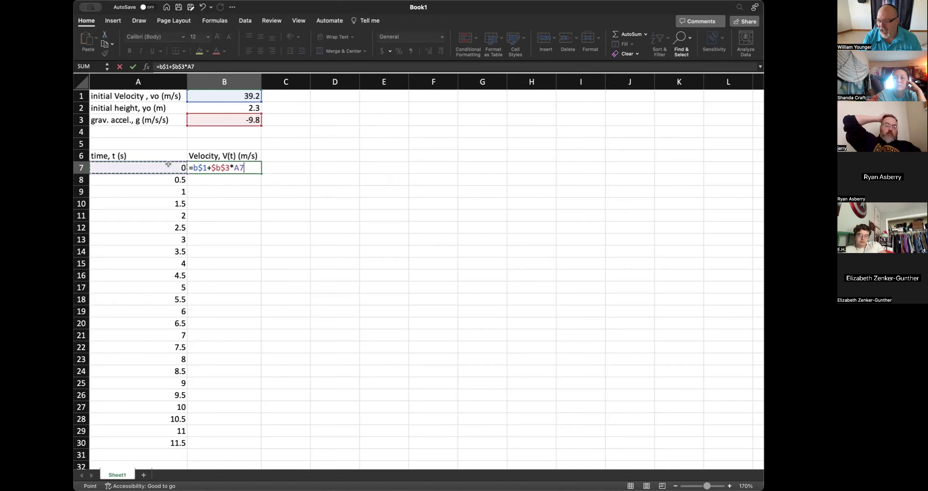
pyautogui.press('Return')
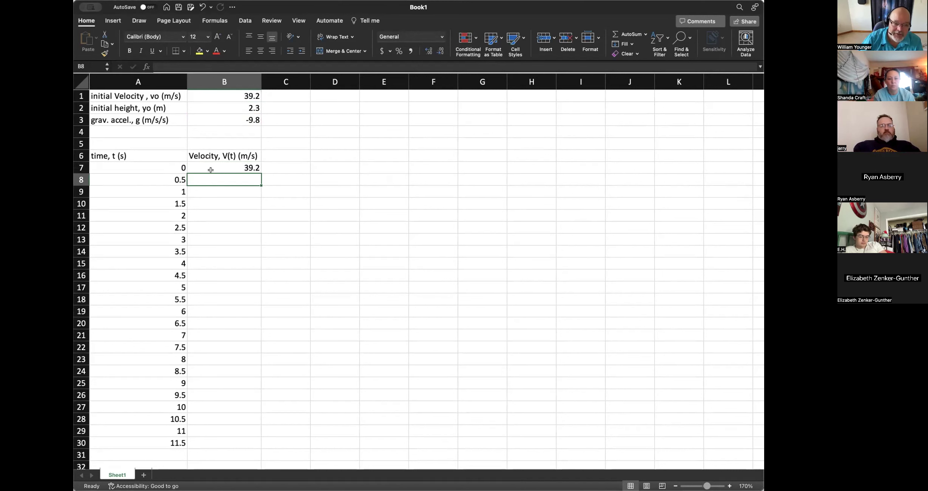
# Fill the velocity formula in B7 down the column through B30
pyautogui.click(246, 168)
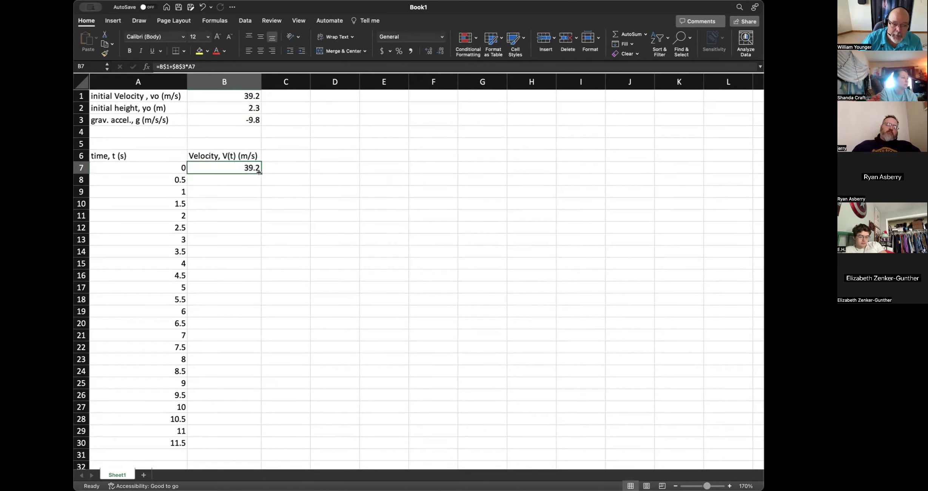
pyautogui.moveTo(259, 171); pyautogui.dragTo(262, 448)
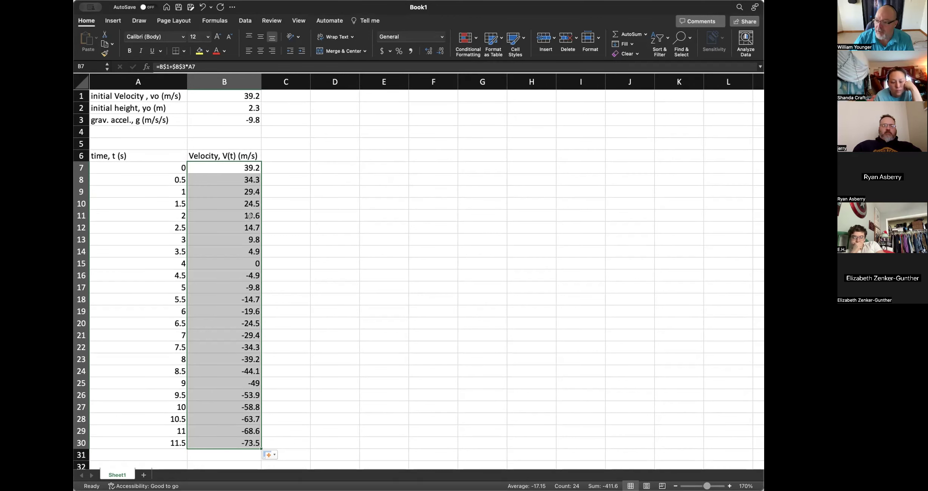
pyautogui.click(357, 189)
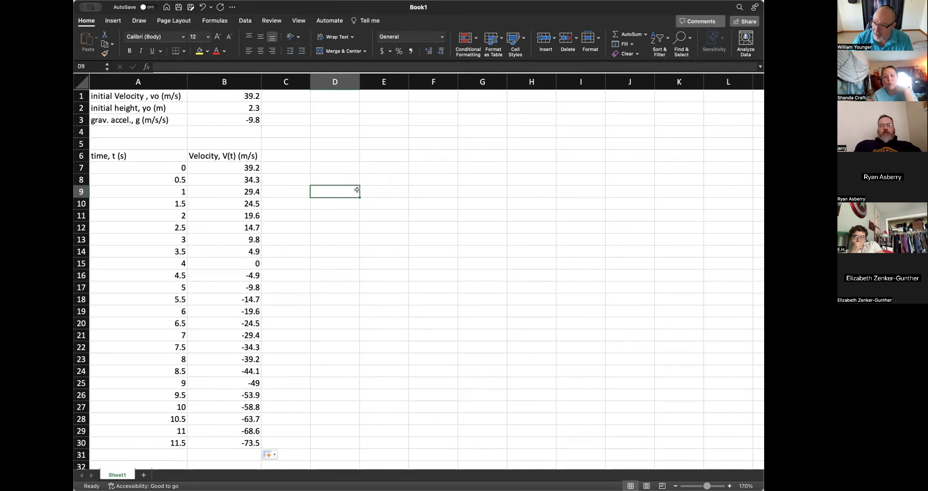
# Insert a markers-only scatter chart from the time and velocity values in A7:B30
pyautogui.click(137, 164)
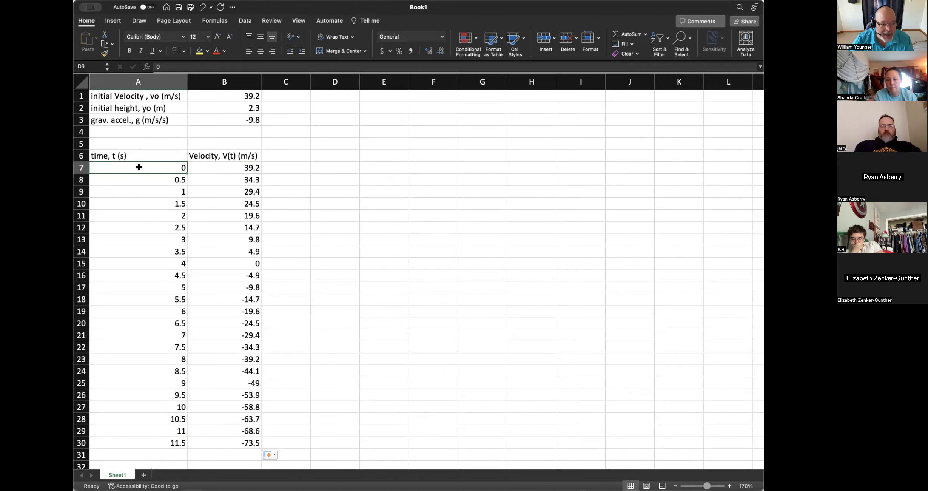
pyautogui.moveTo(139, 167); pyautogui.dragTo(204, 439)
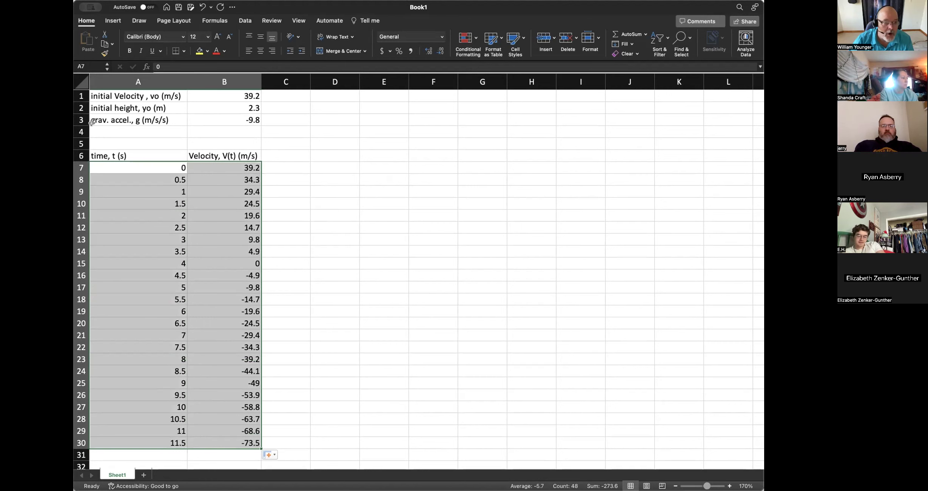
pyautogui.click(113, 20)
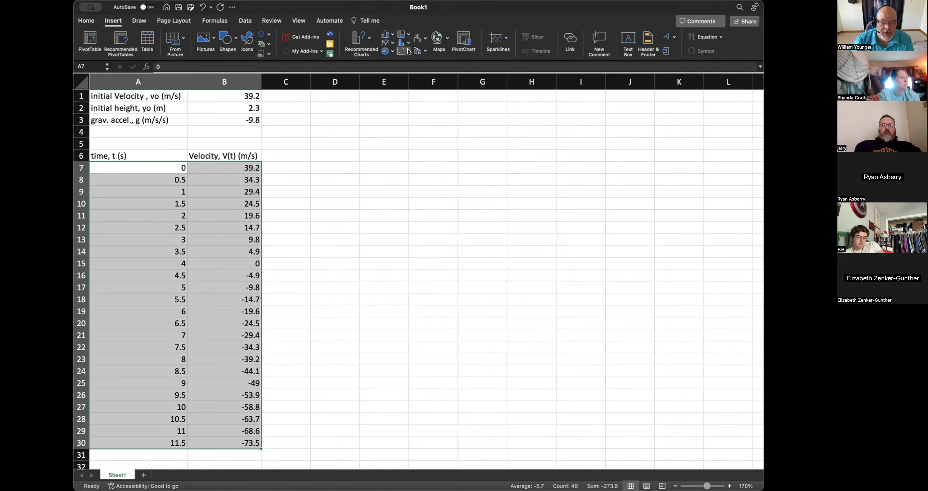
pyautogui.click(416, 87)
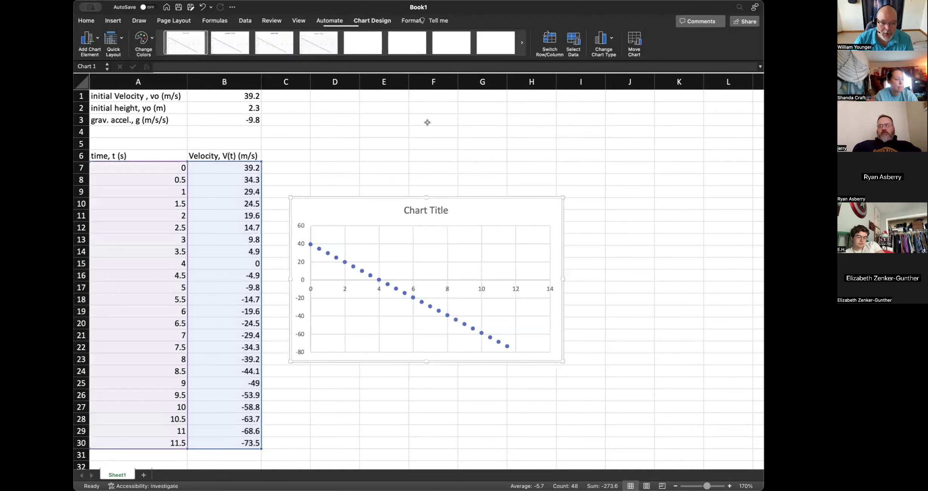
# Move the scatter chart up beside the parameters and enlarge it, mainly in height, to reach about row 23
pyautogui.moveTo(446, 194); pyautogui.dragTo(451, 105)
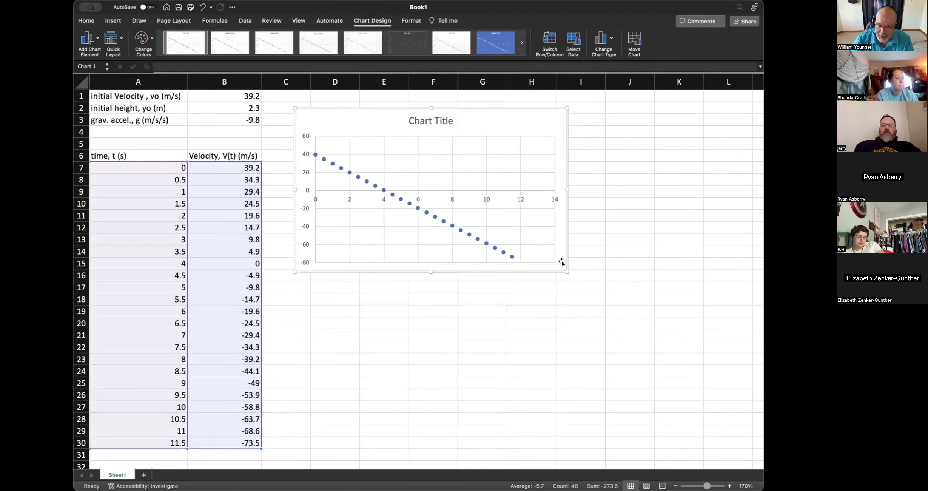
pyautogui.moveTo(566, 270); pyautogui.dragTo(583, 365)
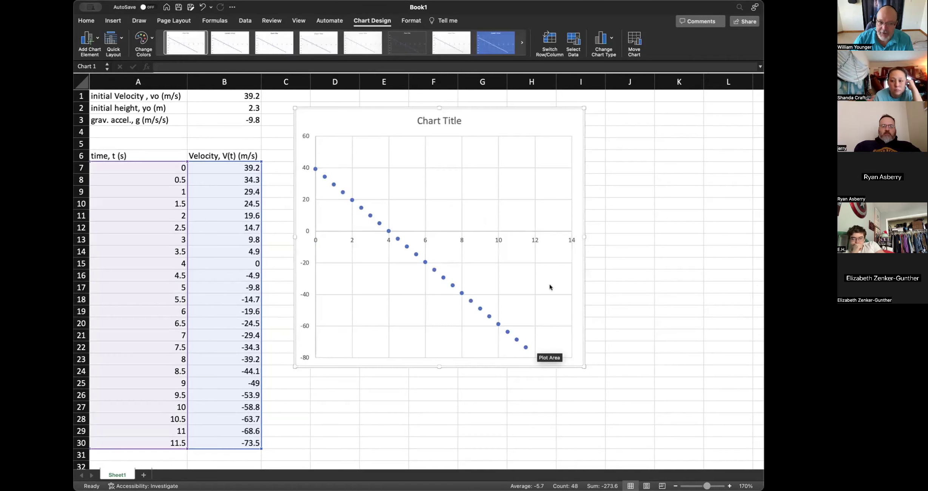
pyautogui.moveTo(325, 177)
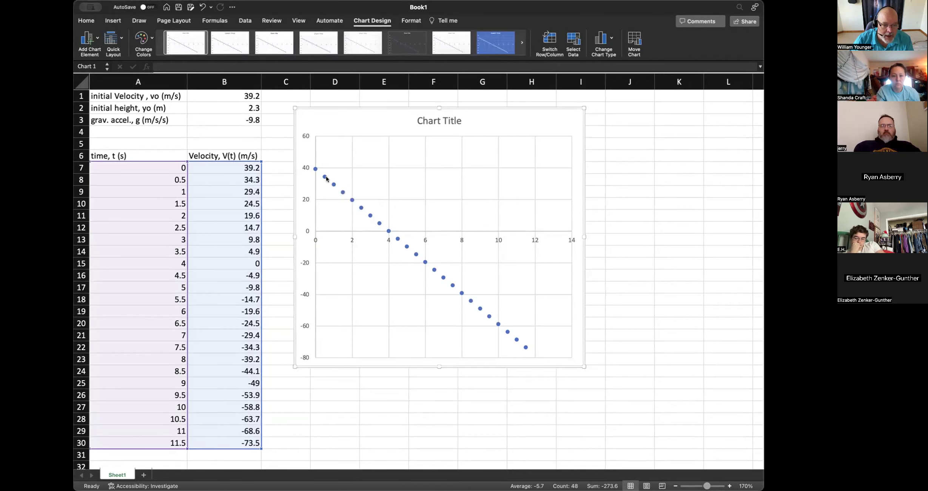
pyautogui.moveTo(334, 185)
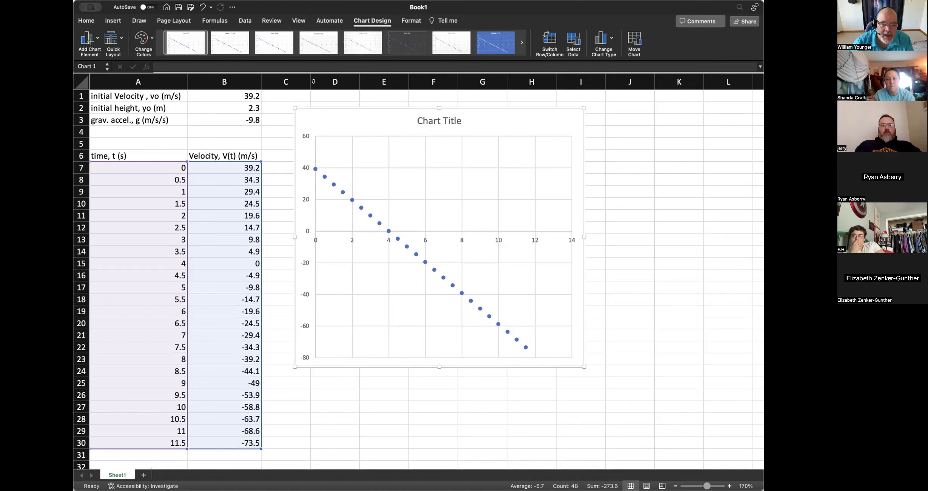
# Replace the chart's title with "V (m/s) vs. t(s) for a ball thrown upward"
pyautogui.click(439, 120)
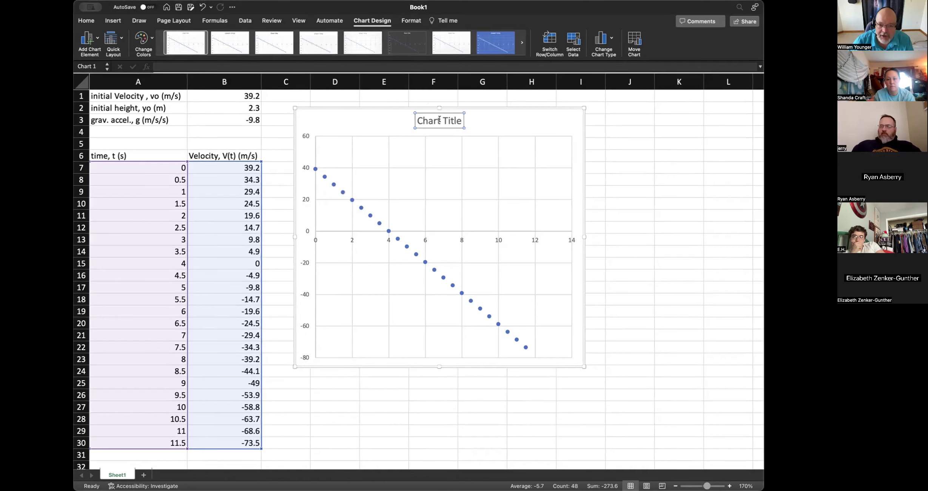
pyautogui.click(459, 121)
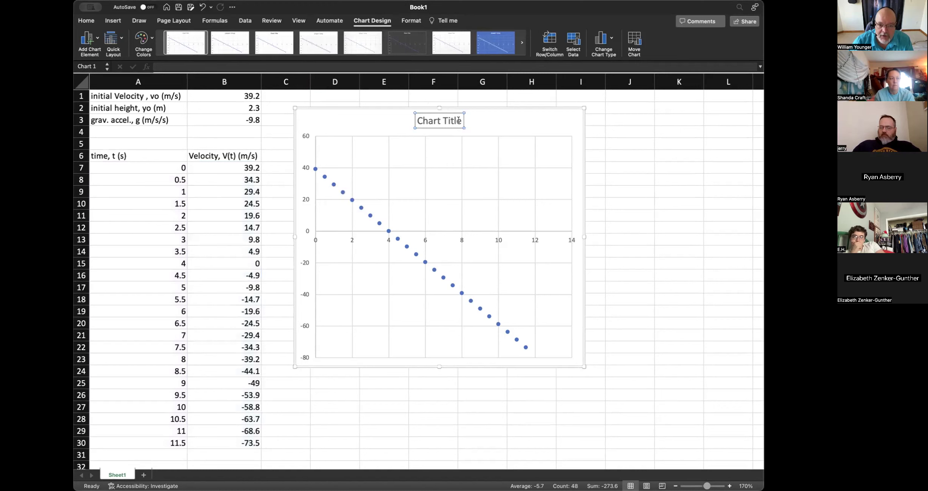
pyautogui.tripleClick(429, 119)
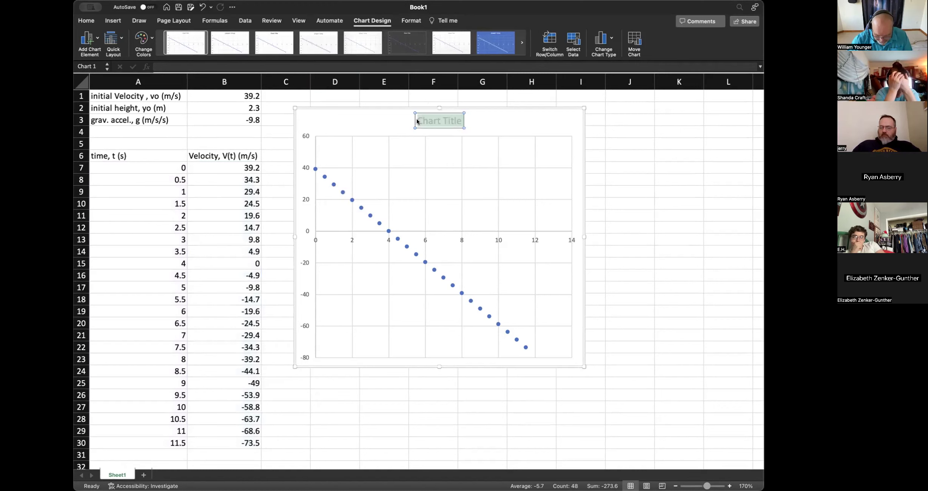
pyautogui.write('V v')
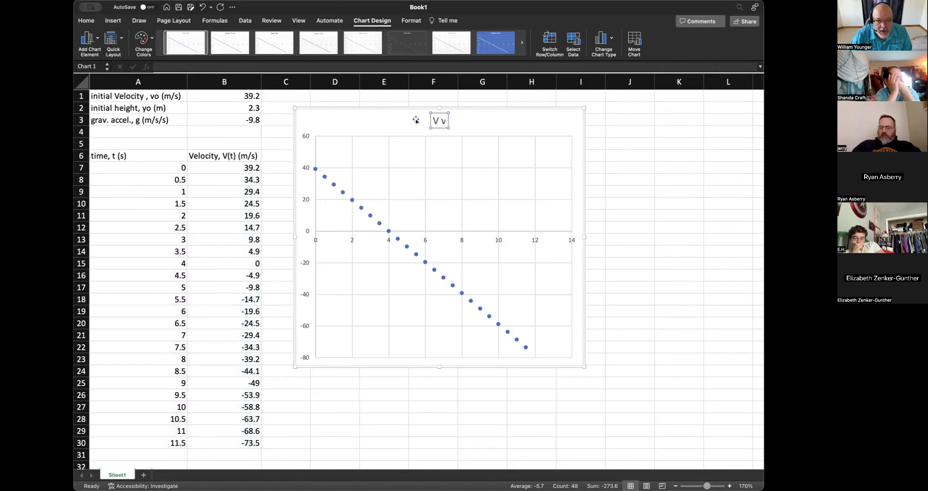
pyautogui.press('BackSpace')
pyautogui.write('(ms/')
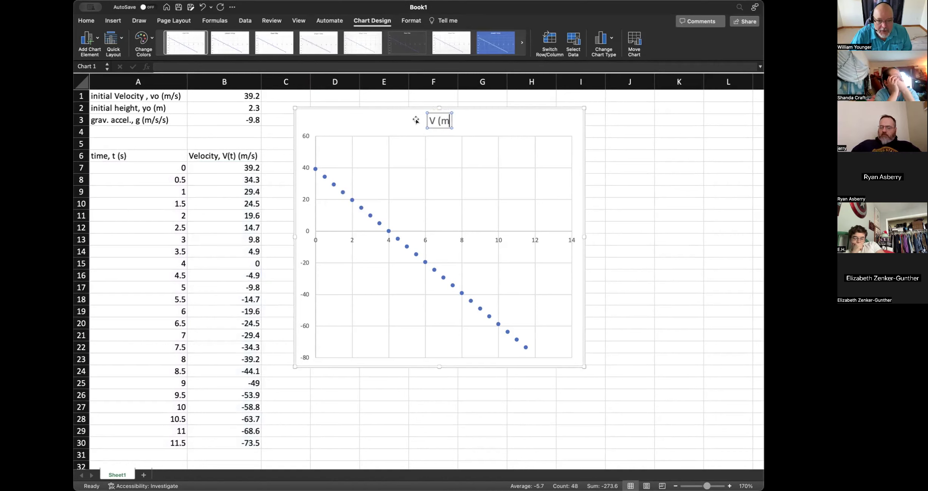
pyautogui.press('BackSpace')
pyautogui.press('BackSpace')
pyautogui.write('/s')
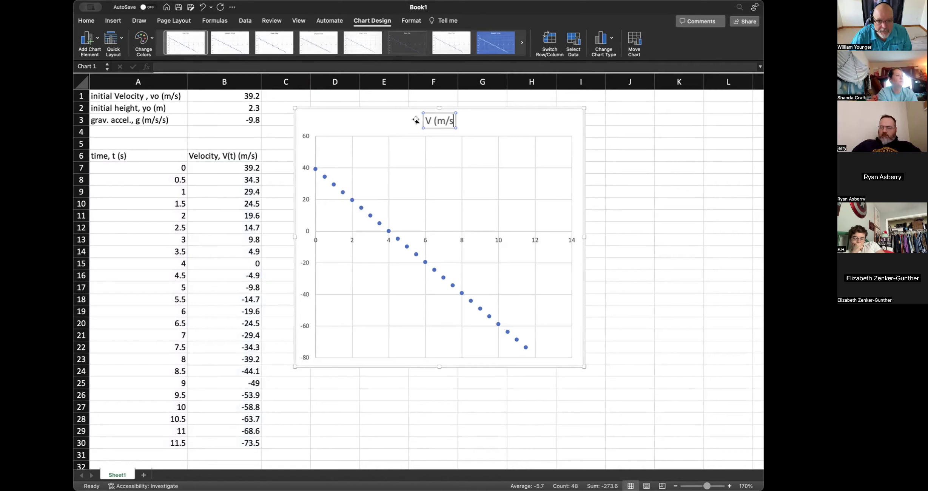
pyautogui.write(') vs.')
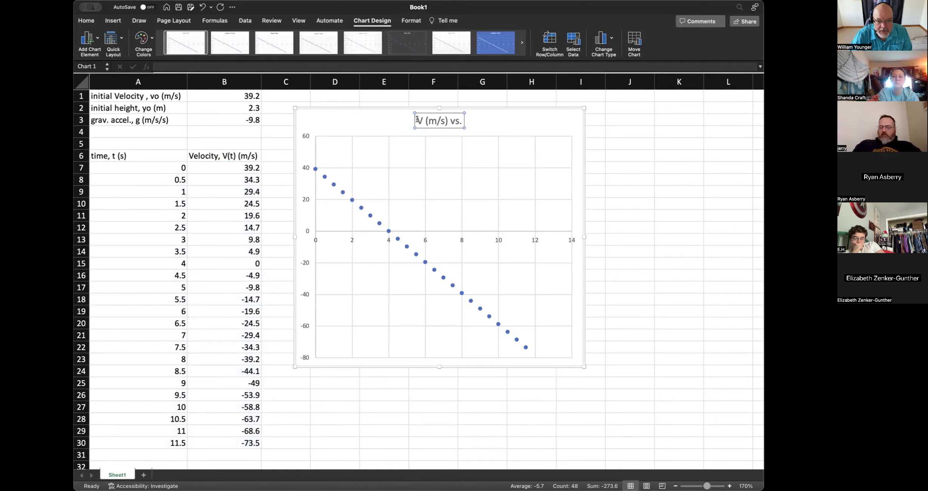
pyautogui.write(' t(s')
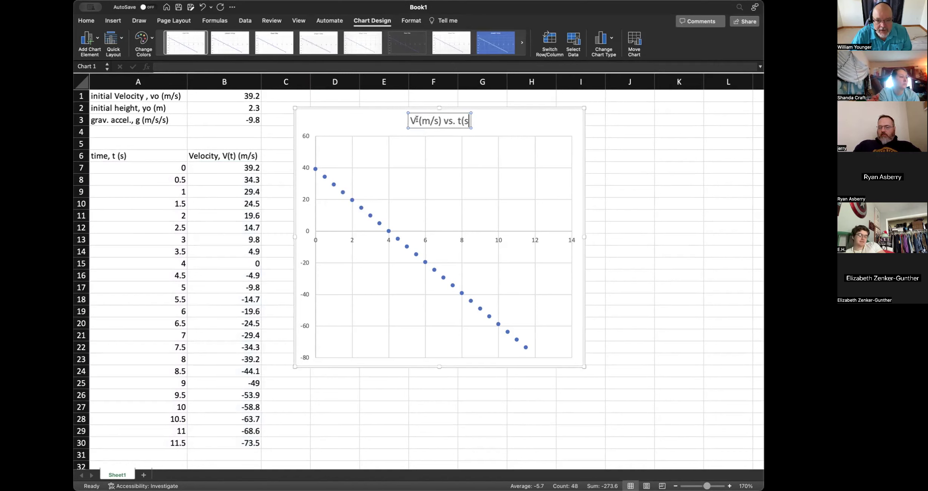
pyautogui.write(') for a')
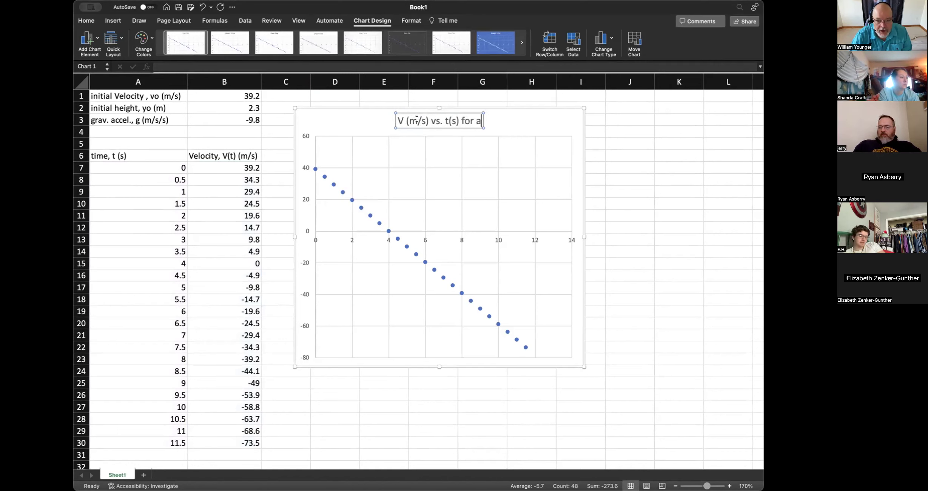
pyautogui.write(' ball t')
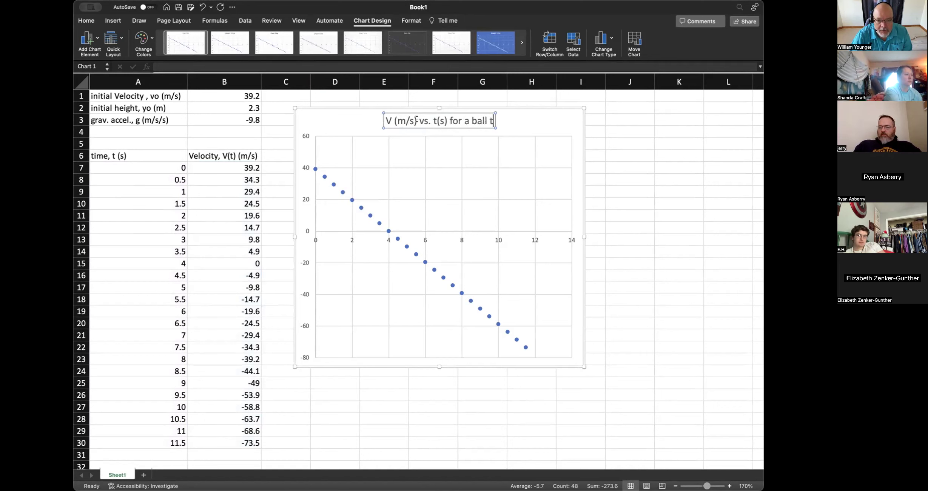
pyautogui.write('hrown upward')
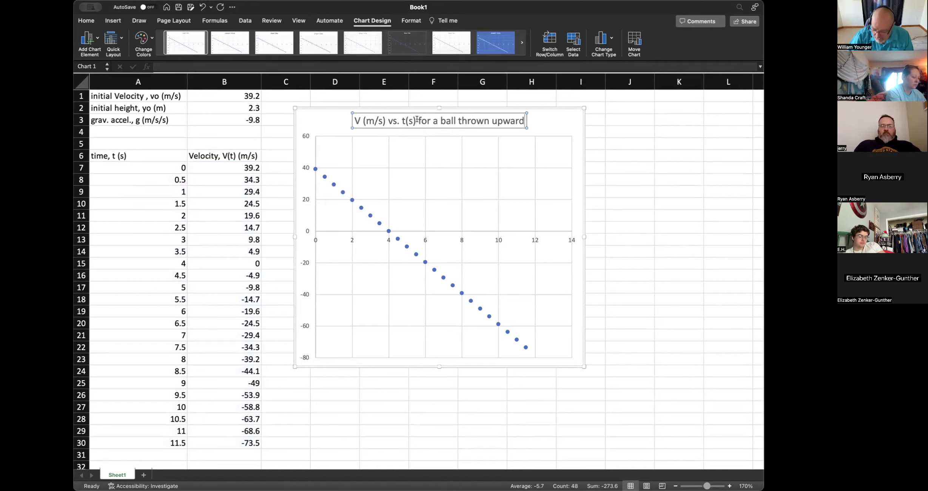
pyautogui.click(480, 146)
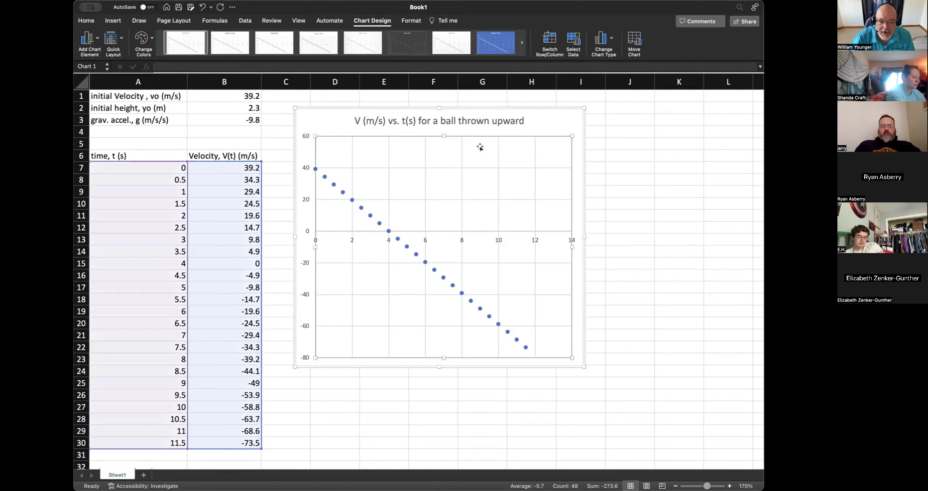
# Set the major unit of the chart's vertical axis to 10
pyautogui.doubleClick(305, 199)
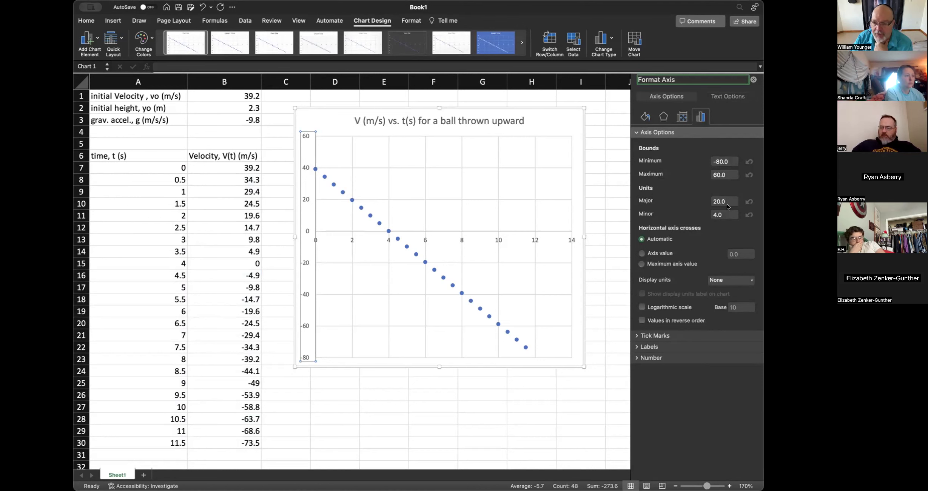
pyautogui.click(714, 200)
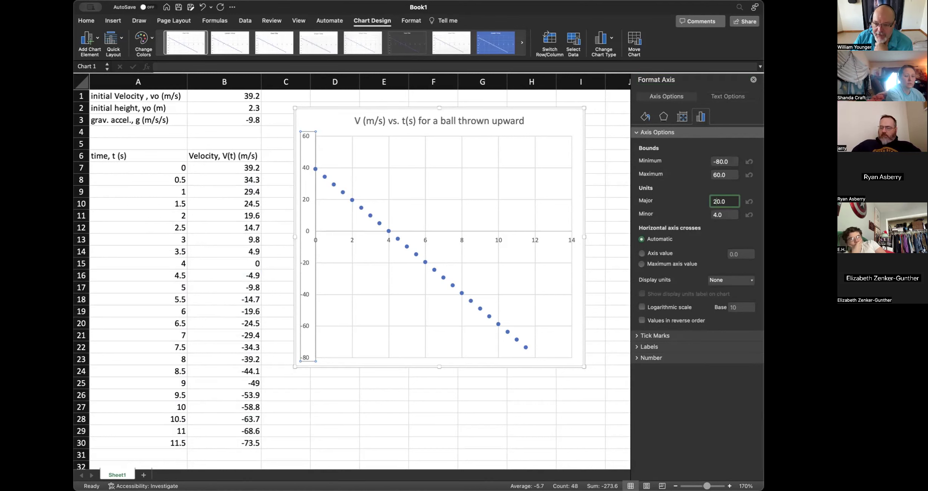
pyautogui.press('BackSpace')
pyautogui.write('1')
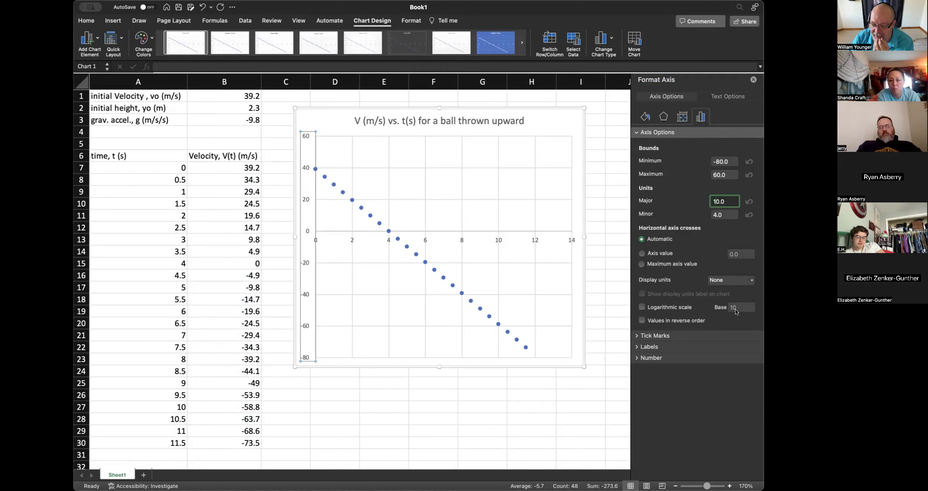
pyautogui.click(637, 347)
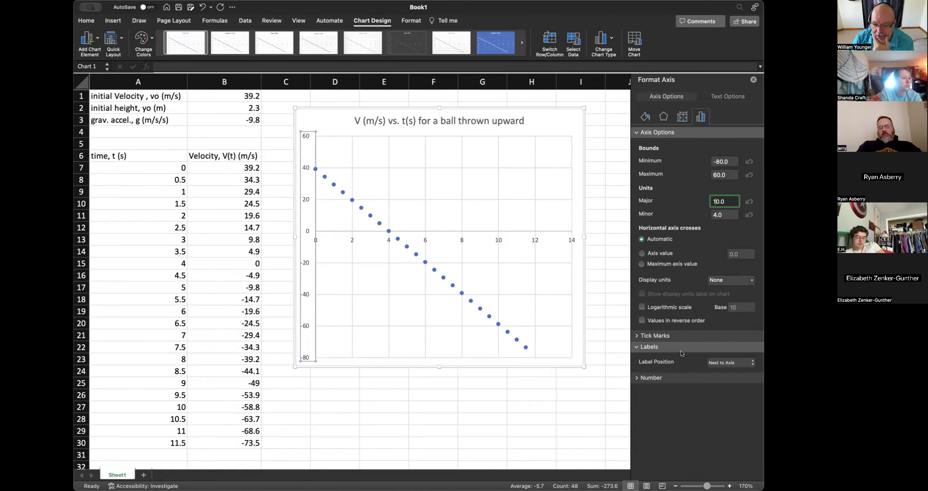
pyautogui.click(732, 363)
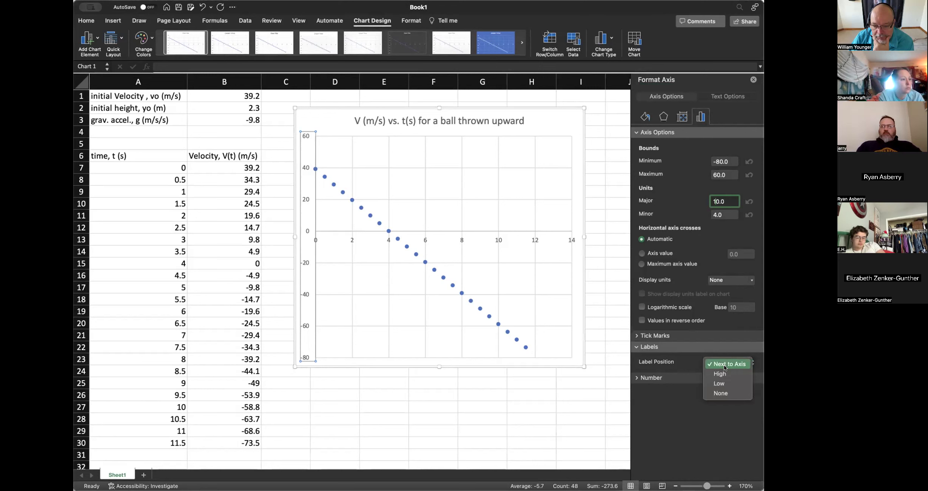
pyautogui.click(744, 365)
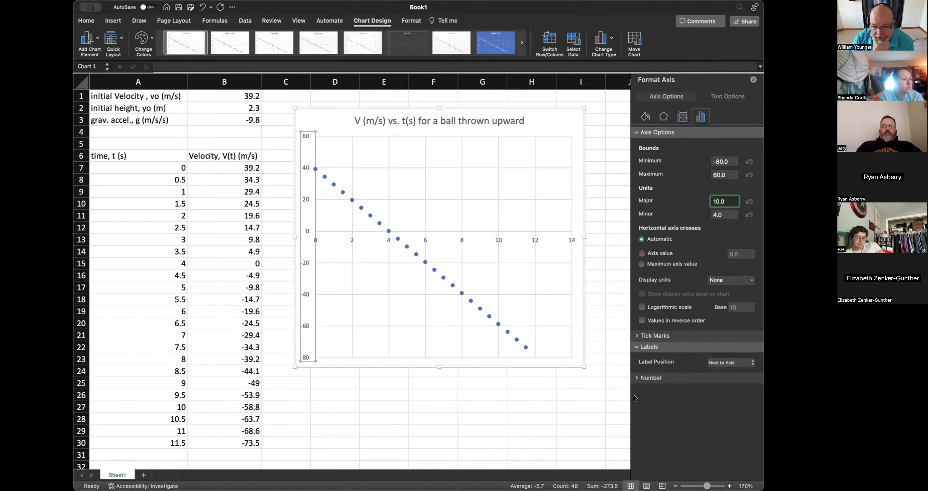
pyautogui.click(637, 378)
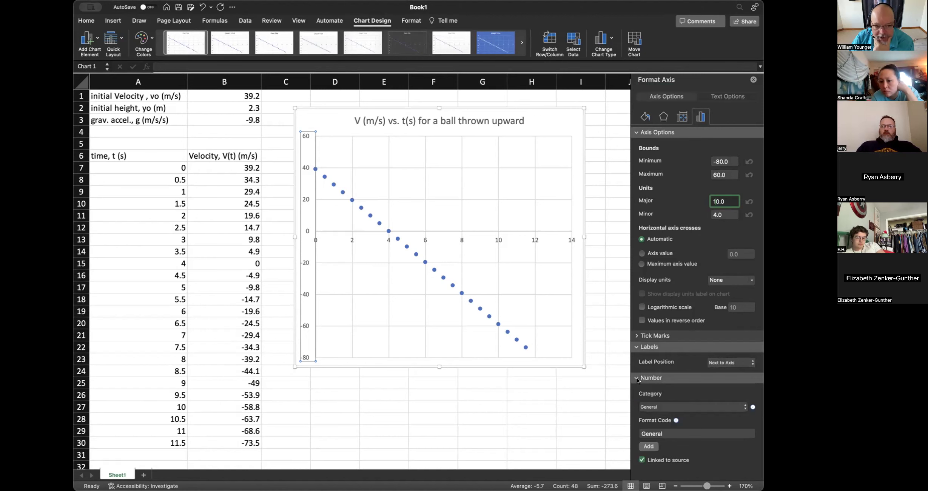
pyautogui.click(638, 377)
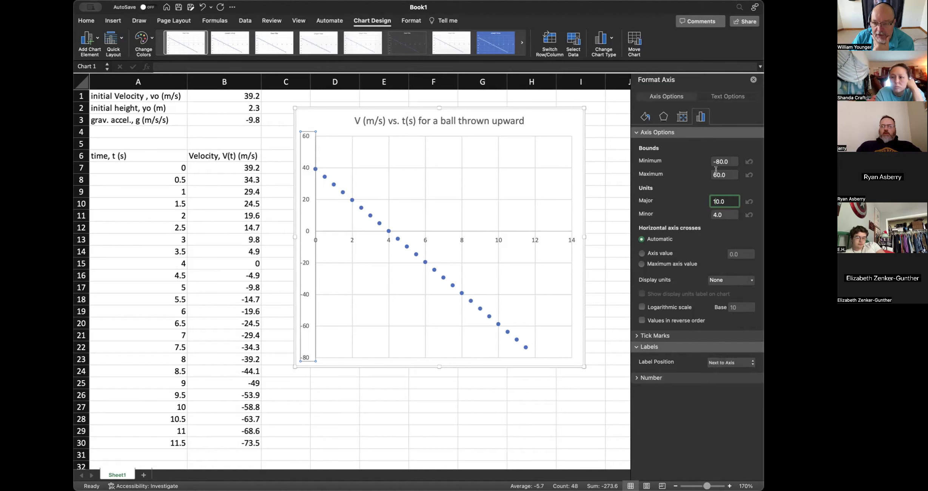
# Set the vertical axis labels' text direction to rotate all text sideways and close the axis formatting settings
pyautogui.click(682, 117)
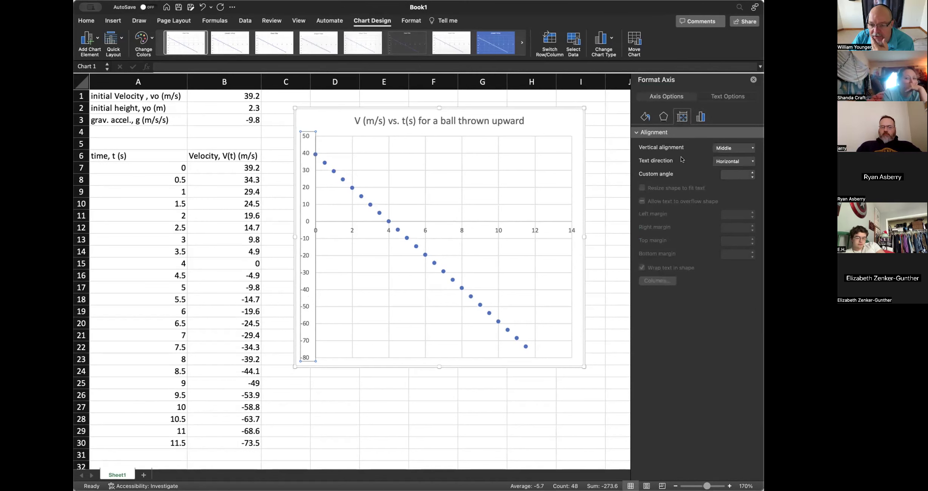
pyautogui.click(751, 162)
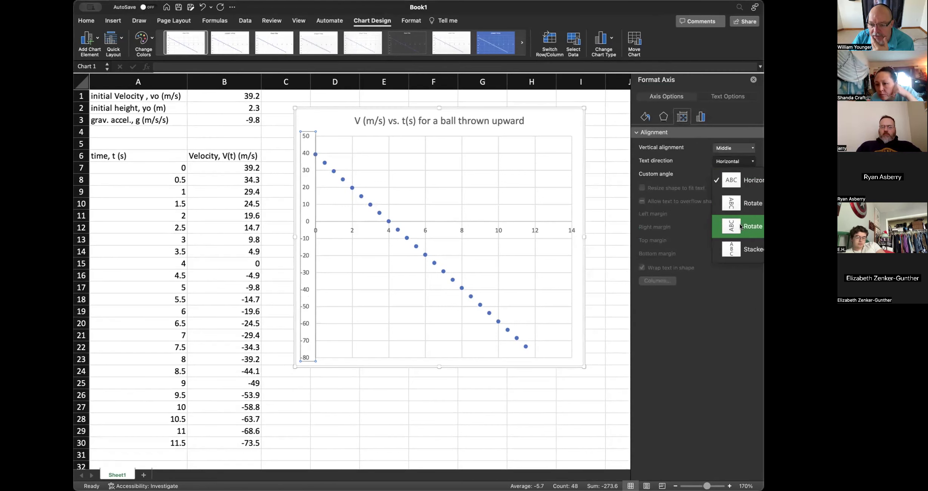
pyautogui.click(745, 203)
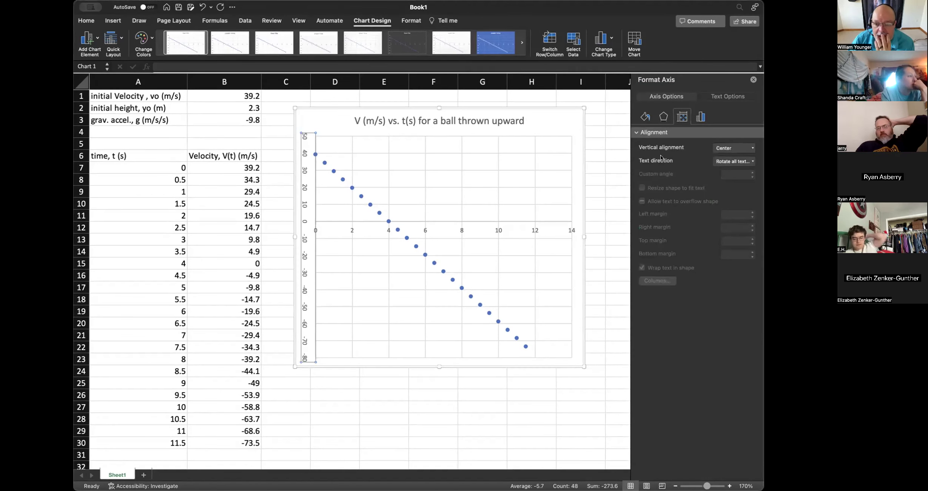
pyautogui.click(752, 79)
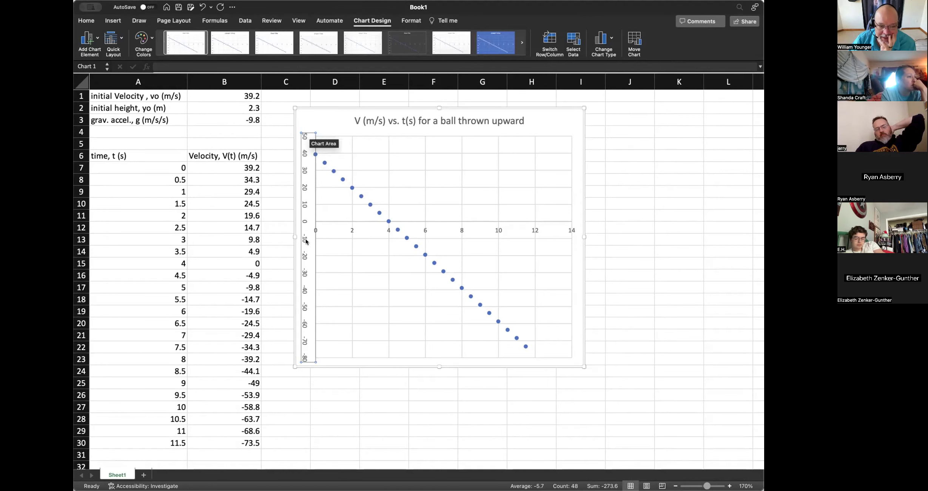
# Examine the chart area's and vertical axis's formatting options, including effects, size, alignment, bounds, units, tick marks, label position and number format
pyautogui.click(307, 191)
pyautogui.doubleClick(307, 191)
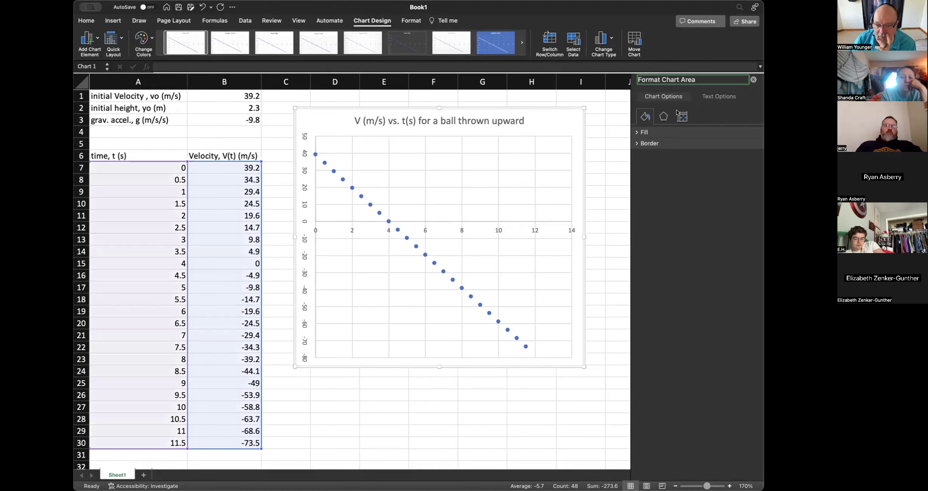
pyautogui.click(660, 119)
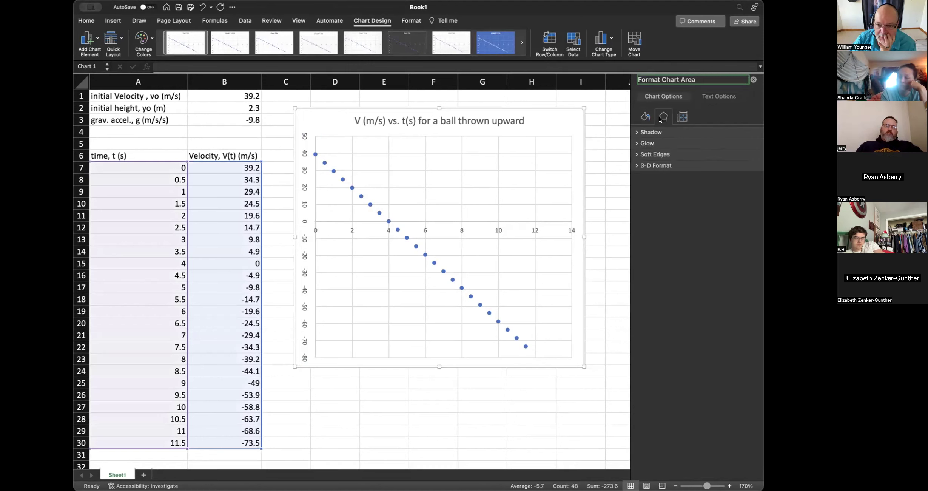
pyautogui.click(683, 118)
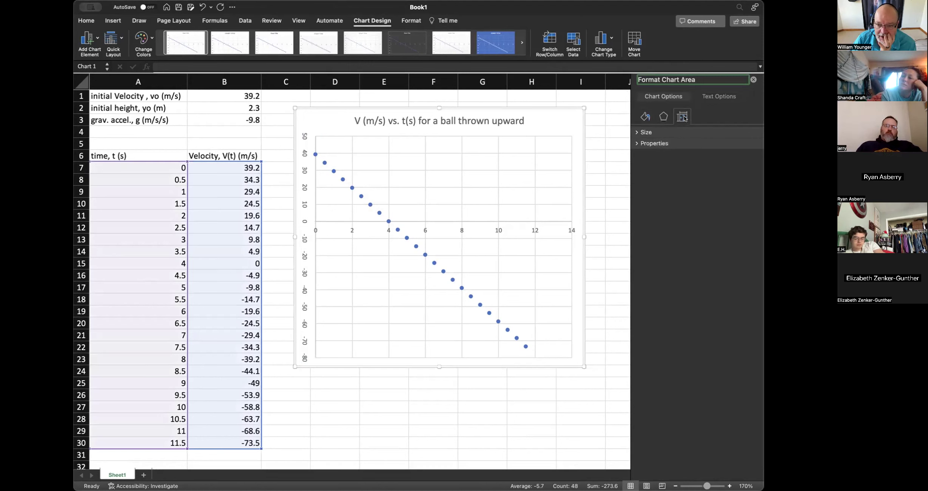
pyautogui.click(306, 189)
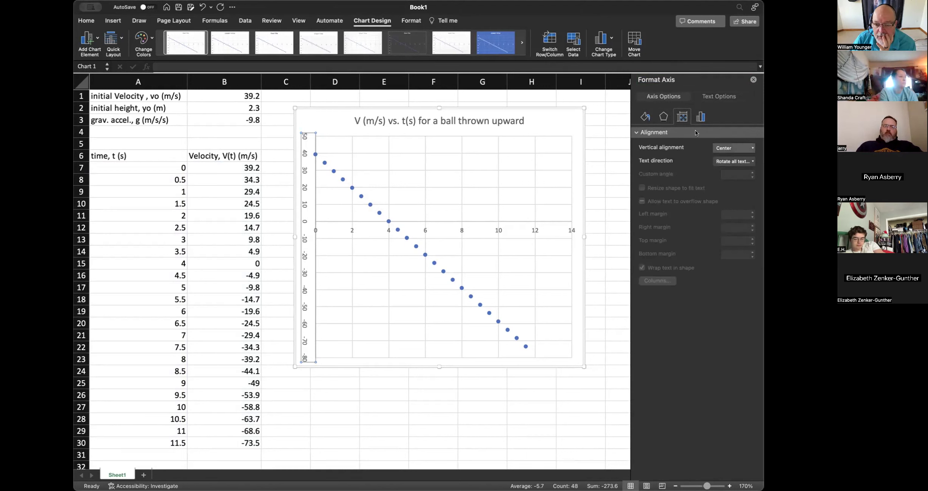
pyautogui.click(662, 116)
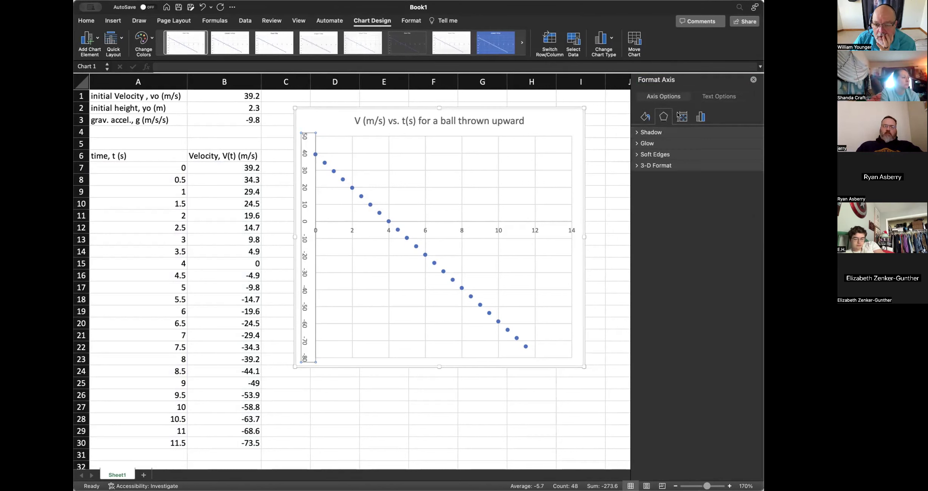
pyautogui.click(645, 116)
pyautogui.click(683, 115)
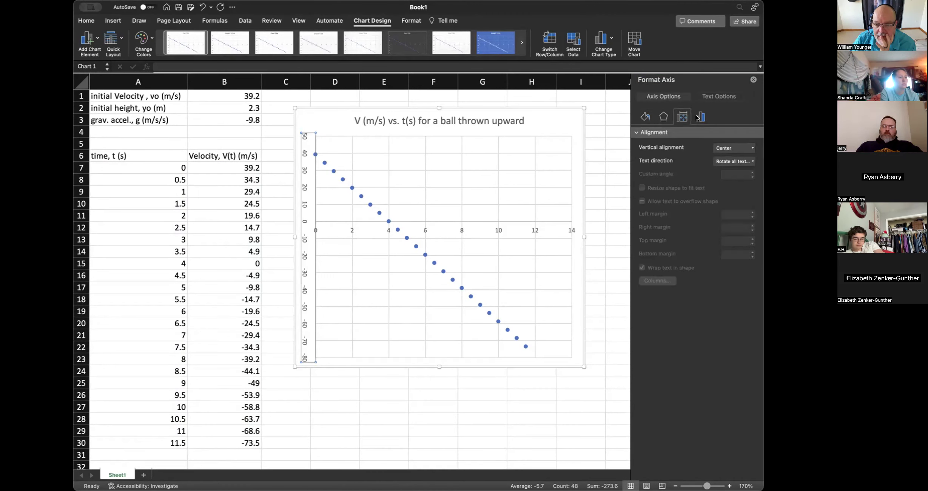
pyautogui.click(700, 117)
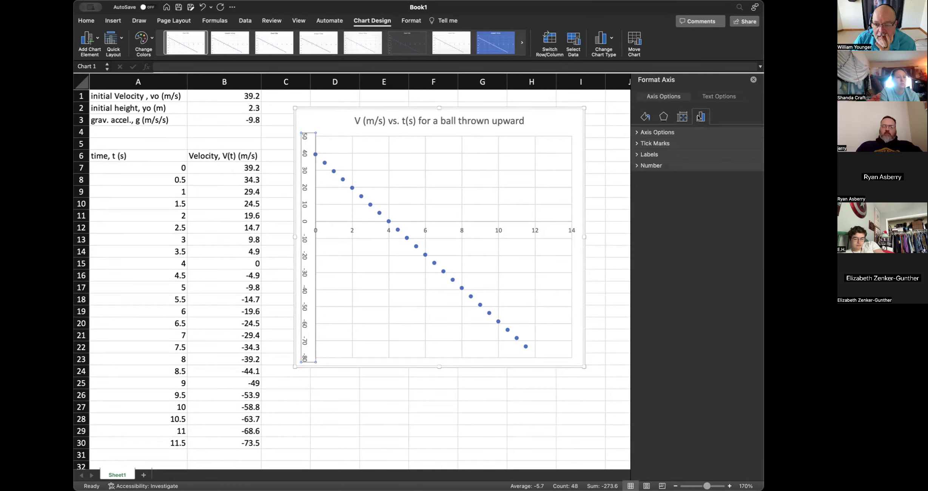
pyautogui.click(638, 133)
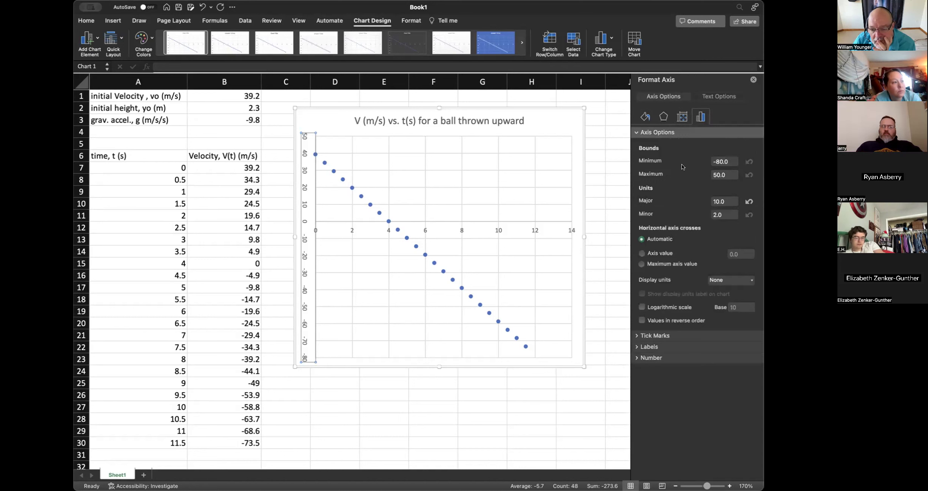
pyautogui.click(636, 346)
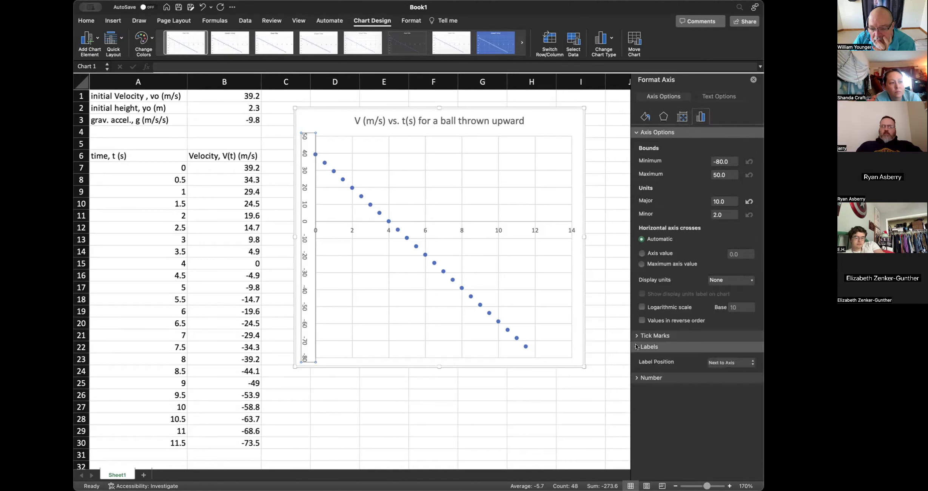
pyautogui.click(644, 378)
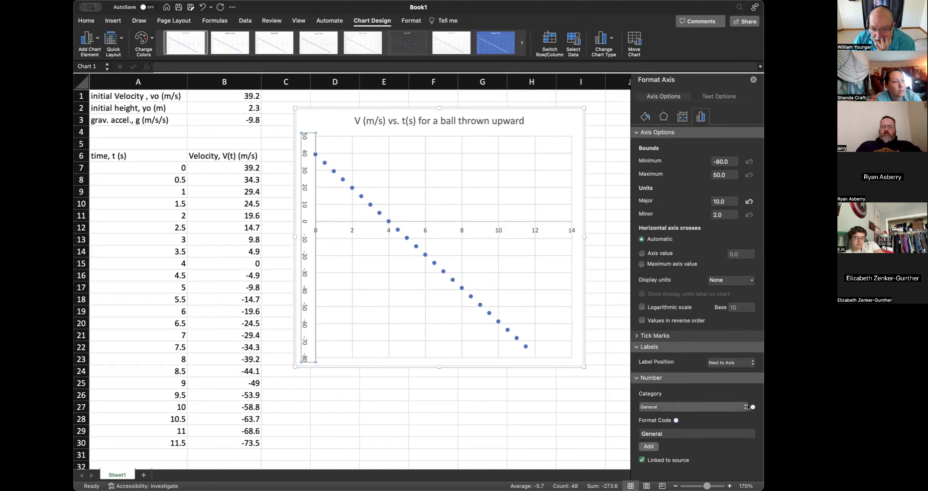
pyautogui.click(637, 336)
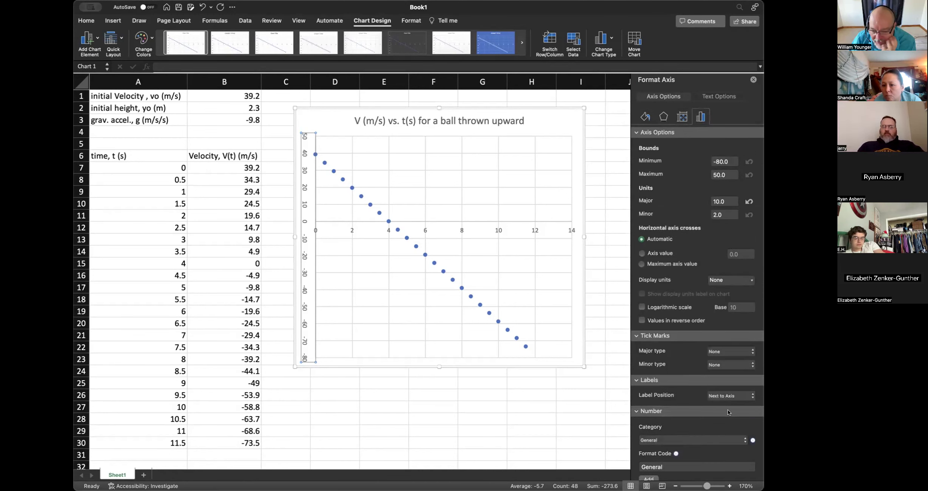
pyautogui.scroll(-2, 728, 412)
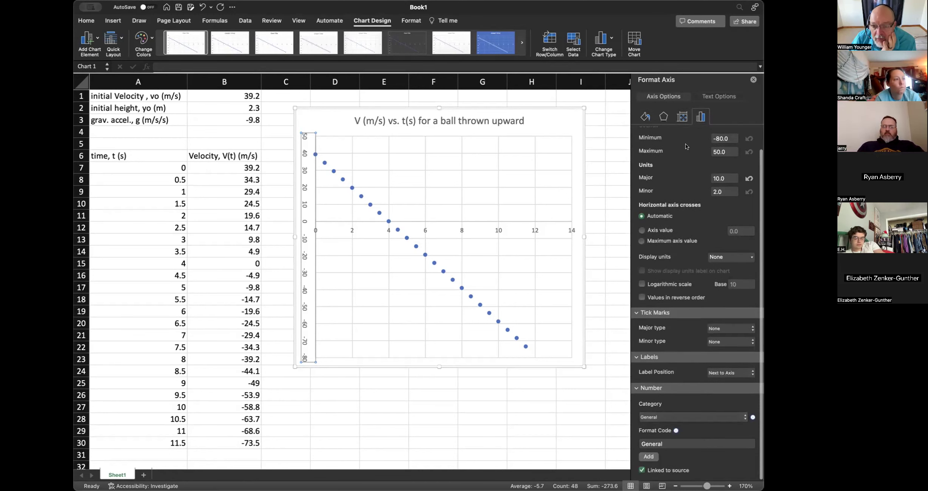
# Set the vertical axis labels' text direction back to Horizontal
pyautogui.click(682, 117)
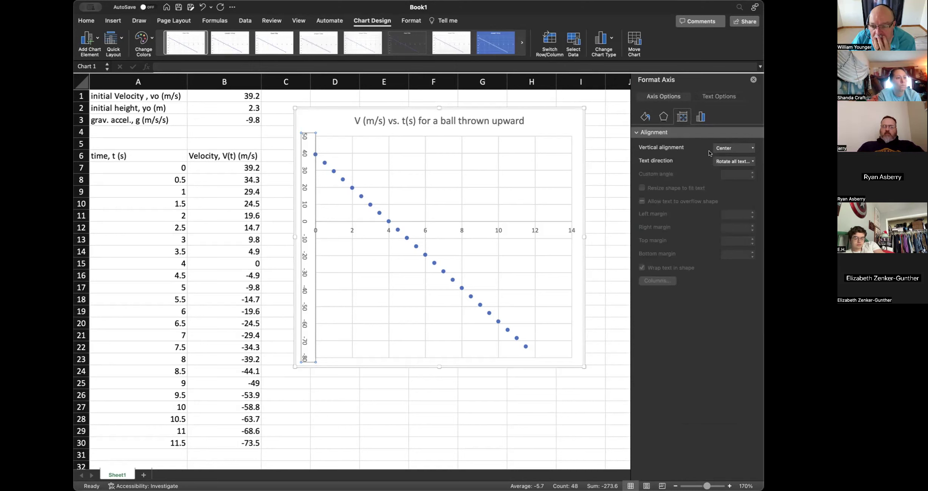
pyautogui.click(742, 163)
pyautogui.click(745, 178)
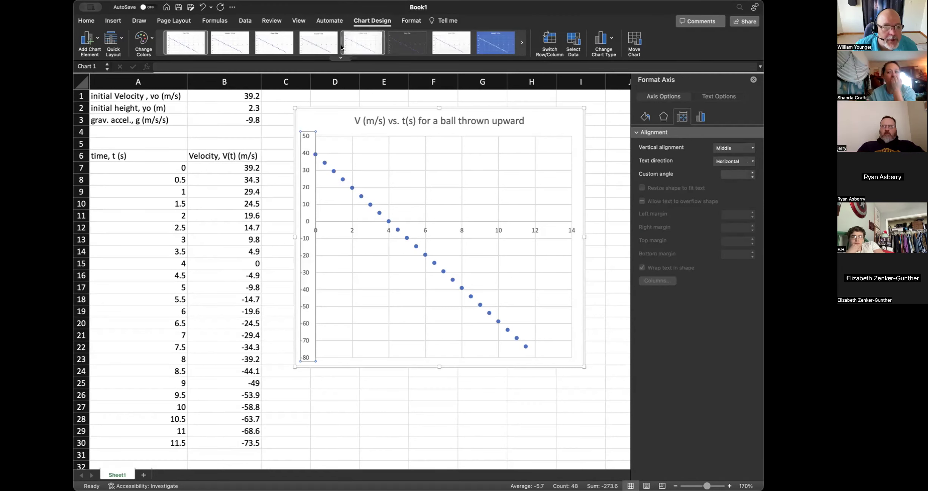
pyautogui.click(521, 42)
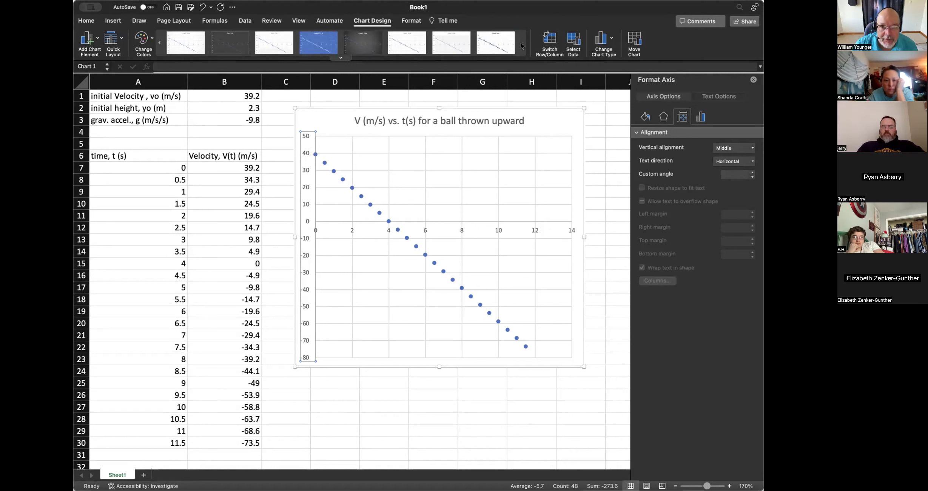
pyautogui.click(410, 21)
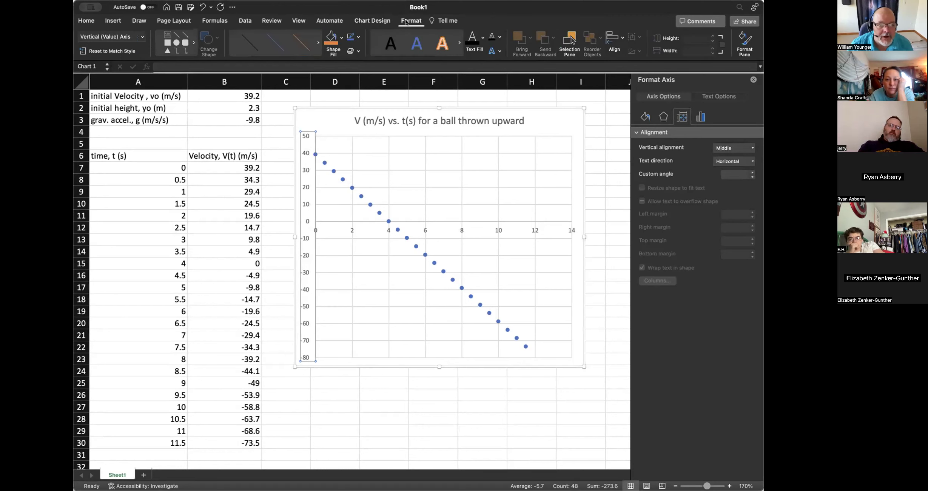
pyautogui.click(360, 21)
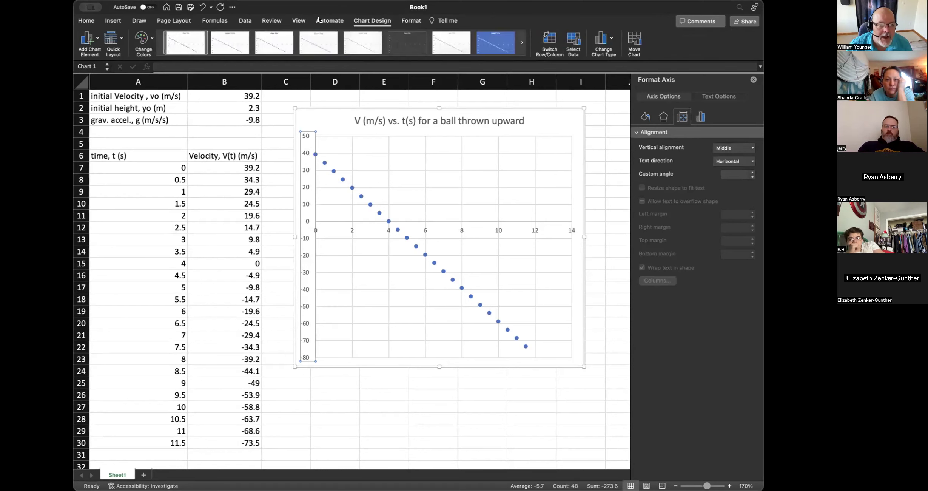
pyautogui.click(329, 21)
pyautogui.click(297, 21)
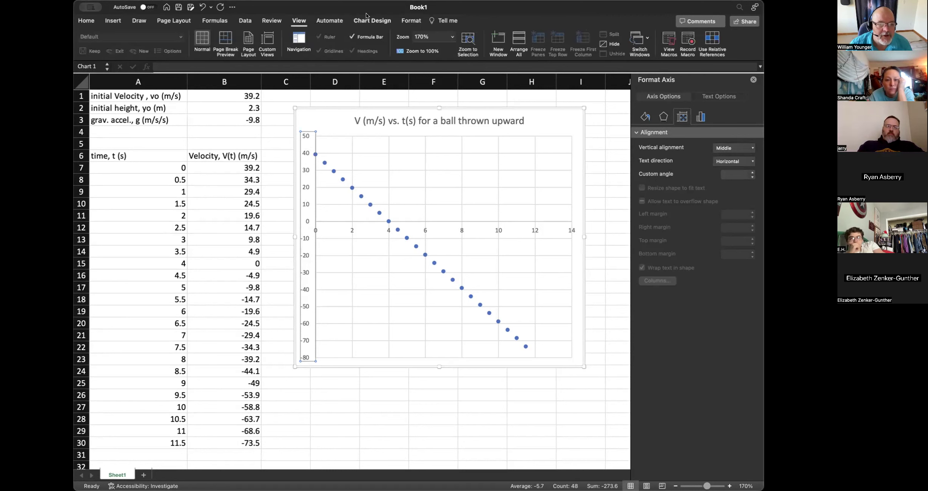
pyautogui.click(108, 20)
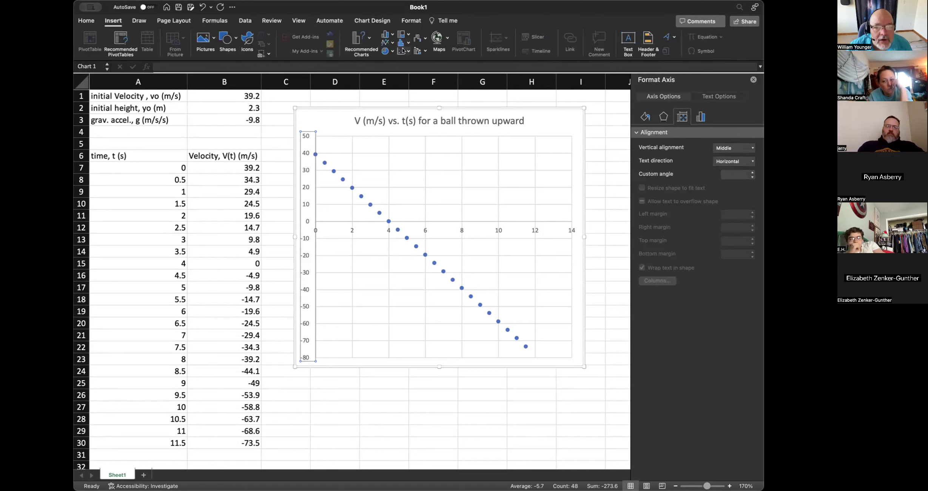
pyautogui.click(336, 217)
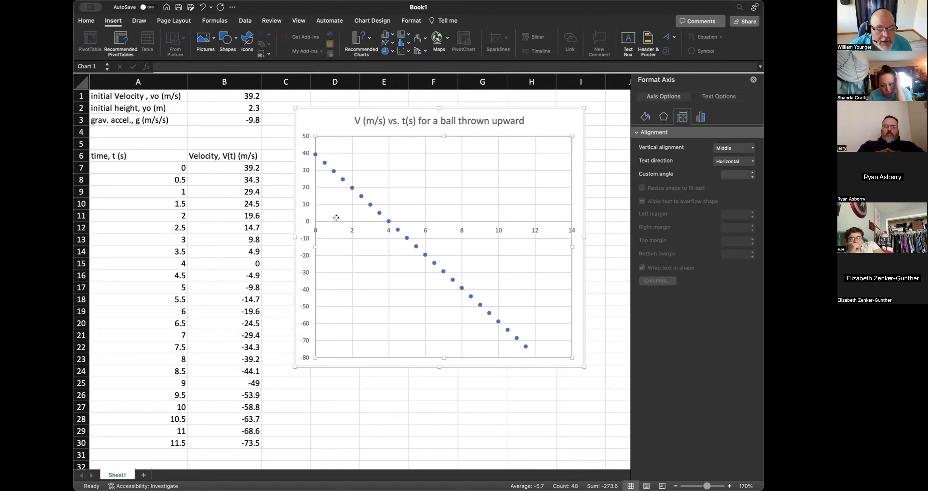
# Examine the chart's available chart types and the chart area's fill, border, effects, size and properties options
pyautogui.click(544, 119)
pyautogui.rightClick(544, 120)
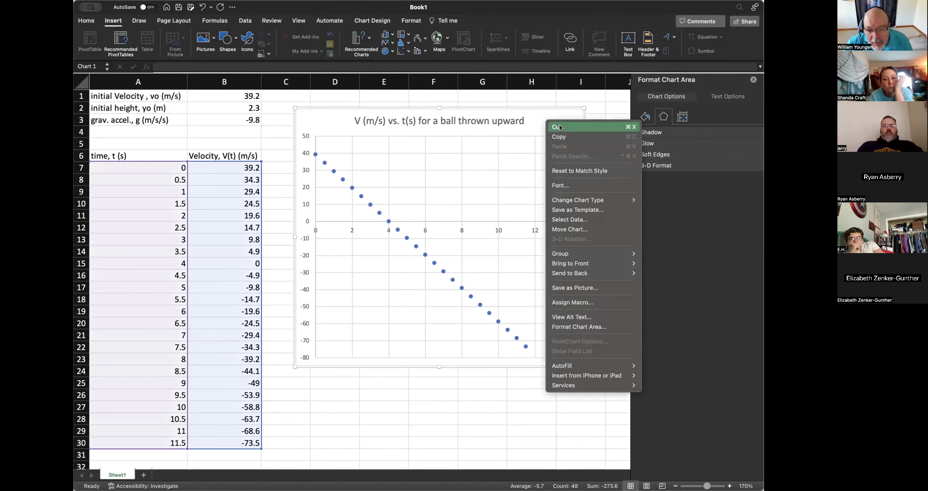
pyautogui.moveTo(582, 200)
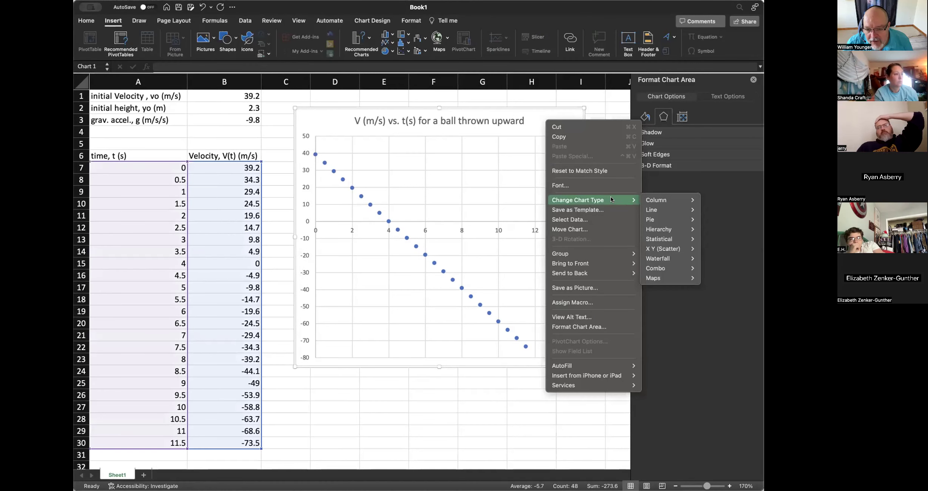
pyautogui.moveTo(660, 197)
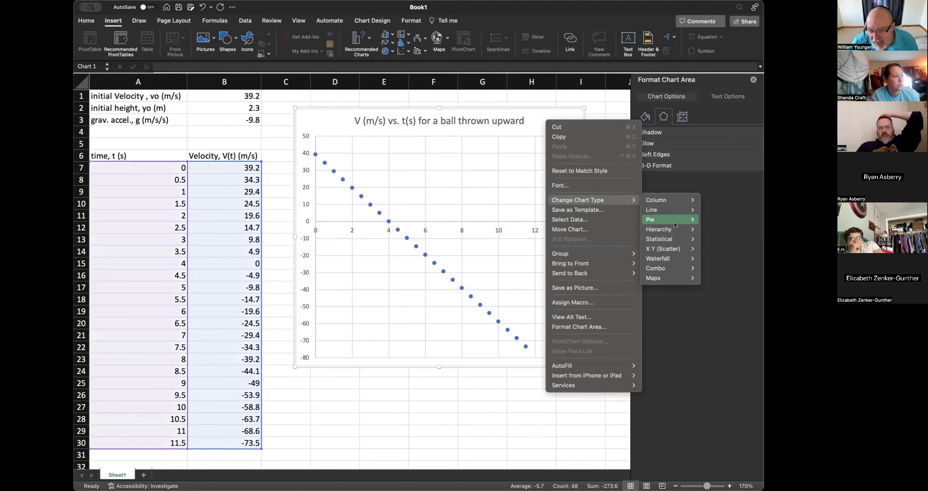
pyautogui.moveTo(678, 240)
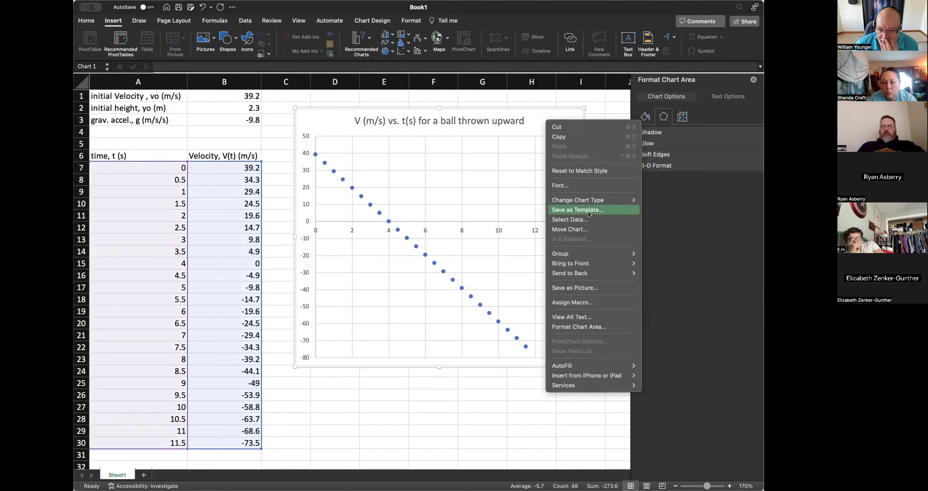
pyautogui.moveTo(592, 252)
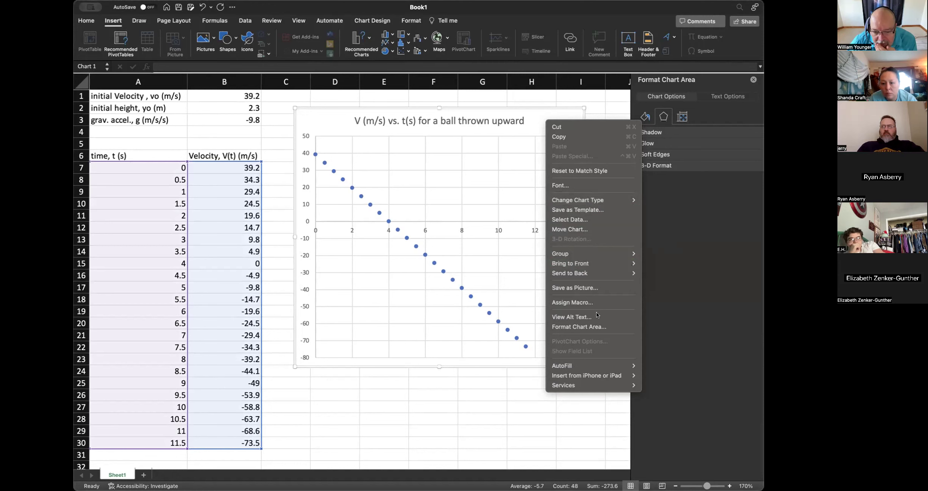
pyautogui.click(596, 327)
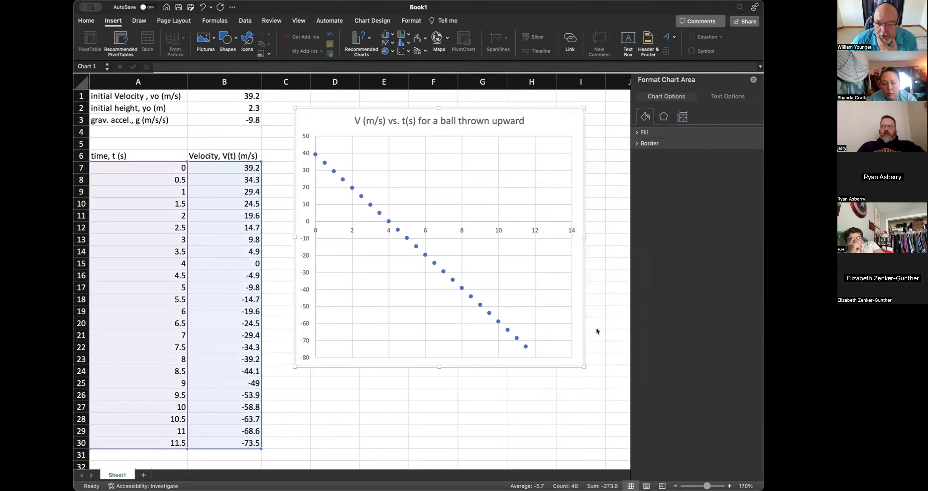
pyautogui.click(638, 143)
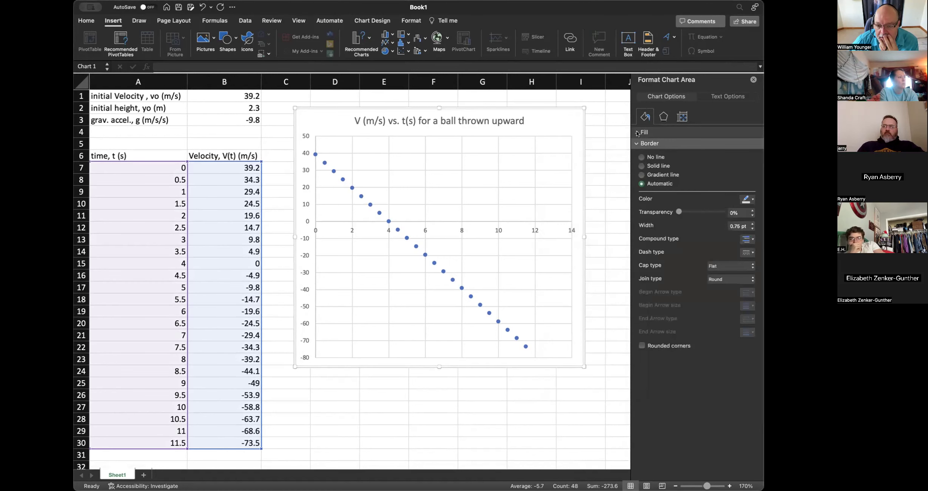
pyautogui.click(663, 118)
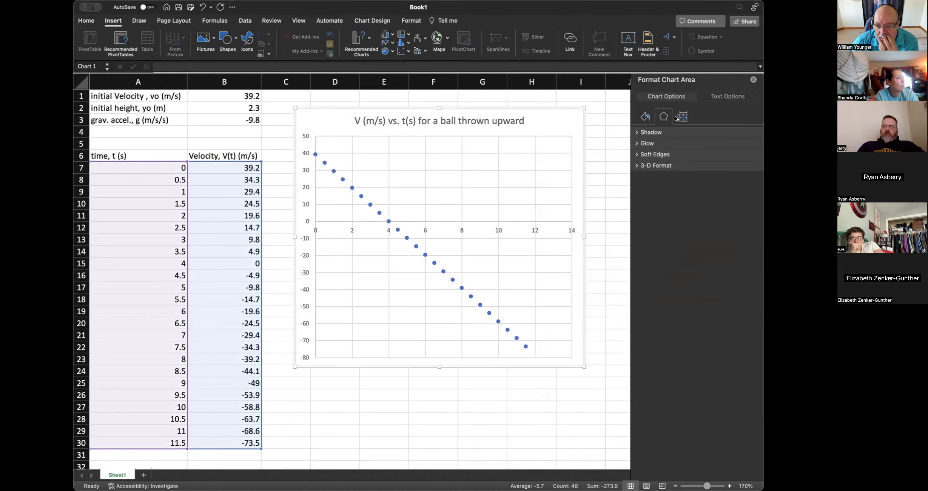
pyautogui.click(676, 118)
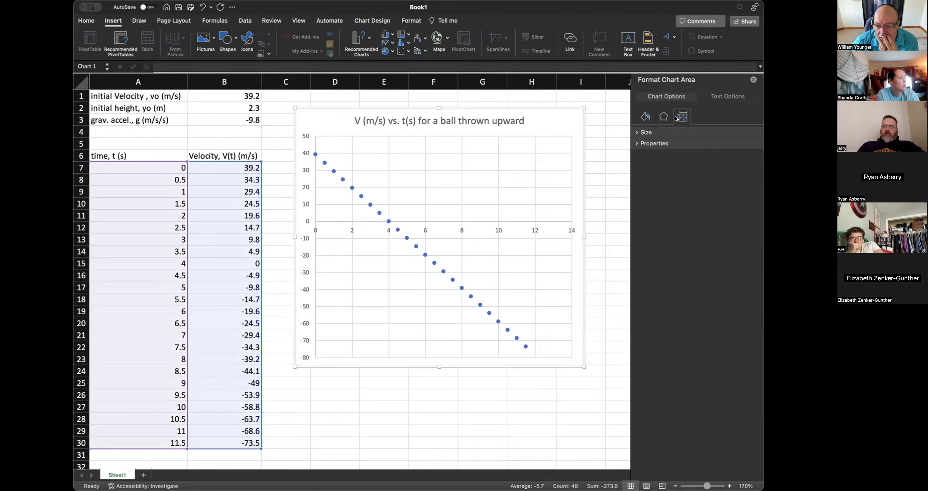
pyautogui.click(638, 132)
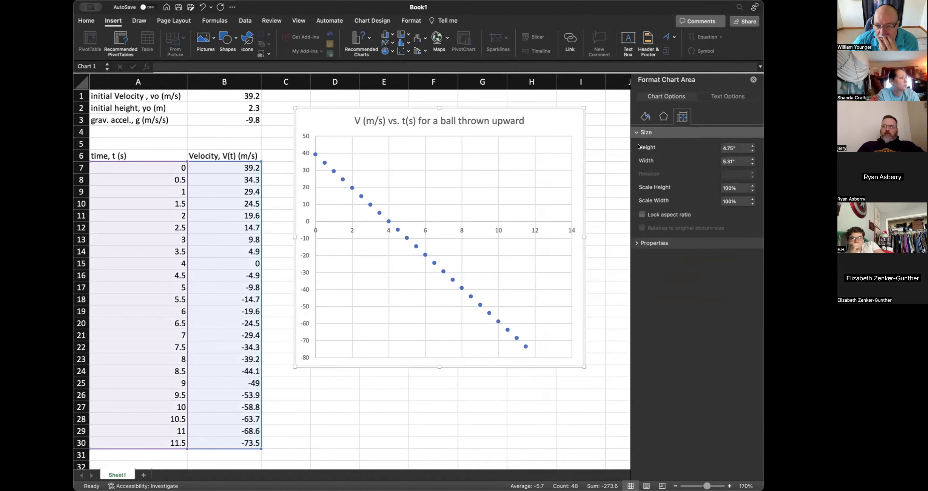
pyautogui.click(637, 244)
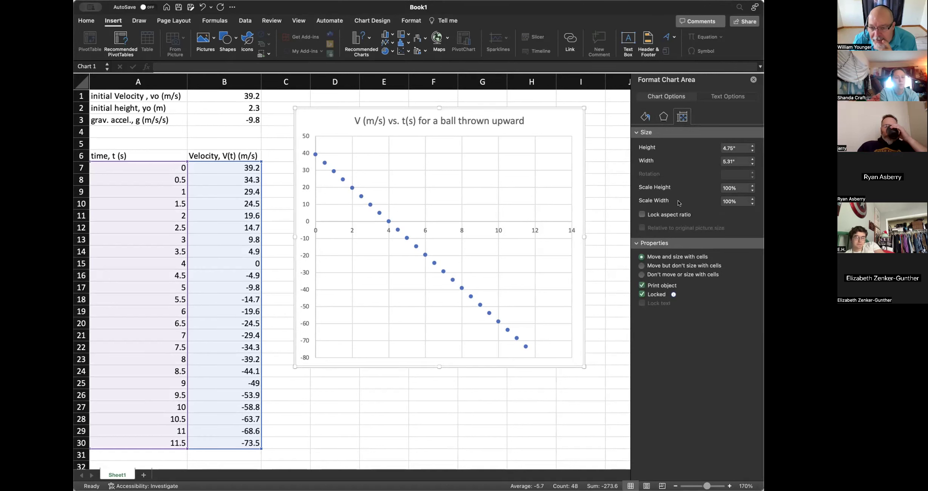
# Examine the chart area's text fill, outline, effects and text box alignment options, and close the formatting settings
pyautogui.click(719, 96)
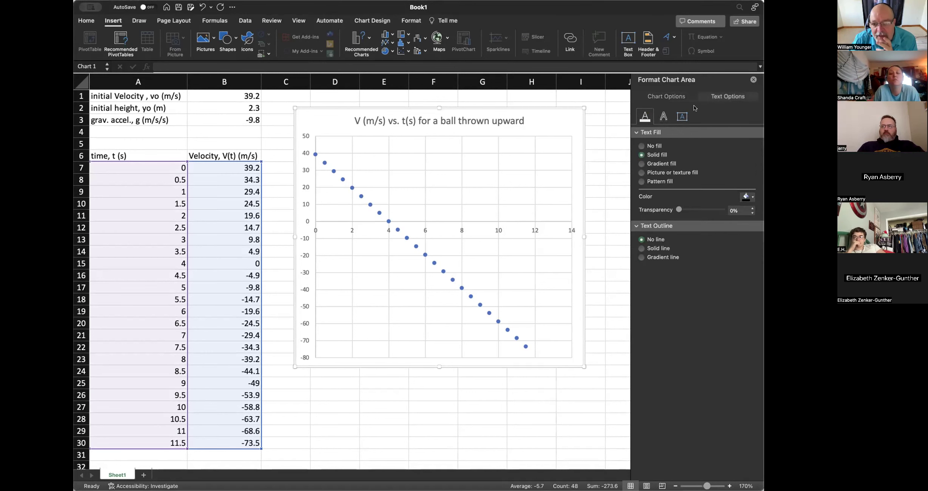
pyautogui.click(664, 115)
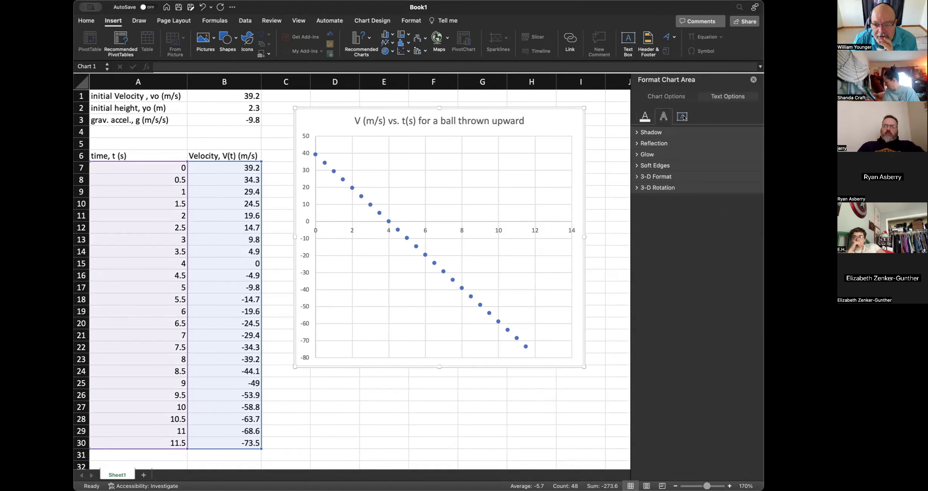
pyautogui.click(682, 117)
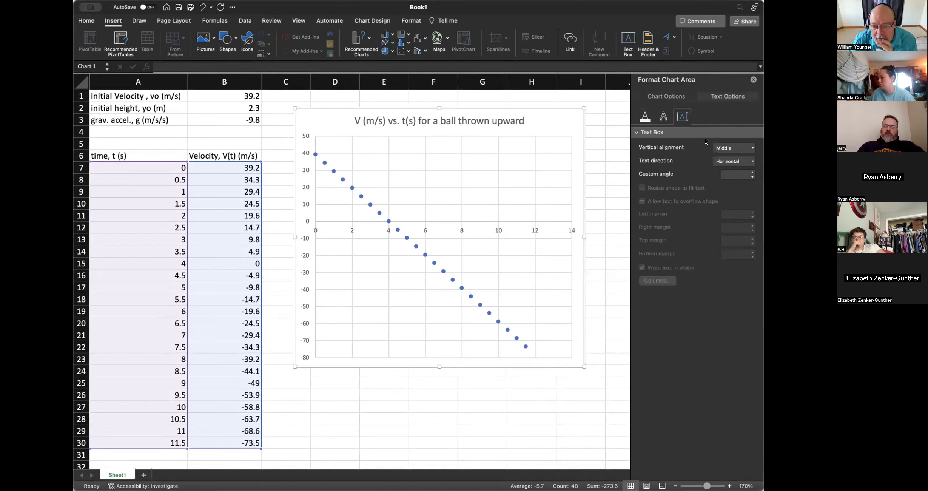
pyautogui.click(748, 163)
pyautogui.click(712, 223)
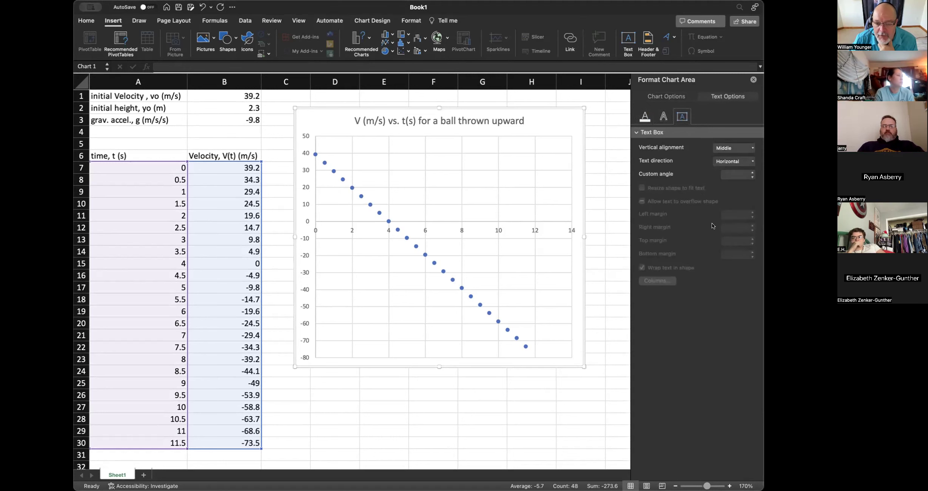
pyautogui.click(752, 80)
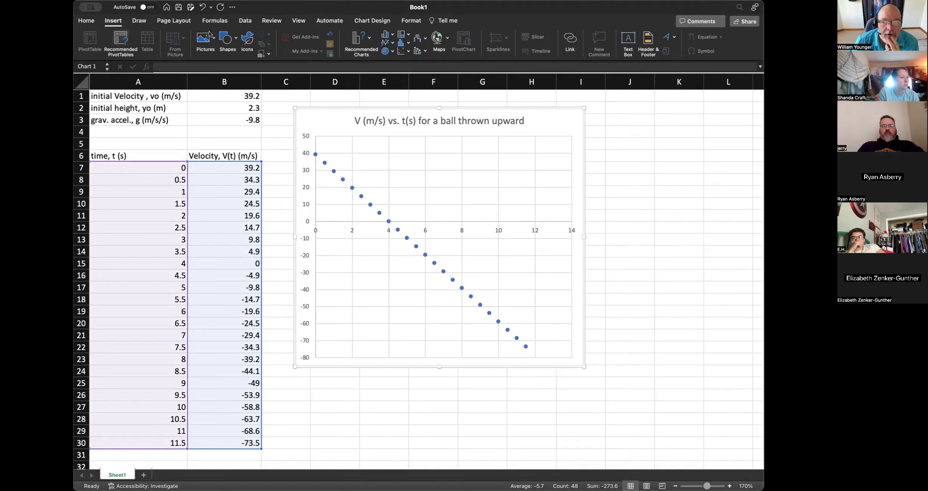
# Insert a text box reading "Velocity (m/s)" in the chart's upper-right area and resize it to a single-line height
pyautogui.click(632, 41)
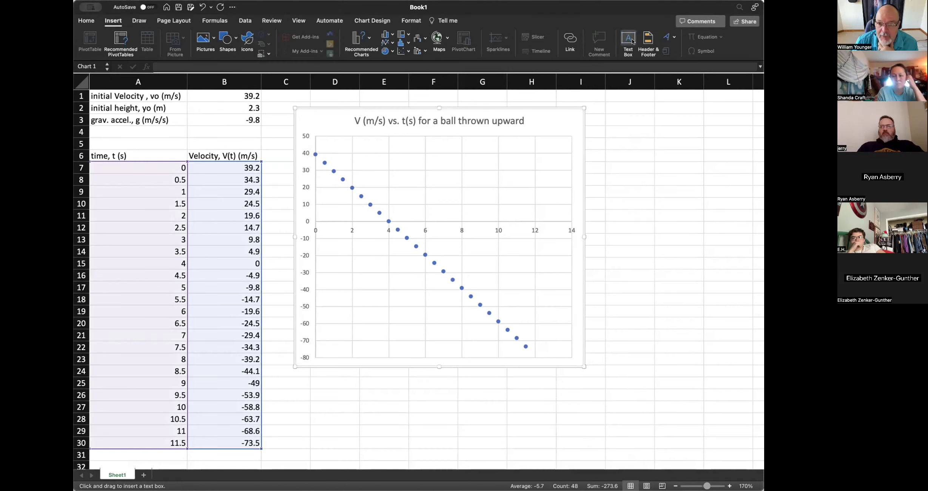
pyautogui.click(483, 135)
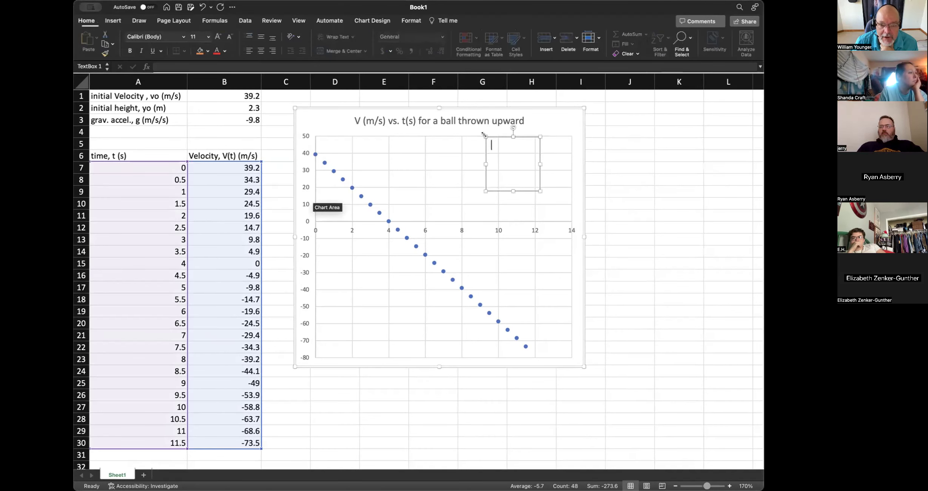
pyautogui.write('Velocity (m/s)')
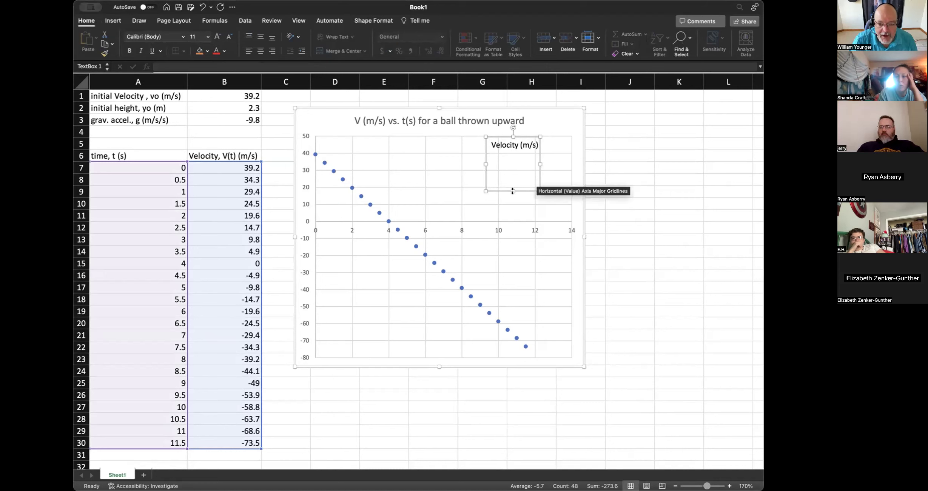
pyautogui.moveTo(512, 191); pyautogui.dragTo(566, 136)
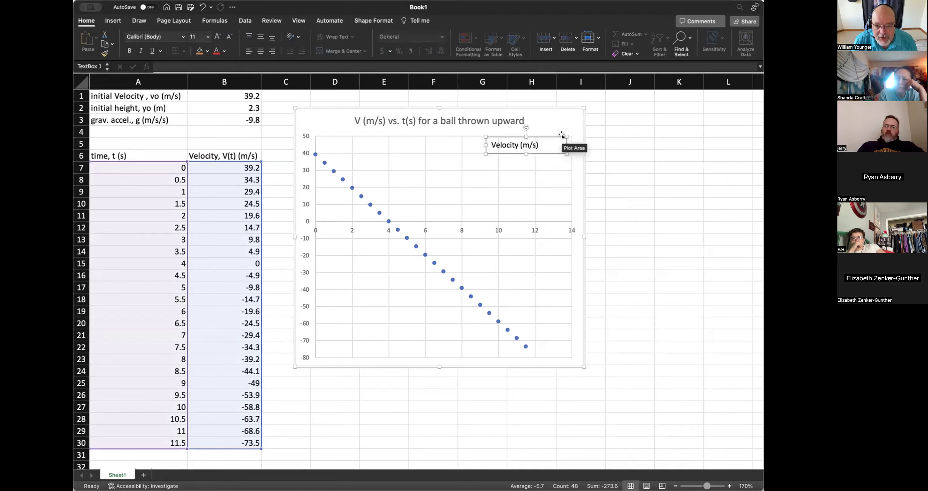
# Try a solid outline on the "Velocity (m/s)" text box and set its line back to No line
pyautogui.rightClick(560, 138)
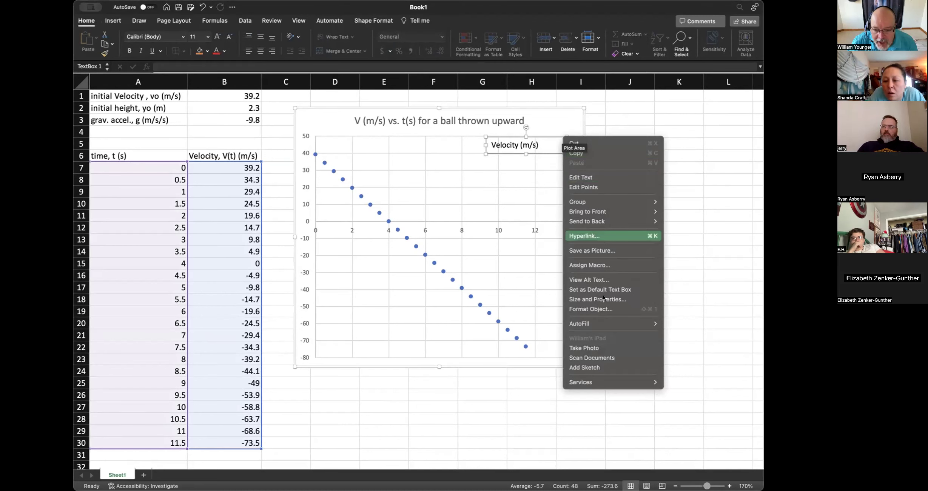
pyautogui.click(605, 308)
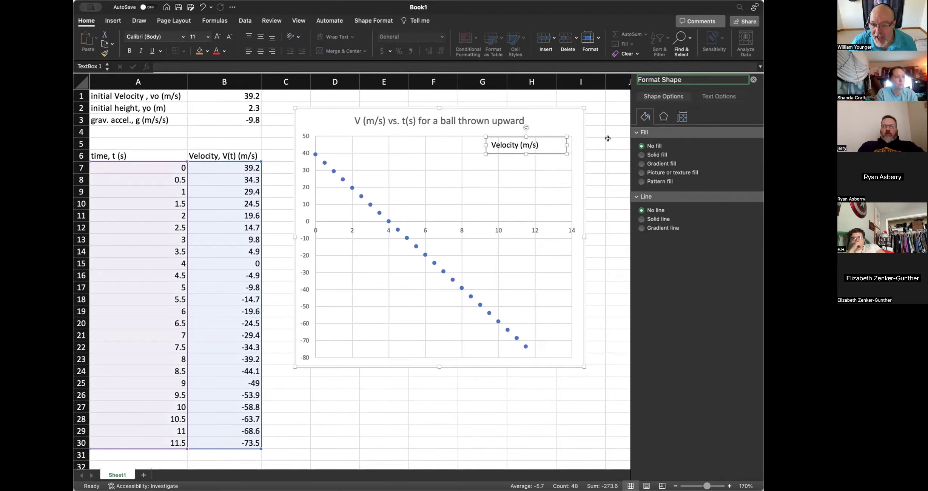
pyautogui.click(641, 219)
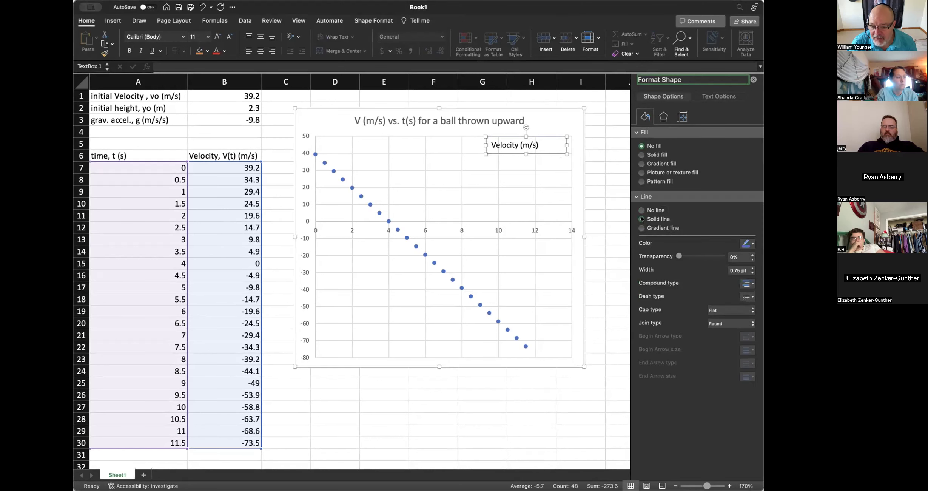
pyautogui.click(642, 210)
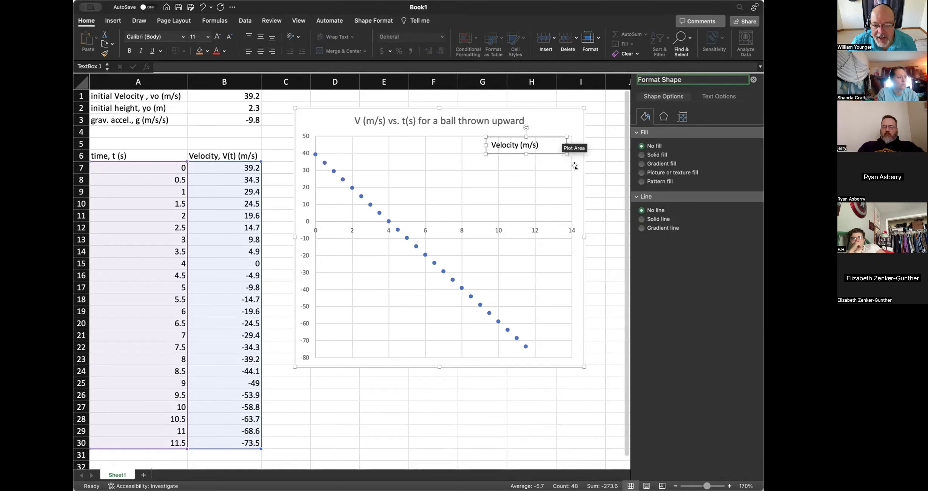
# Widen the chart by extending its right edge into column J, and move the "Velocity (m/s)" text box above the vertical axis beside the title
pyautogui.click(584, 234)
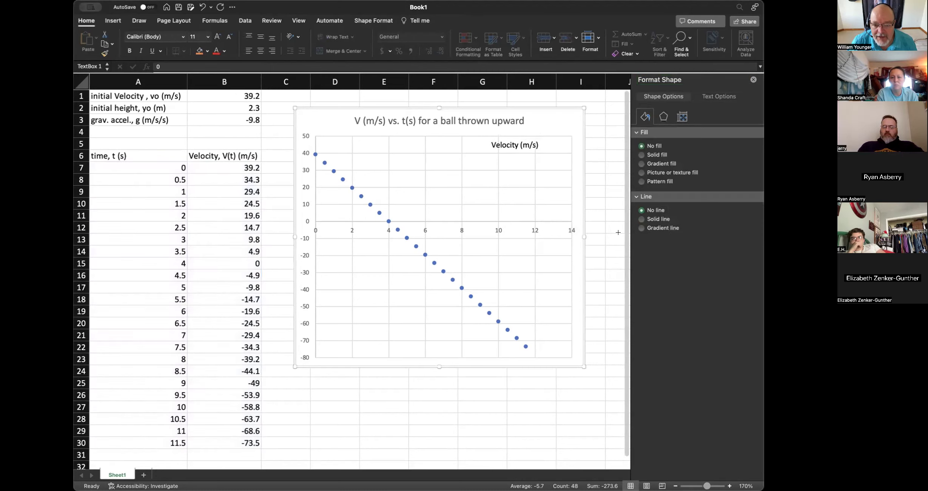
pyautogui.moveTo(618, 232); pyautogui.dragTo(619, 233)
pyautogui.click(554, 145)
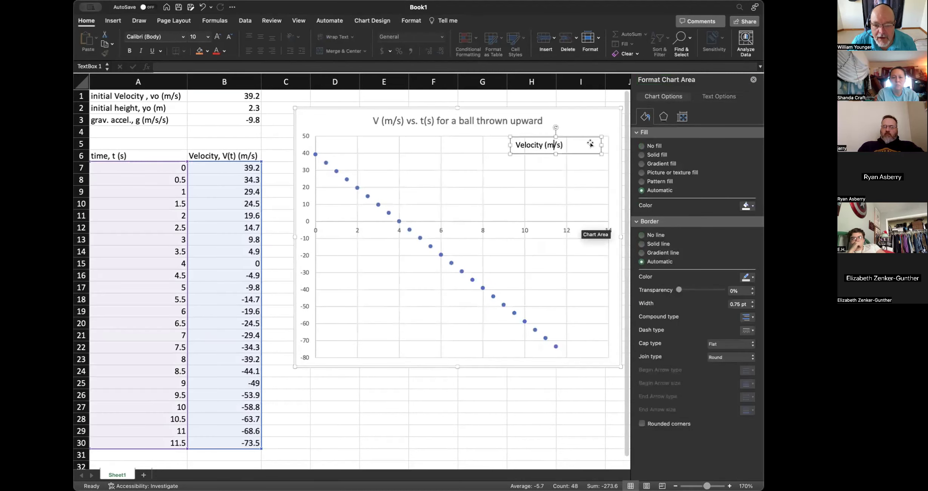
pyautogui.moveTo(602, 145); pyautogui.dragTo(378, 109)
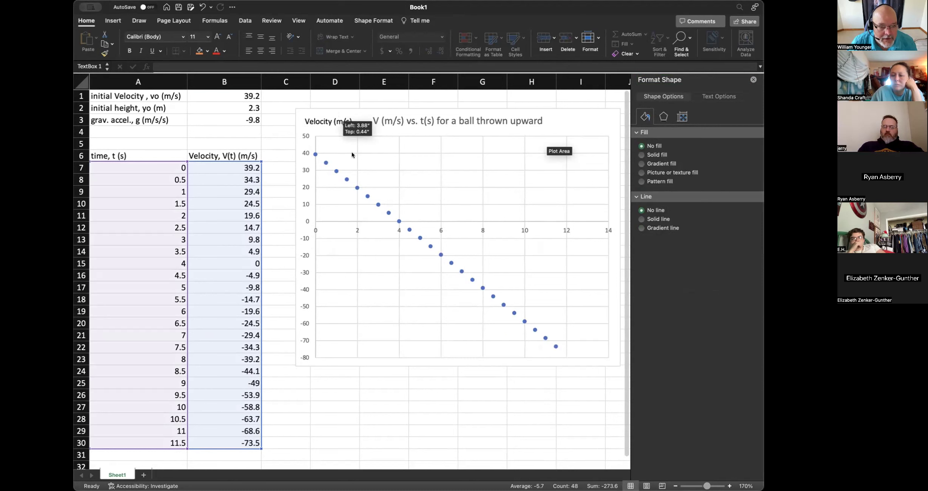
# Pull the chart's left edge in to column D for a width of about 5.69", and extend its lower edge down to row 26
pyautogui.click(316, 189)
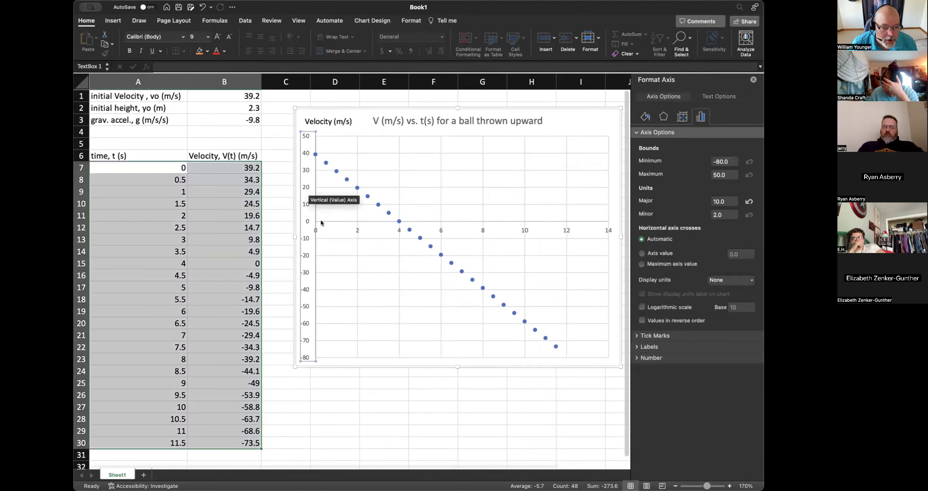
pyautogui.moveTo(295, 236); pyautogui.dragTo(234, 234)
pyautogui.moveTo(309, 205); pyautogui.dragTo(309, 206)
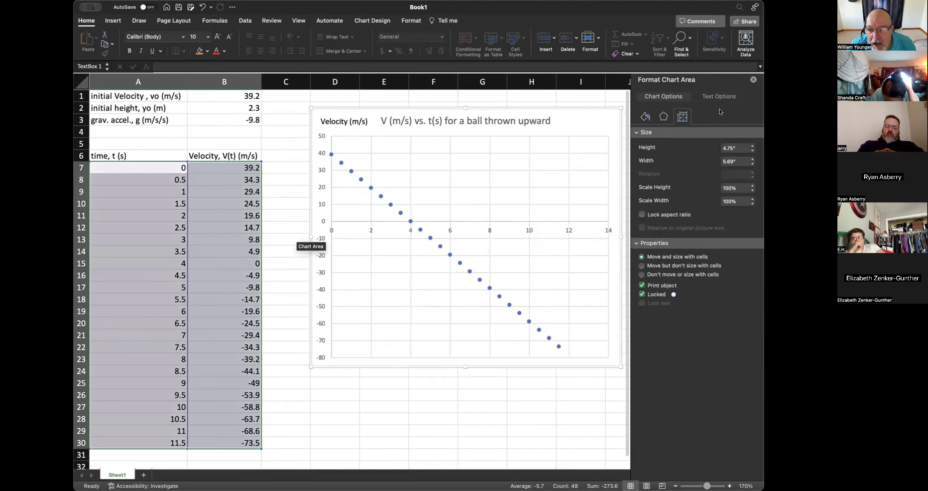
pyautogui.click(753, 79)
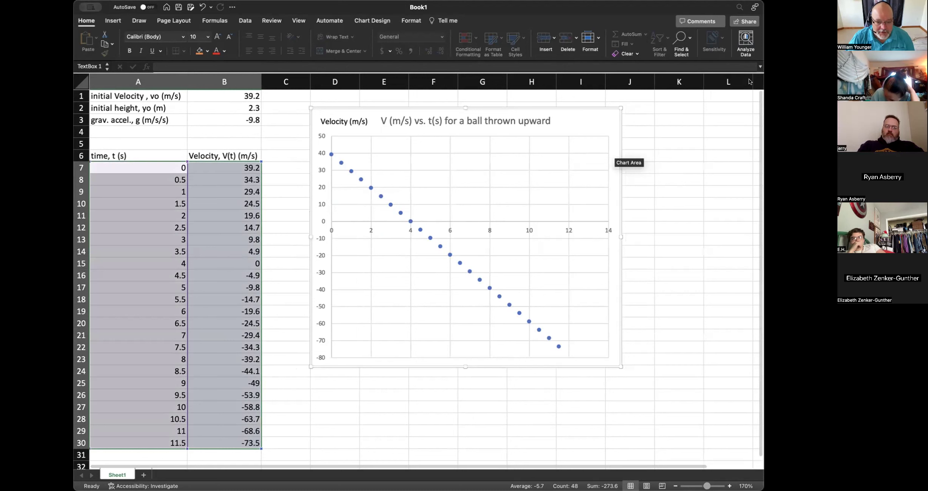
pyautogui.doubleClick(464, 358)
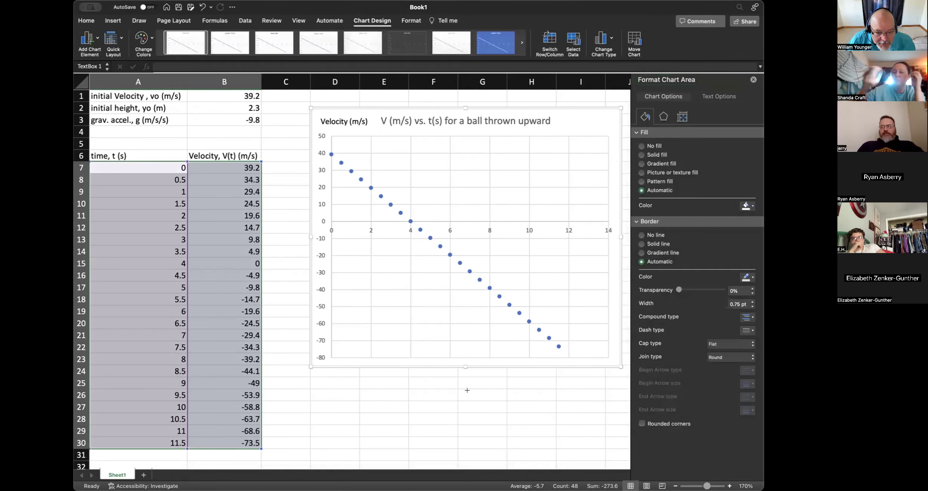
pyautogui.moveTo(467, 390); pyautogui.dragTo(466, 396)
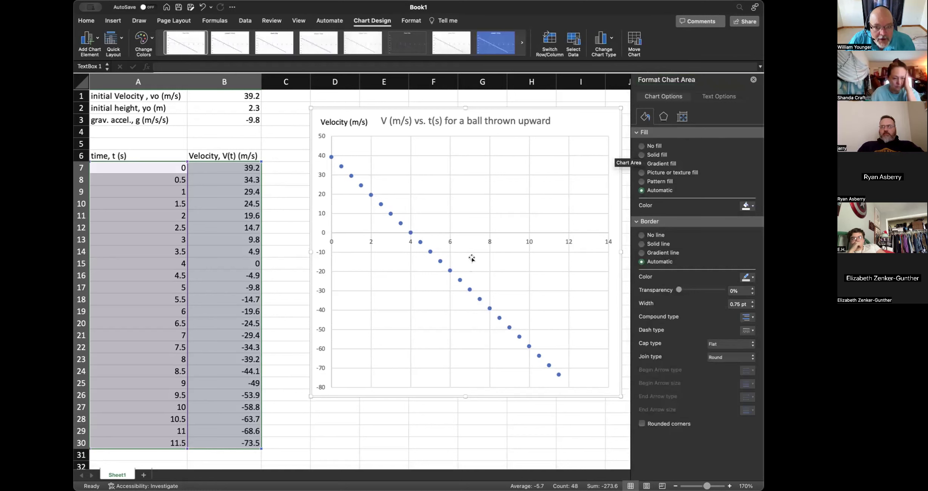
# Delete the "Velocity (m/s)" text box from the chart
pyautogui.click(355, 121)
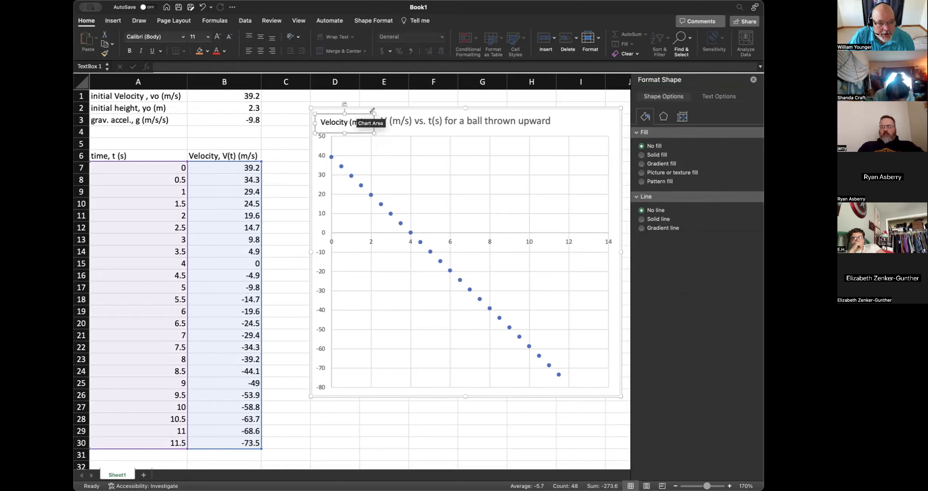
pyautogui.press('Delete')
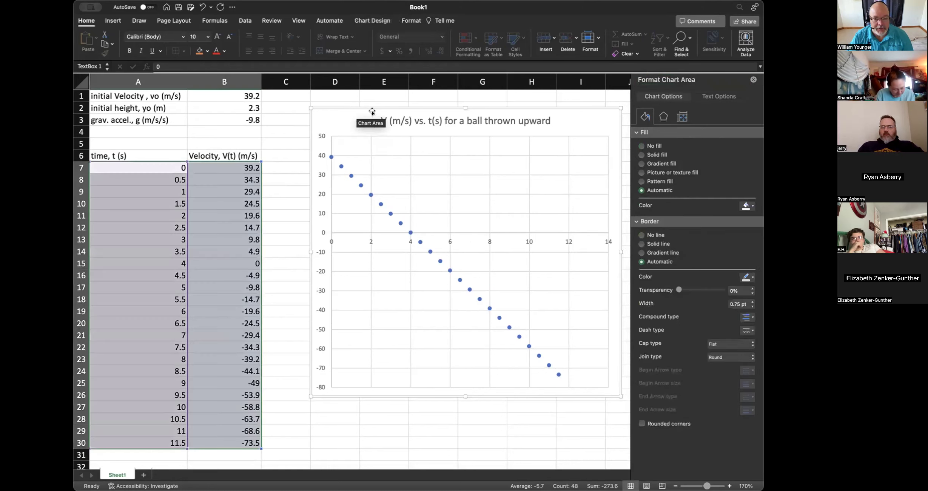
pyautogui.click(394, 271)
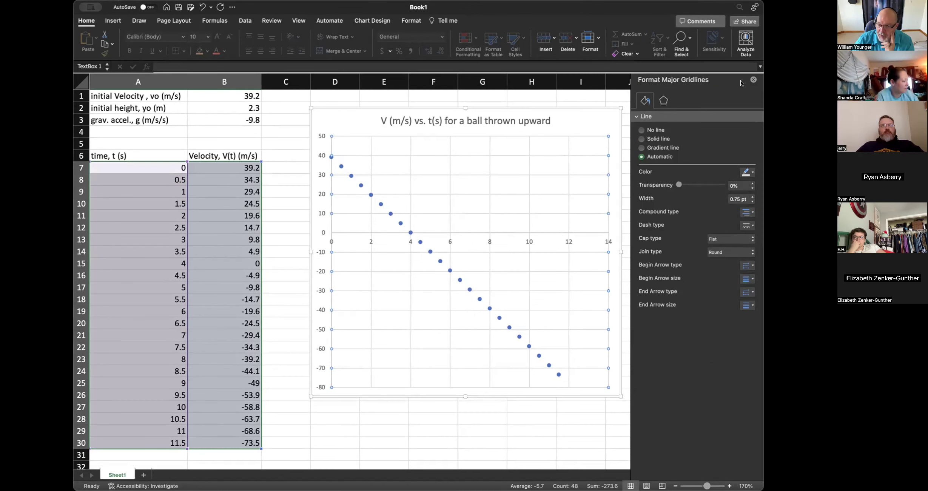
# Examine the commands offered for the chart's plot area and gridlines, along with the available data and insert tools
pyautogui.click(754, 80)
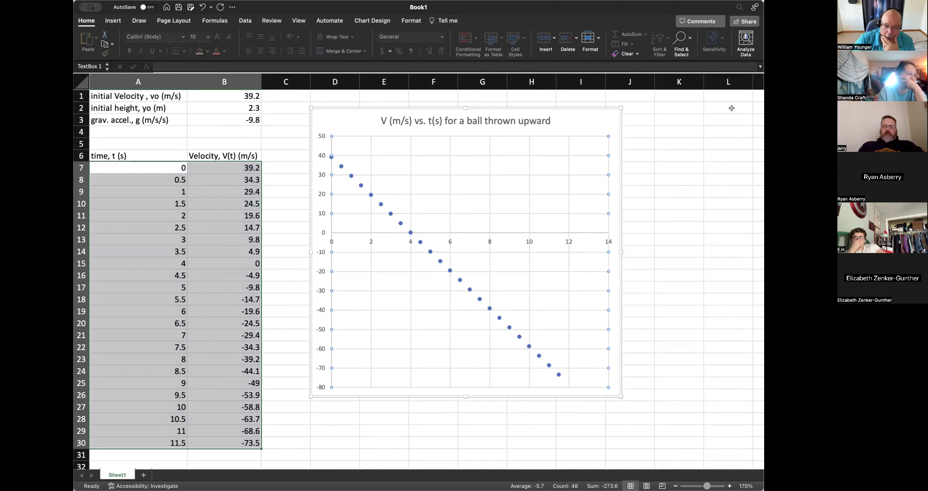
pyautogui.click(532, 223)
pyautogui.rightClick(536, 225)
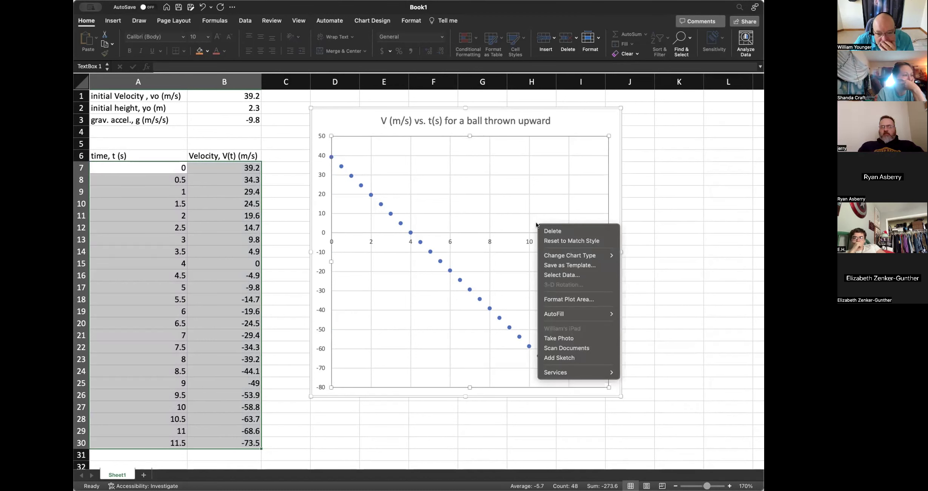
pyautogui.press('Escape')
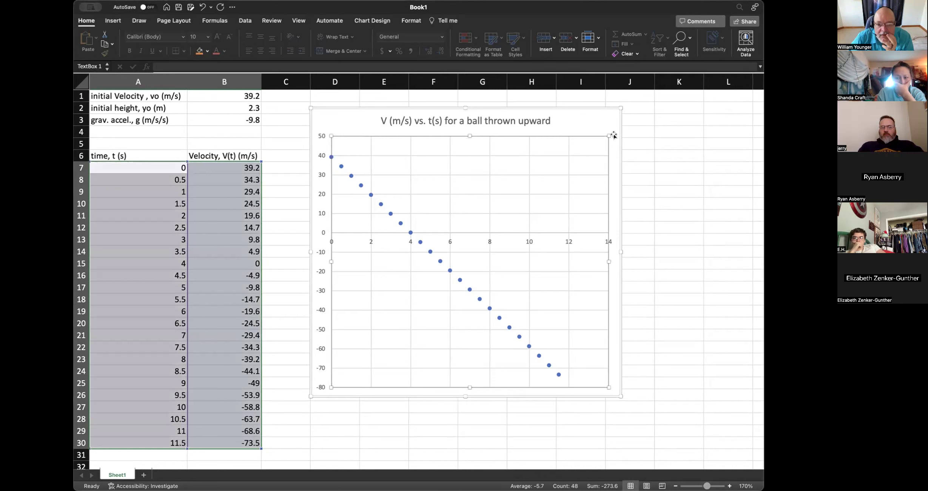
pyautogui.click(517, 115)
pyautogui.rightClick(532, 162)
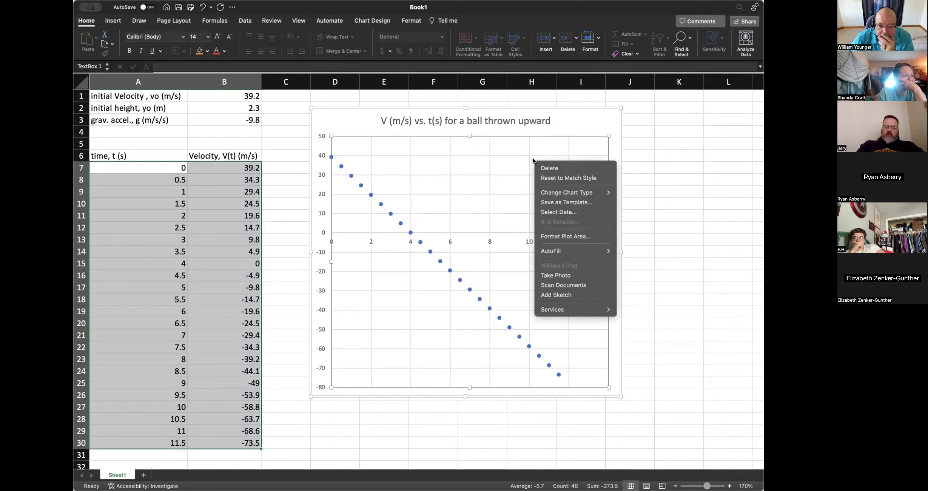
pyautogui.click(466, 161)
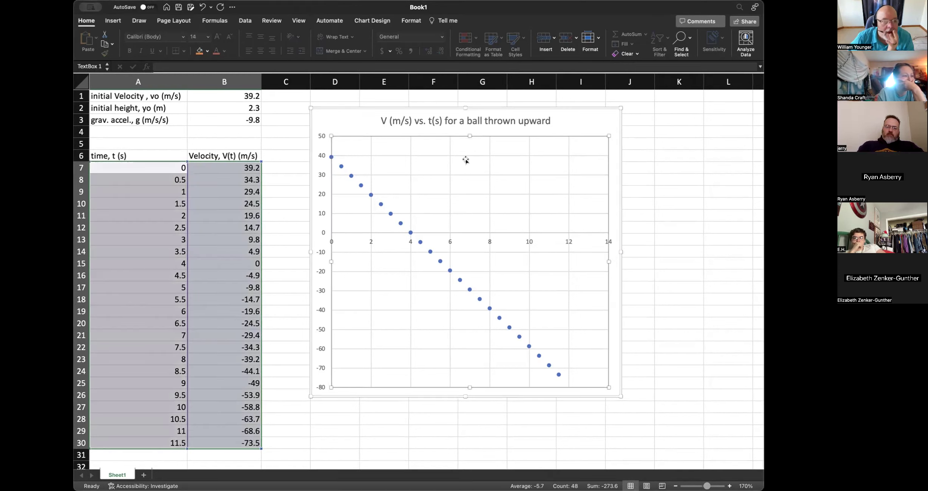
pyautogui.click(246, 21)
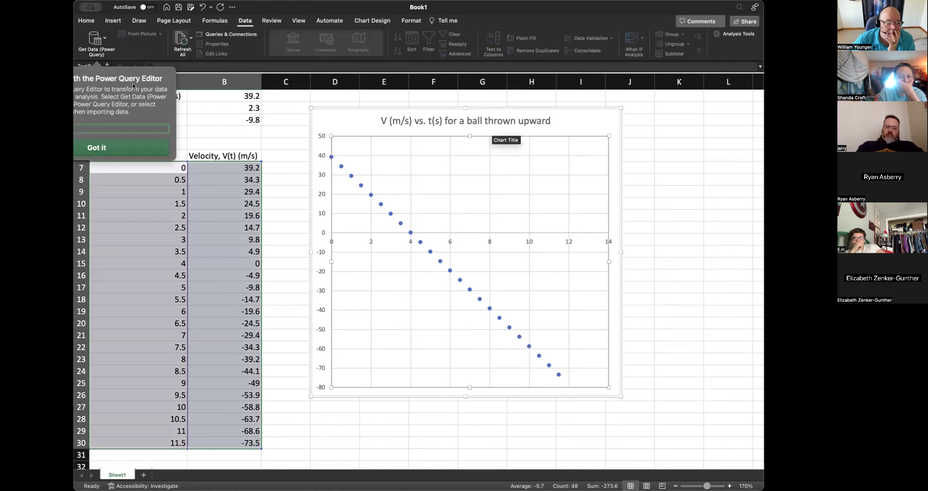
pyautogui.click(104, 147)
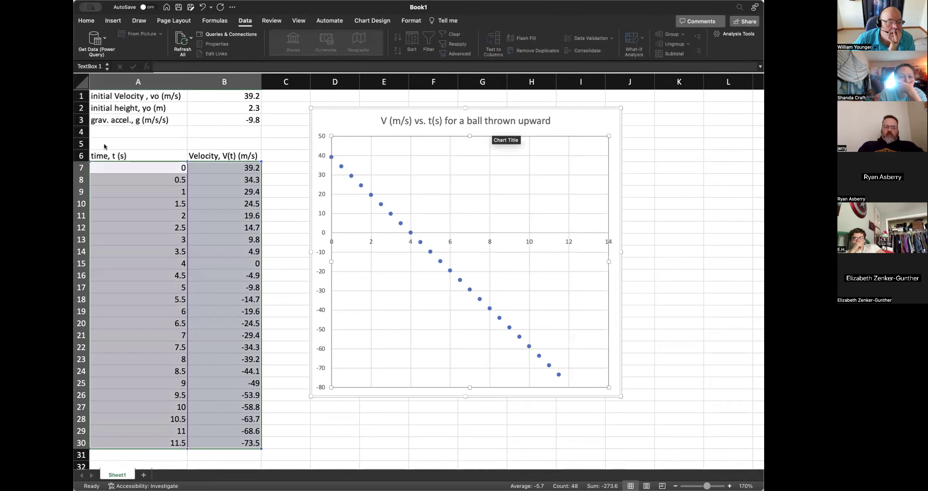
pyautogui.click(113, 20)
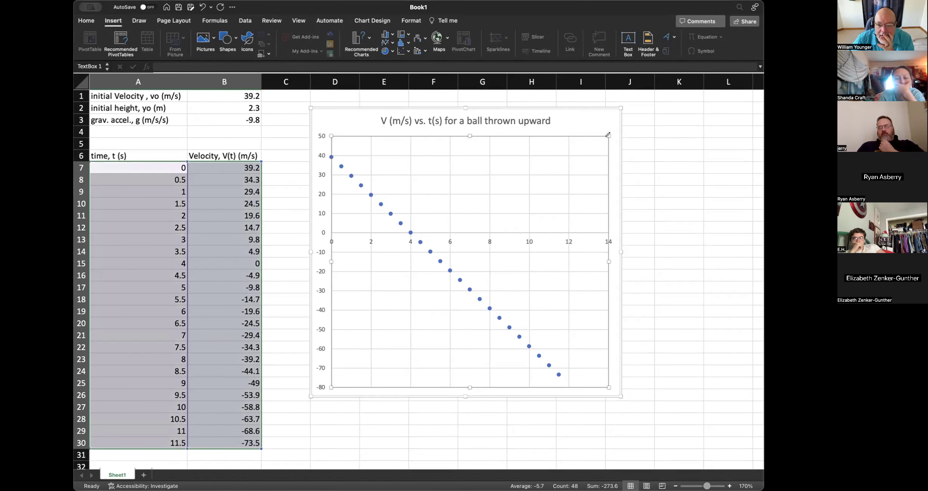
pyautogui.rightClick(608, 135)
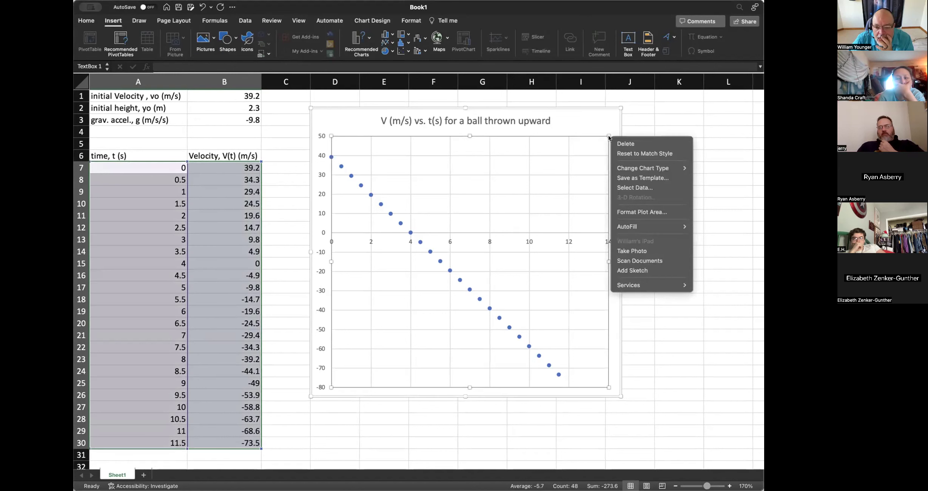
pyautogui.moveTo(622, 169)
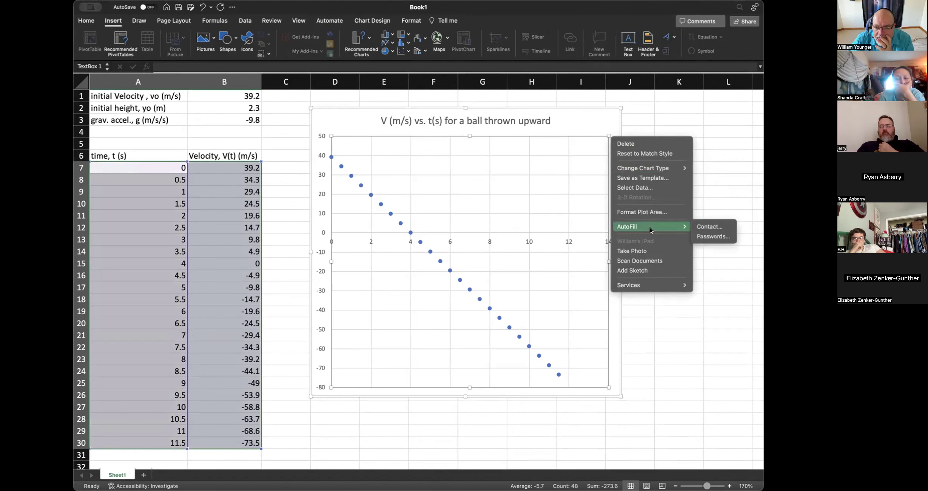
pyautogui.moveTo(670, 281)
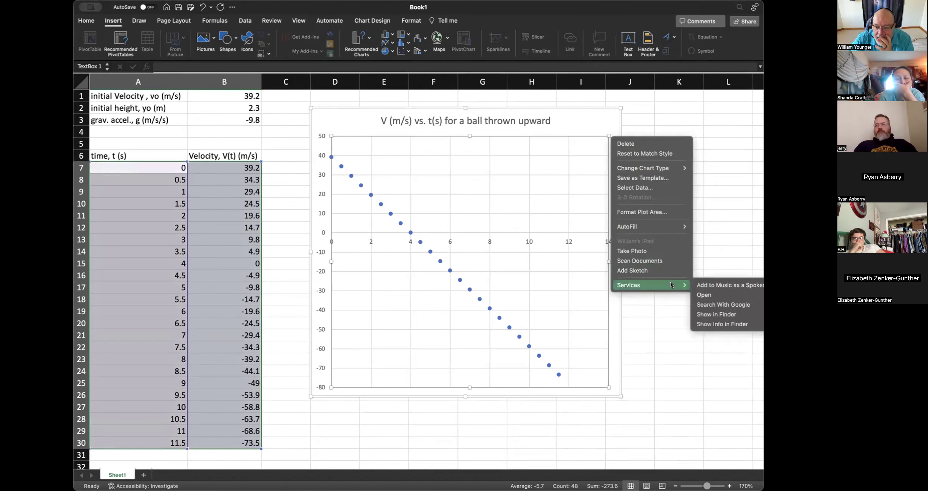
pyautogui.click(565, 128)
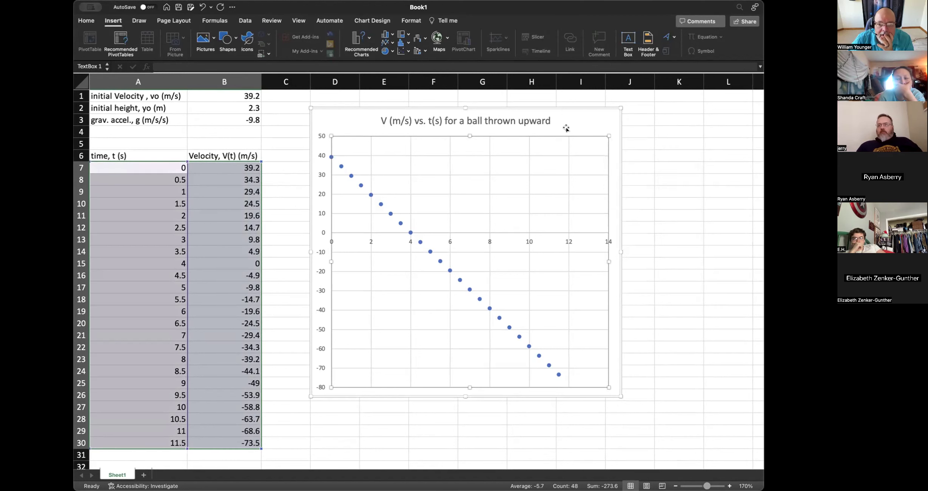
pyautogui.rightClick(526, 156)
pyautogui.click(526, 156)
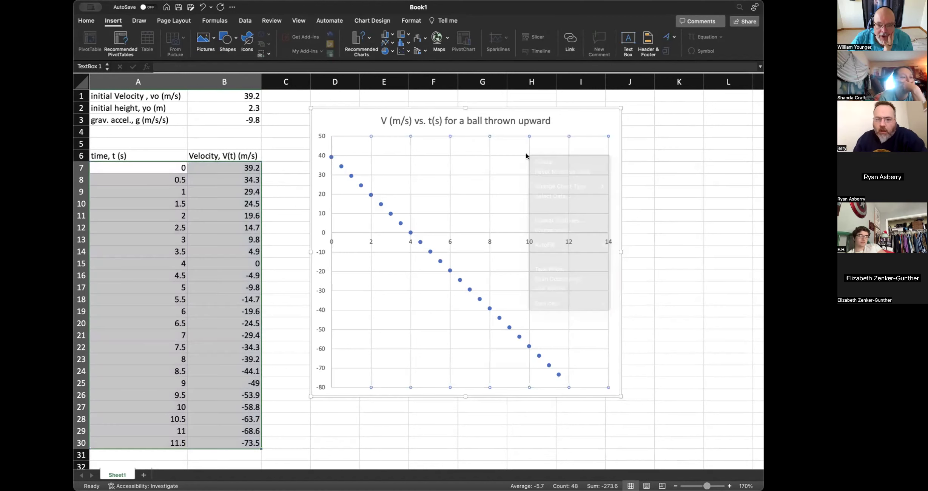
pyautogui.click(559, 122)
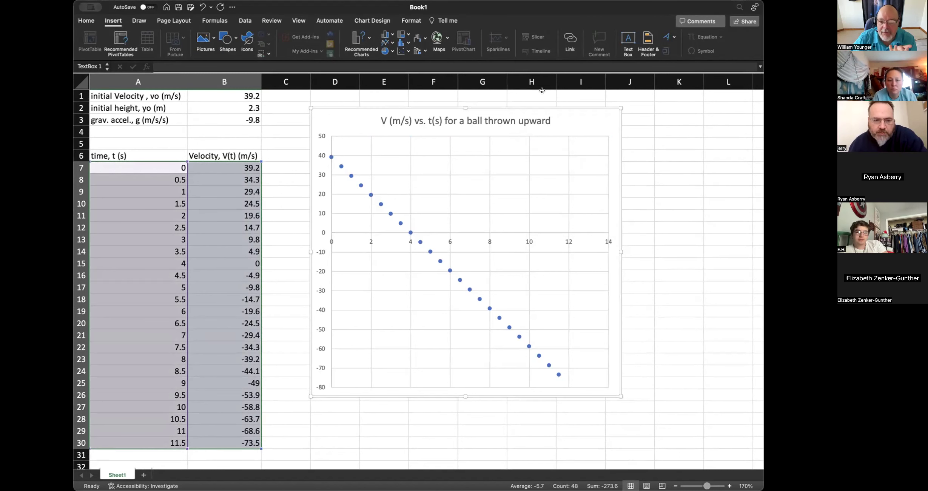
pyautogui.click(377, 122)
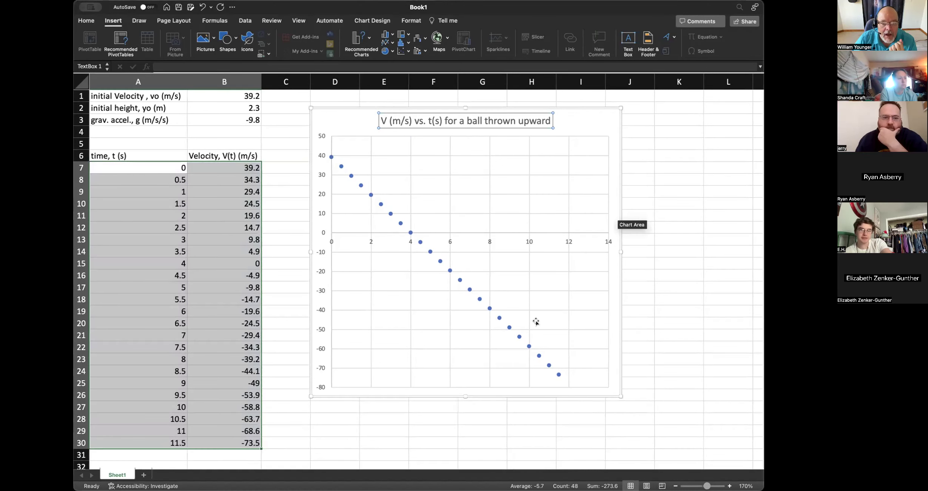
pyautogui.click(119, 164)
pyautogui.moveTo(119, 164); pyautogui.dragTo(243, 238)
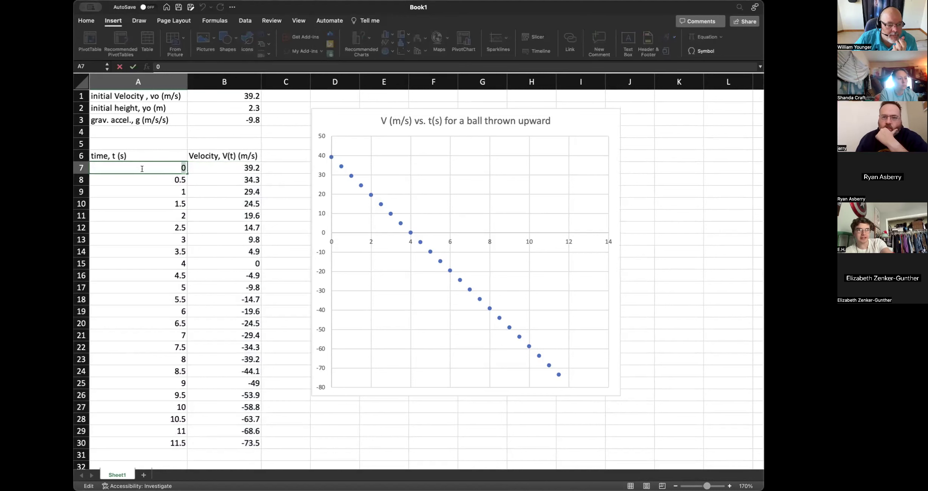
pyautogui.click(176, 202)
# Move the chart up so that its upper edge sits in row 1, and select the plotted velocity series
pyautogui.click(380, 181)
pyautogui.moveTo(380, 181); pyautogui.dragTo(331, 131)
pyautogui.click(332, 135)
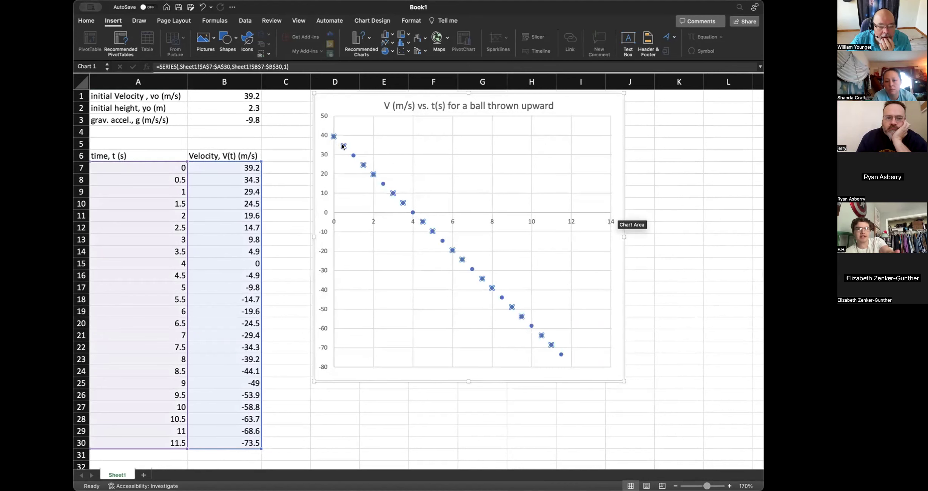
# Add a linear trendline to the velocity data points and display its equation and R-squared value on the chart
pyautogui.rightClick(342, 146)
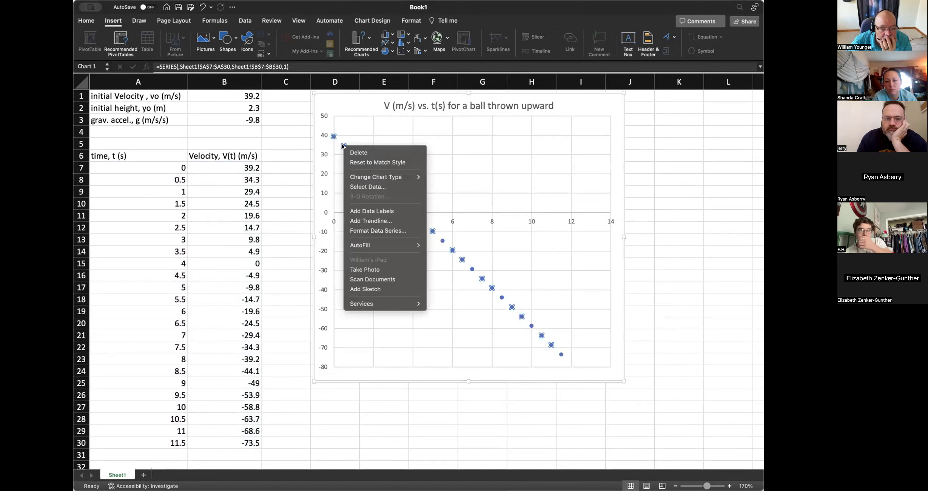
pyautogui.click(360, 221)
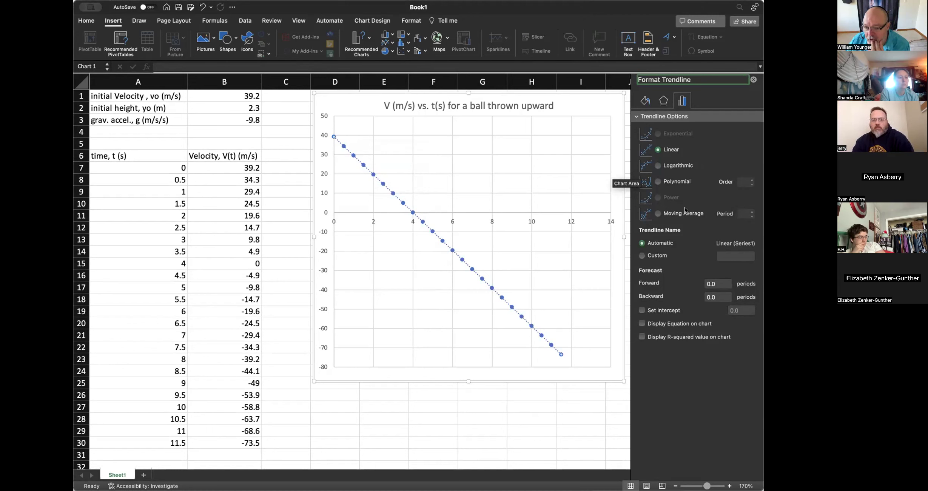
pyautogui.click(642, 309)
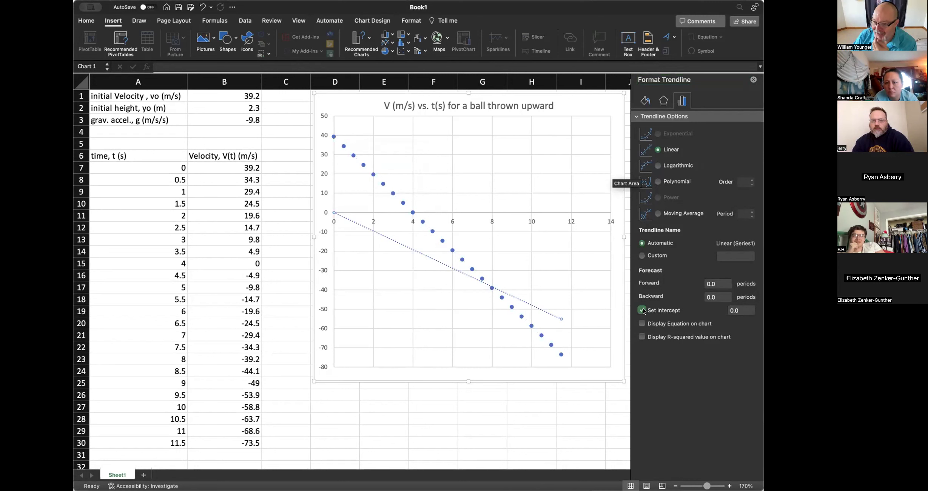
pyautogui.click(643, 310)
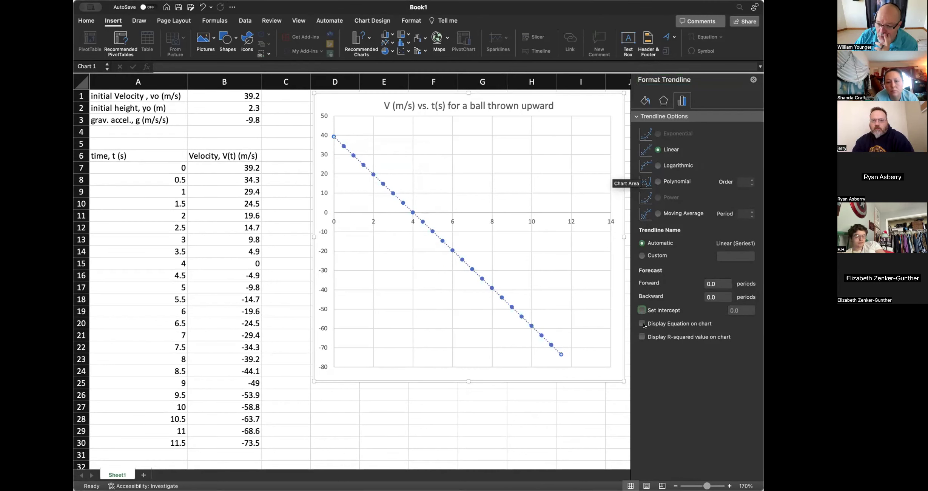
pyautogui.click(640, 321)
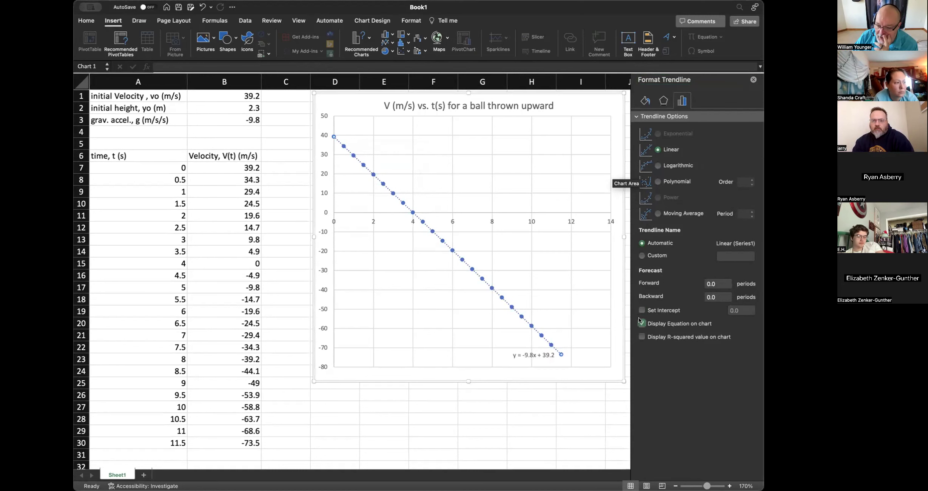
pyautogui.click(641, 337)
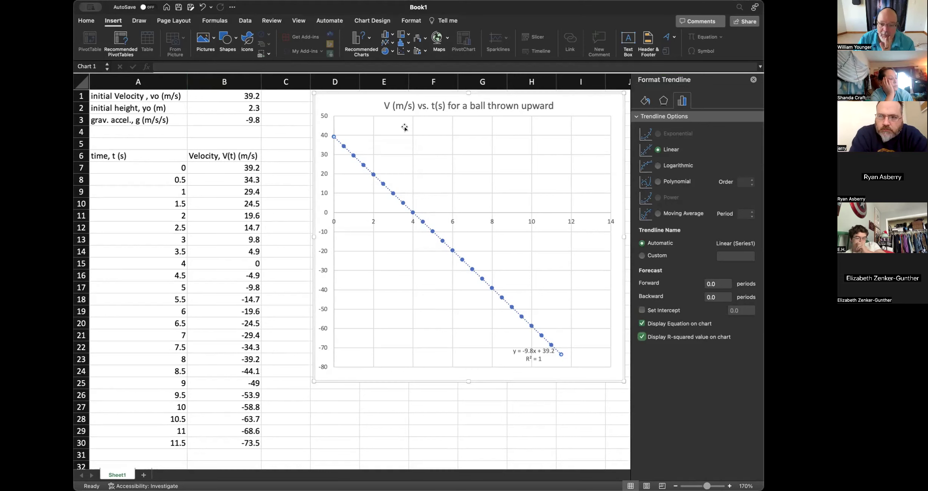
# Extend the chart's left edge into column C and pull in its lower-right corner for a size of about 4.32" by 5.6"
pyautogui.moveTo(311, 234); pyautogui.dragTo(286, 235)
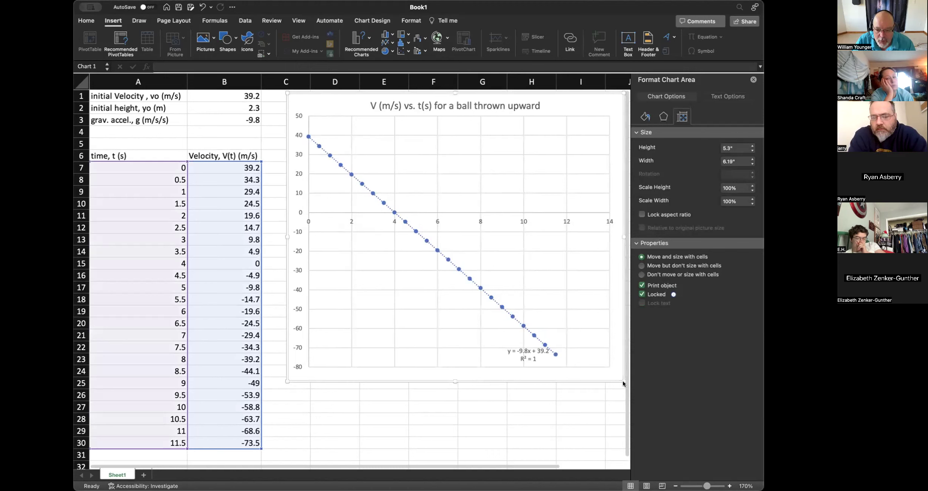
pyautogui.moveTo(623, 381); pyautogui.dragTo(587, 325)
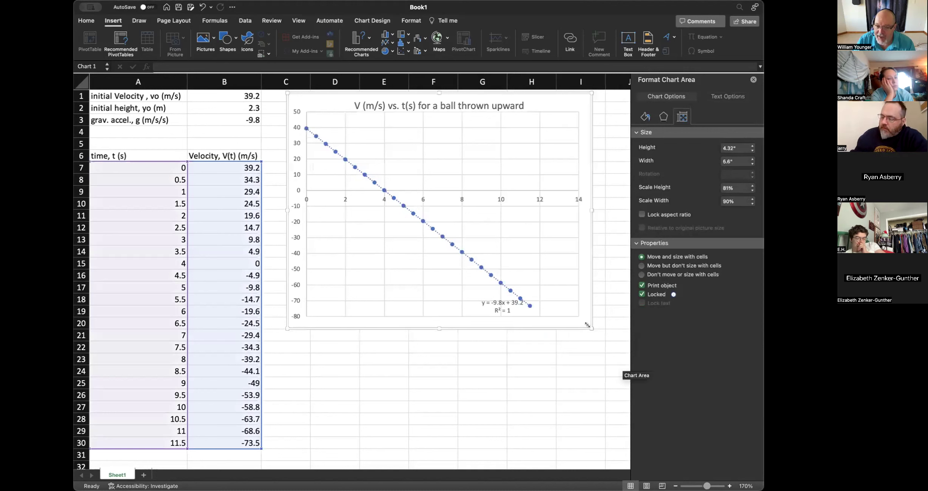
# Rewrite the trendline equation label as "v(t) = -9.8 t + 39.2" and move it to the open area above the trendline
pyautogui.click(482, 302)
pyautogui.click(486, 301)
pyautogui.write('V(t')
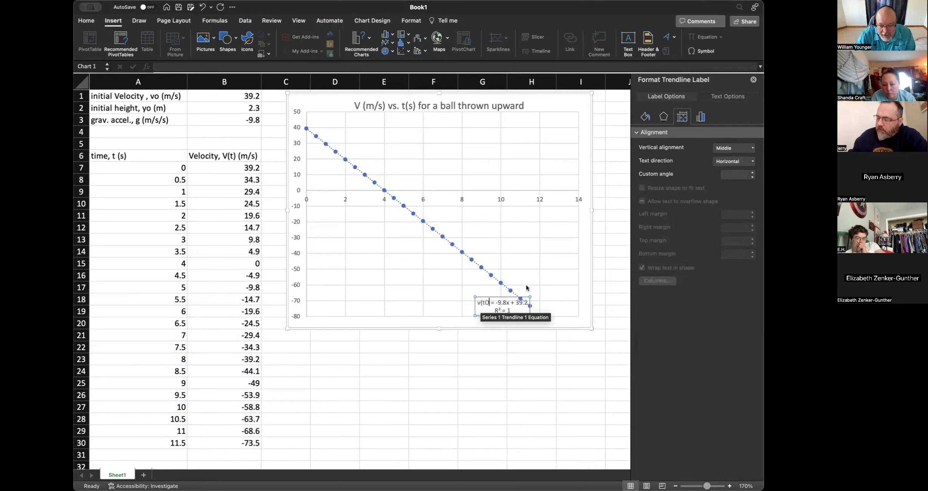
pyautogui.write(')')
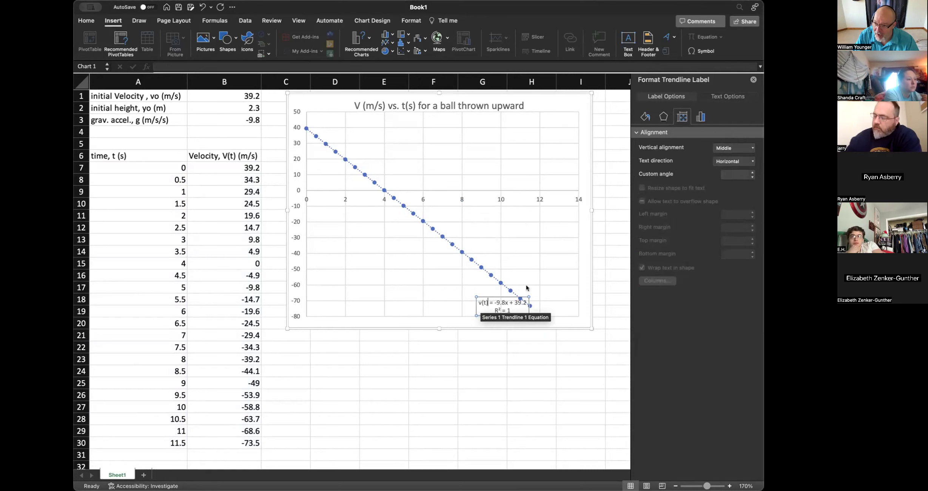
pyautogui.doubleClick(506, 301)
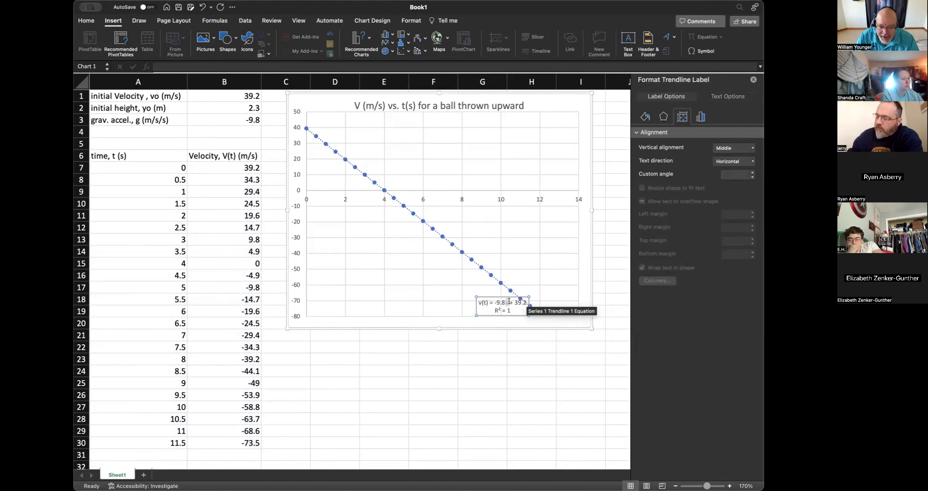
pyautogui.write('t')
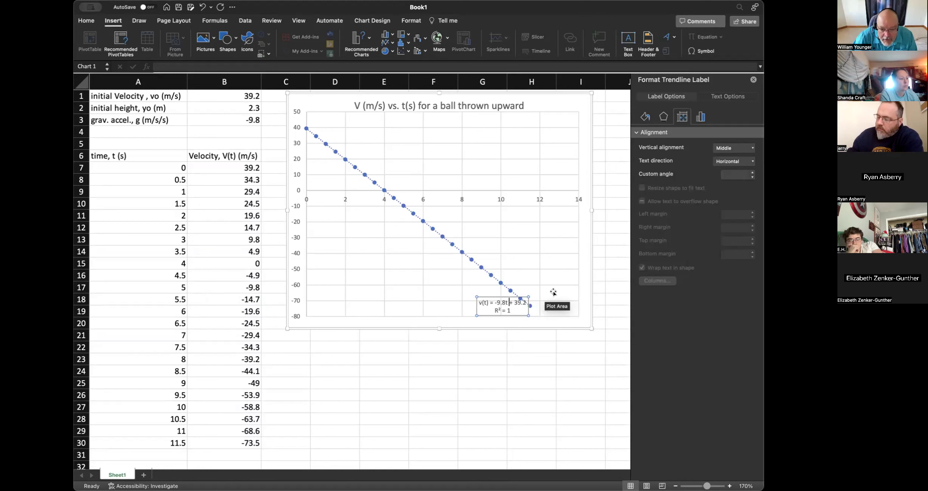
pyautogui.click(506, 301)
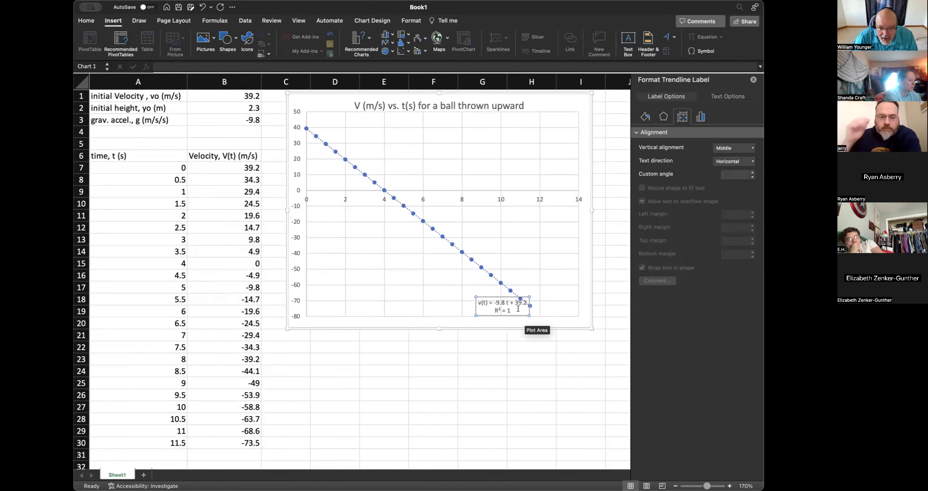
pyautogui.moveTo(523, 297); pyautogui.dragTo(514, 214)
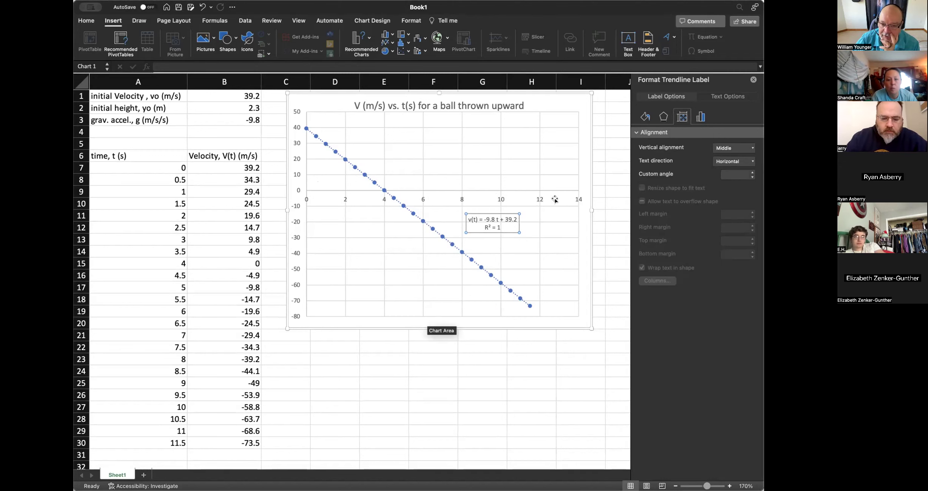
# Move the chart down so it starts at column E, row 26, and select cell C6 beside the velocity heading
pyautogui.click(533, 199)
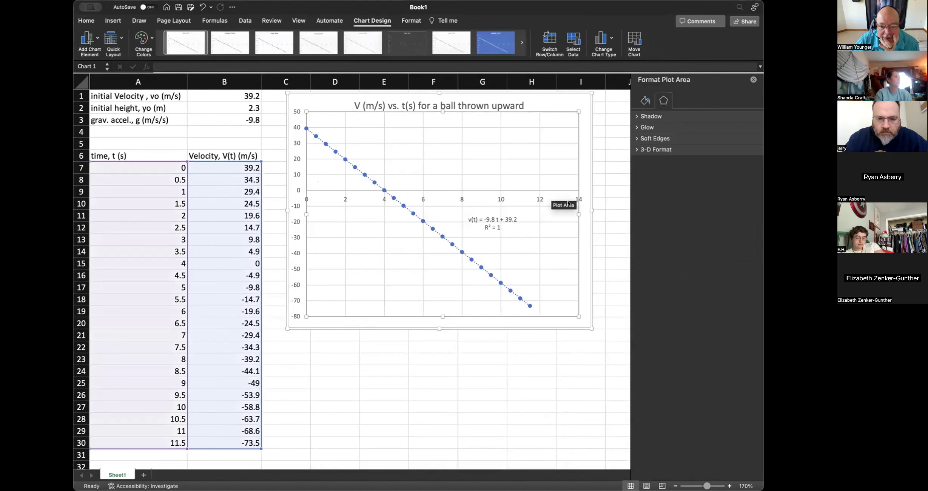
pyautogui.click(384, 190)
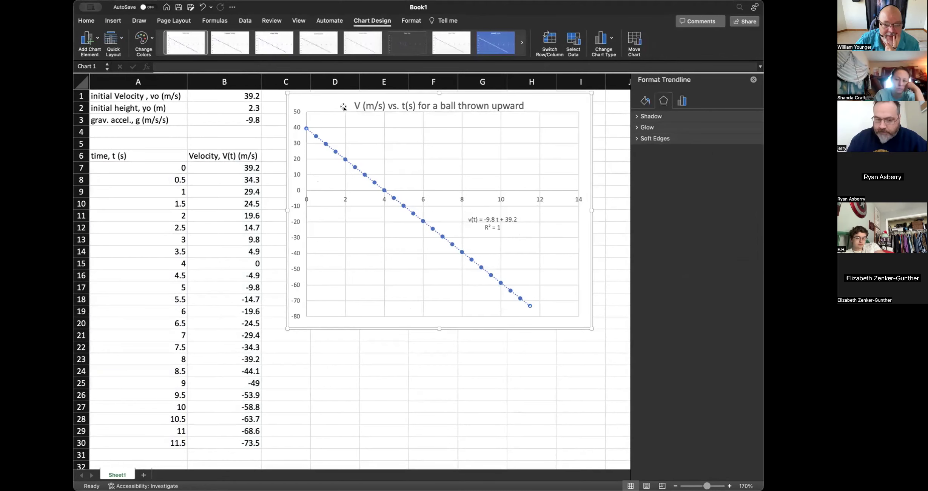
pyautogui.moveTo(328, 97); pyautogui.dragTo(400, 379)
pyautogui.click(292, 200)
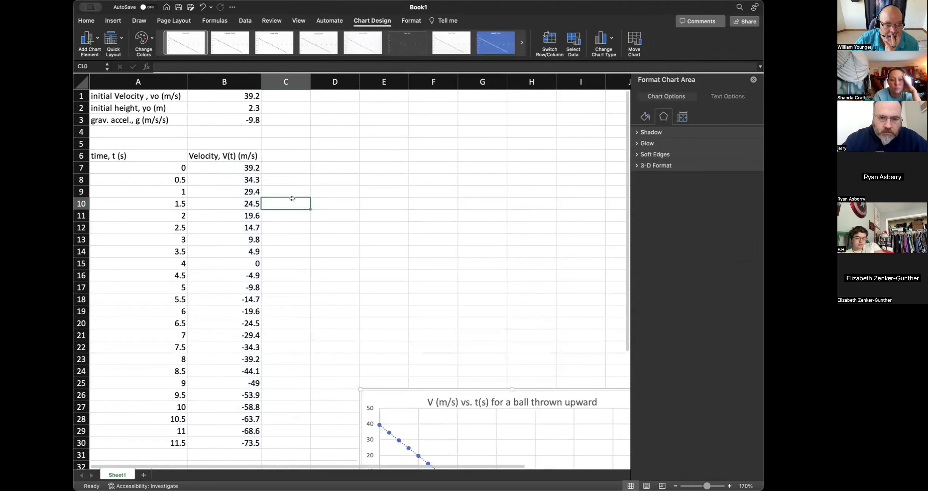
pyautogui.click(287, 151)
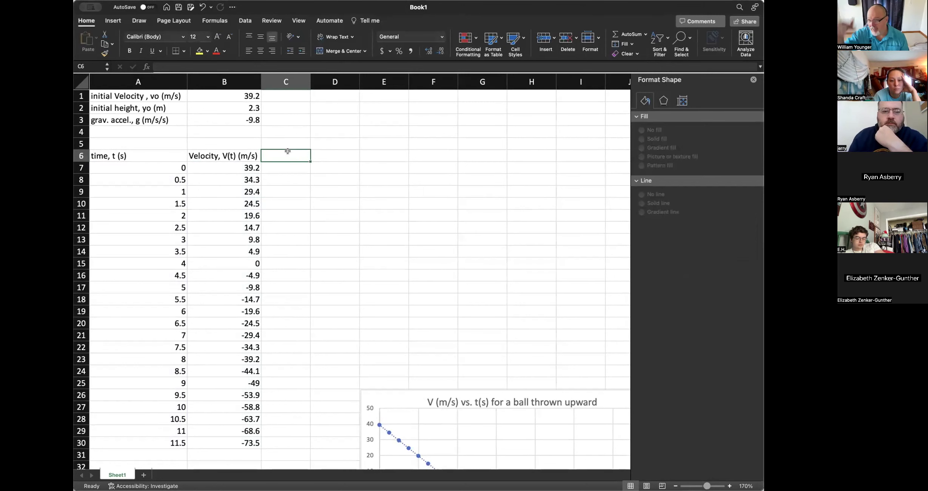
# Enter the heading "Height, y(t) (m)" in C6 and widen column C to fit it
pyautogui.write('Height')
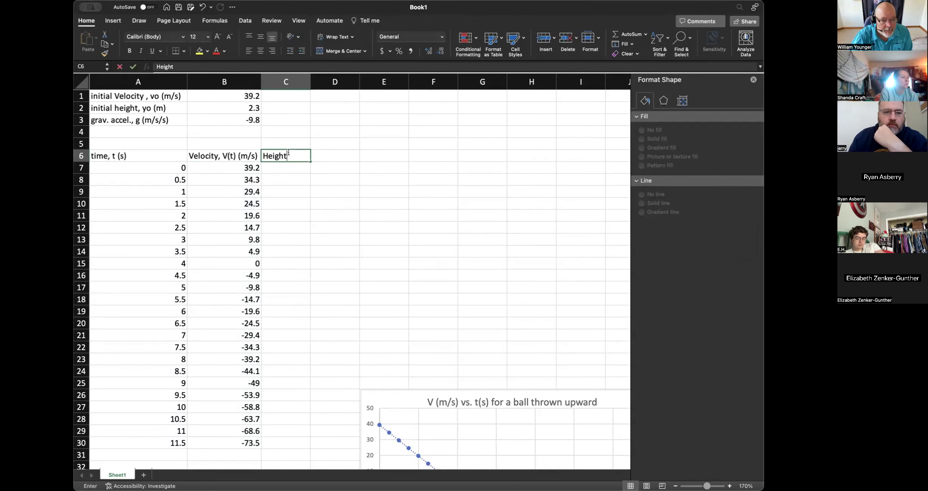
pyautogui.write(', y(t) (m)')
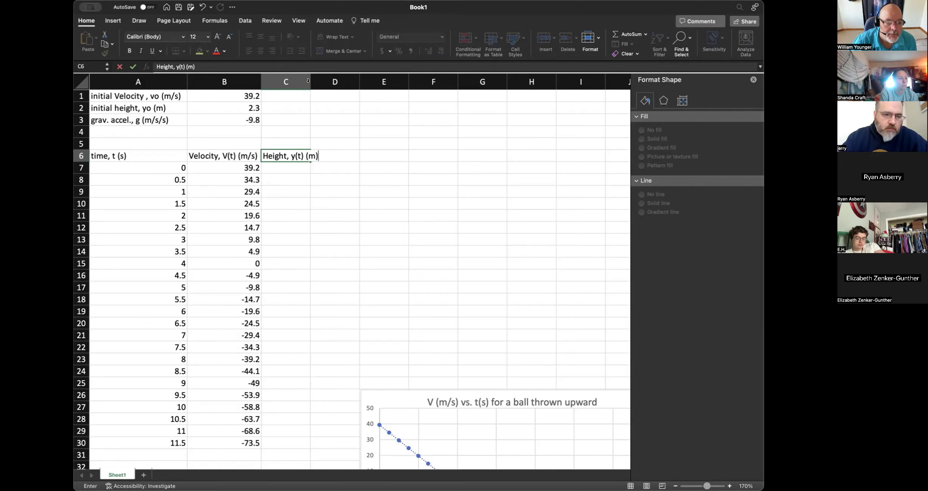
pyautogui.press('Return')
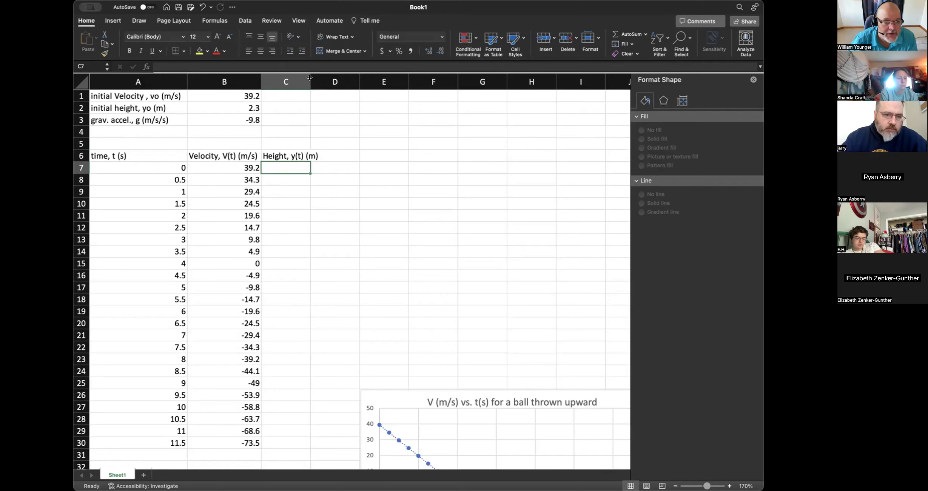
pyautogui.moveTo(309, 80)
pyautogui.mouseDown()
pyautogui.moveTo(325, 78)
pyautogui.moveTo(315, 79)
pyautogui.mouseUp()
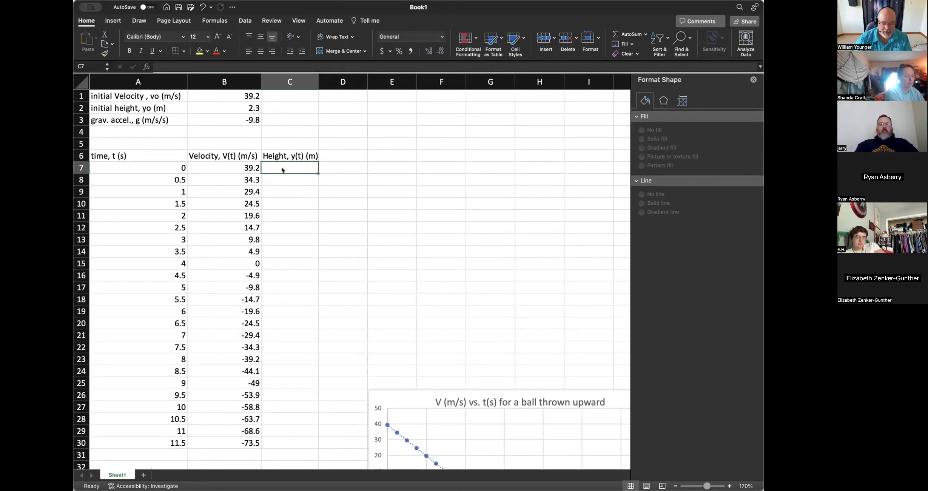
# Begin the height formula in C7 with =0.5*b$1*(A7)^2+, referring to the first time value
pyautogui.write('=')
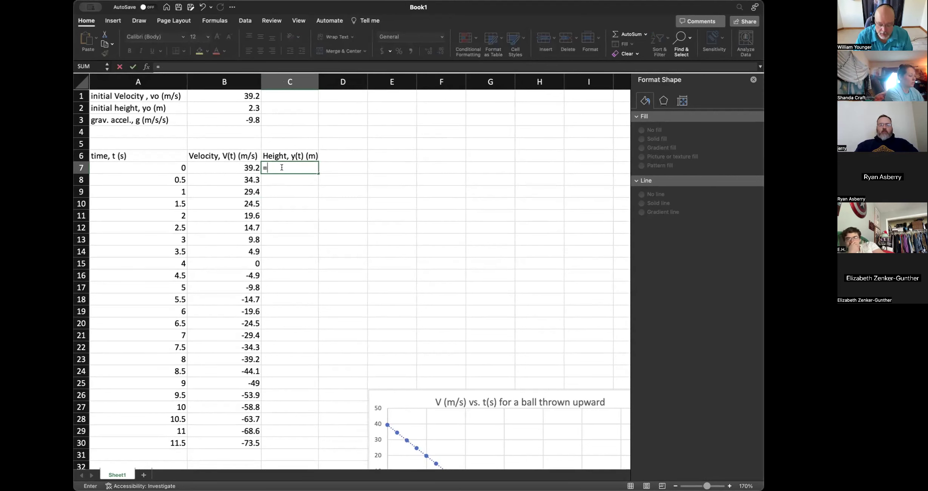
pyautogui.write('0.5')
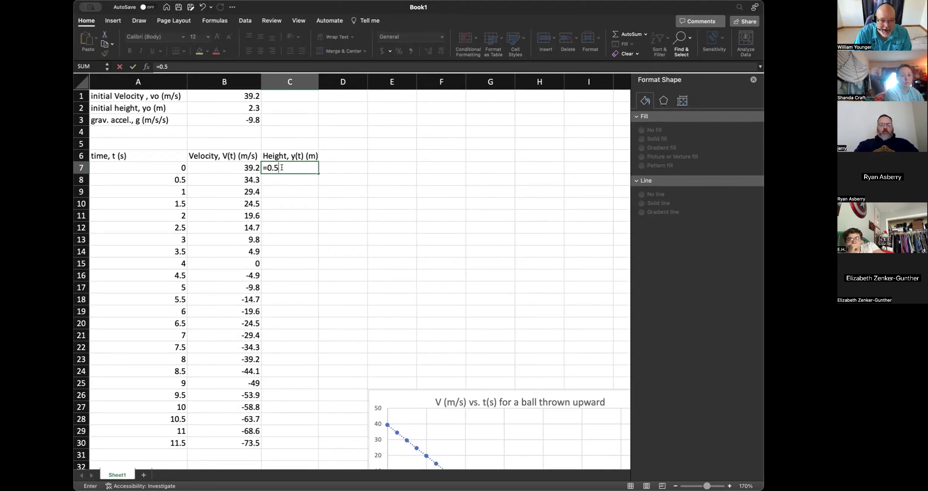
pyautogui.write('*')
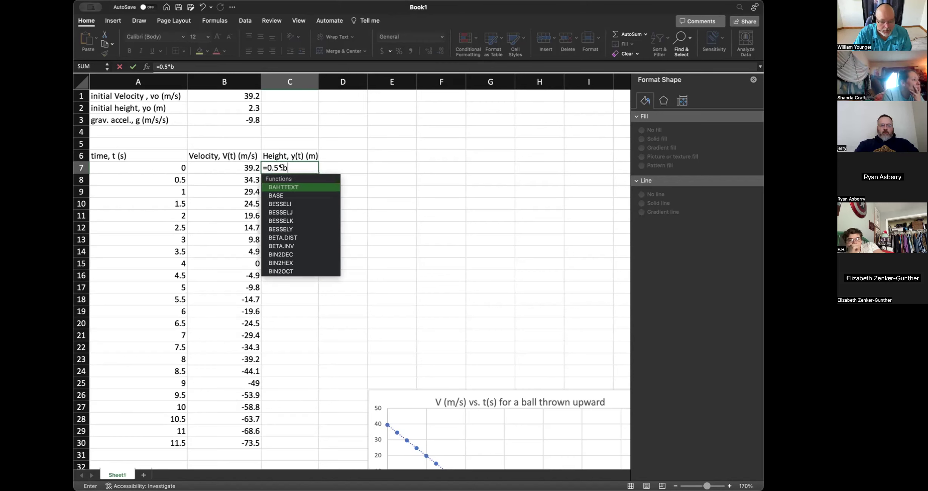
pyautogui.write('$')
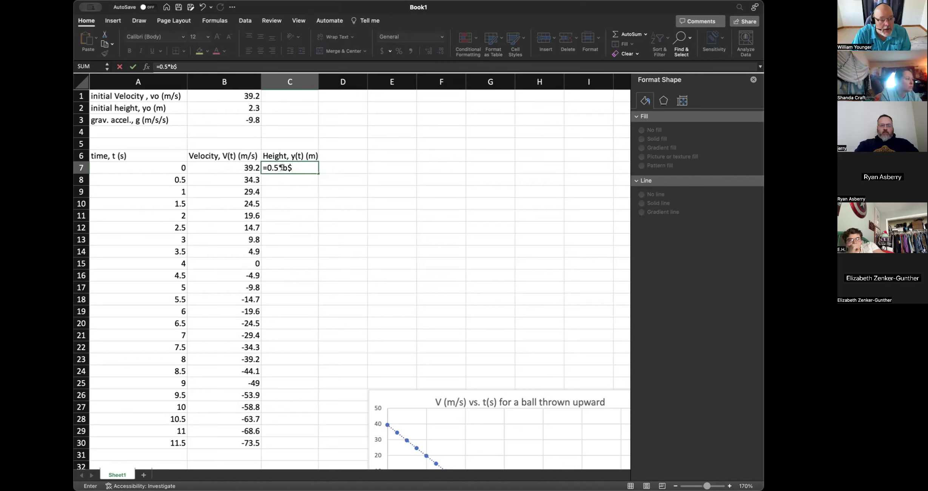
pyautogui.write('1')
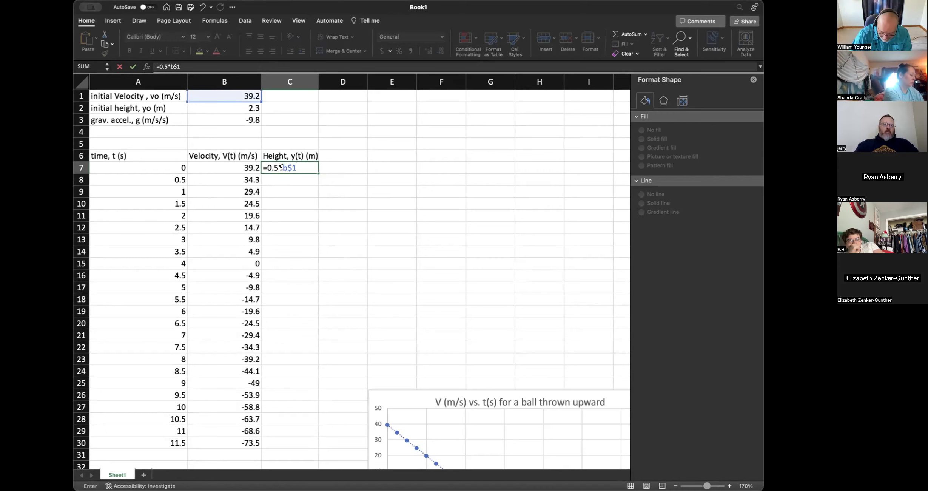
pyautogui.write('*')
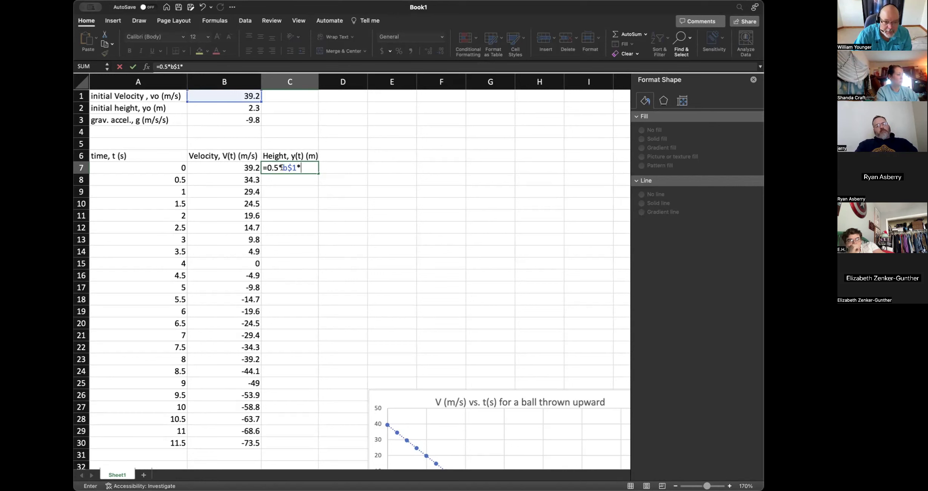
pyautogui.write('(')
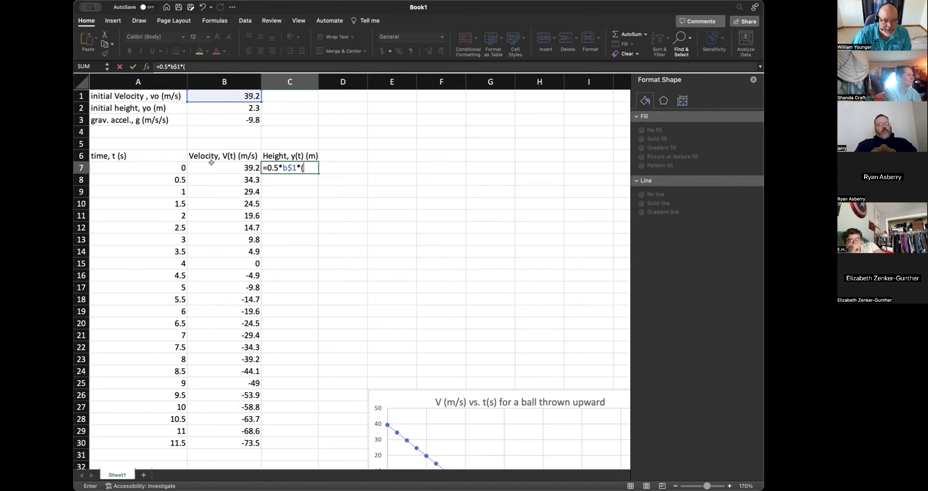
pyautogui.click(180, 167)
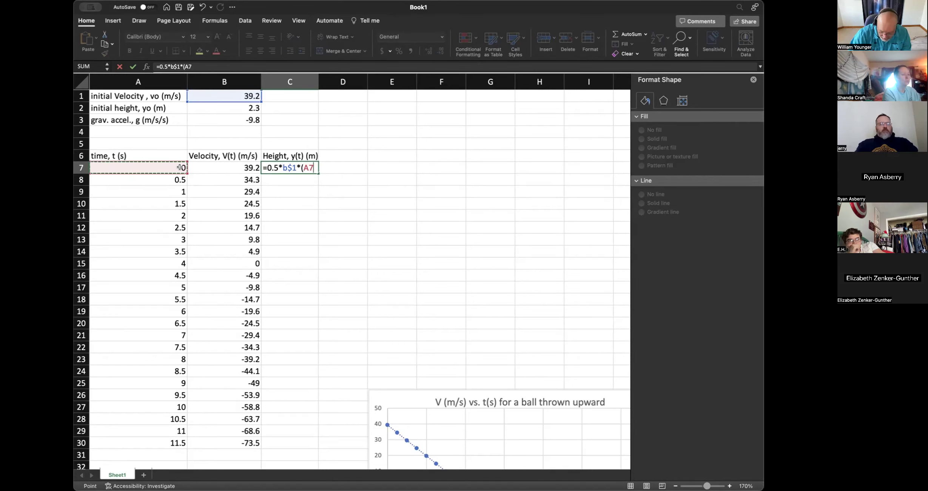
pyautogui.write(')^')
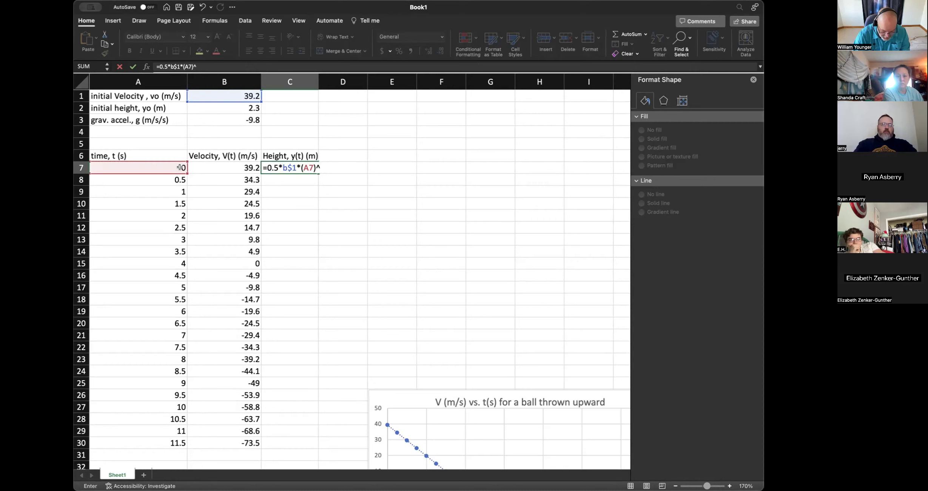
pyautogui.write('2')
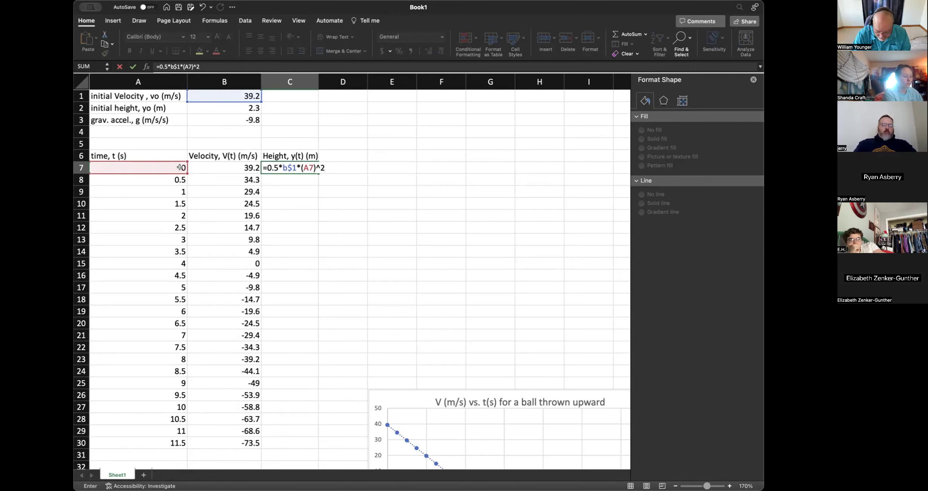
pyautogui.write('+')
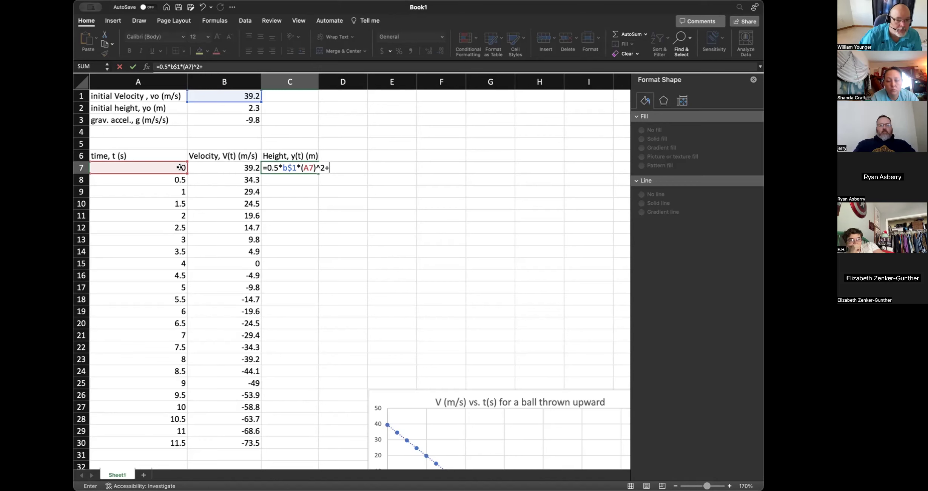
# Replace the b$1 reference in C7's formula with $3 and accept the suggested correction to =0.5*3*(A7)^2
pyautogui.click(288, 168)
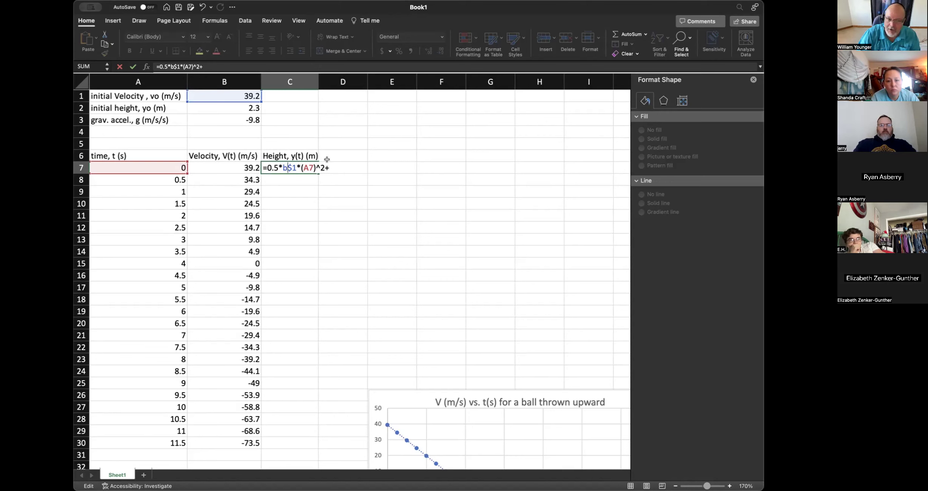
pyautogui.press('BackSpace')
pyautogui.write('a')
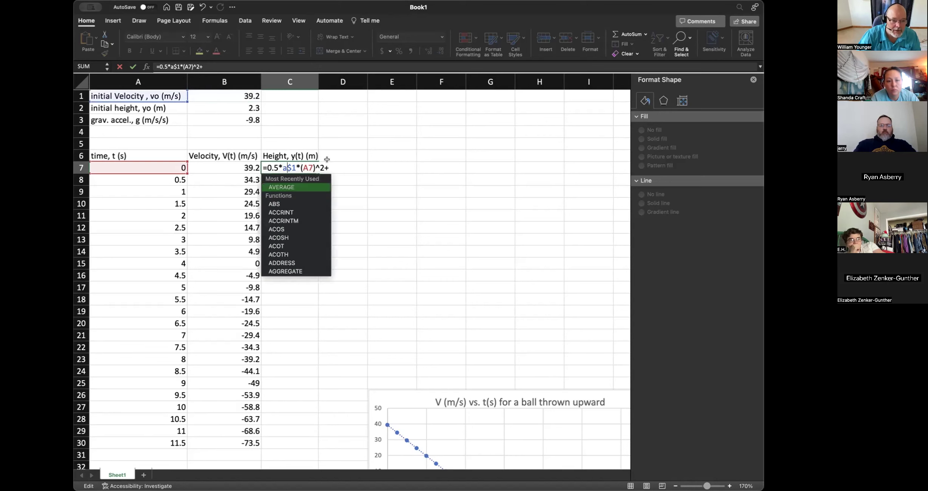
pyautogui.press('BackSpace')
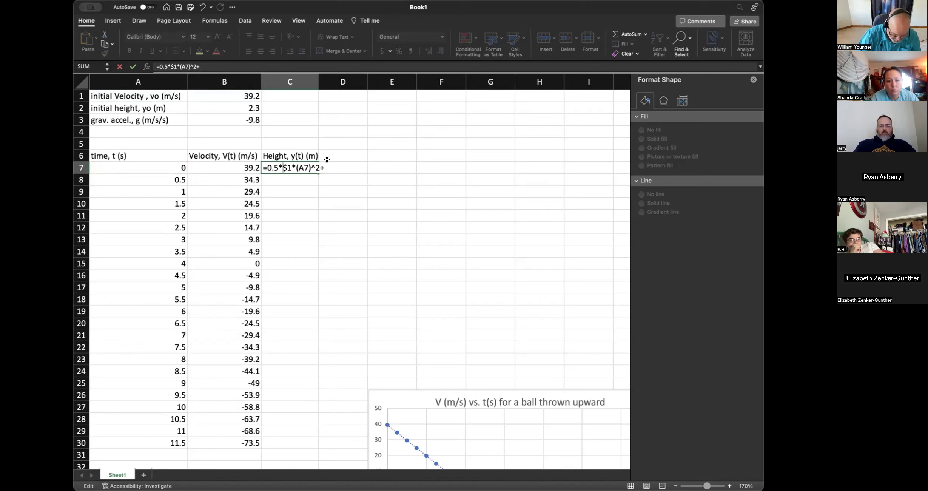
pyautogui.write('c')
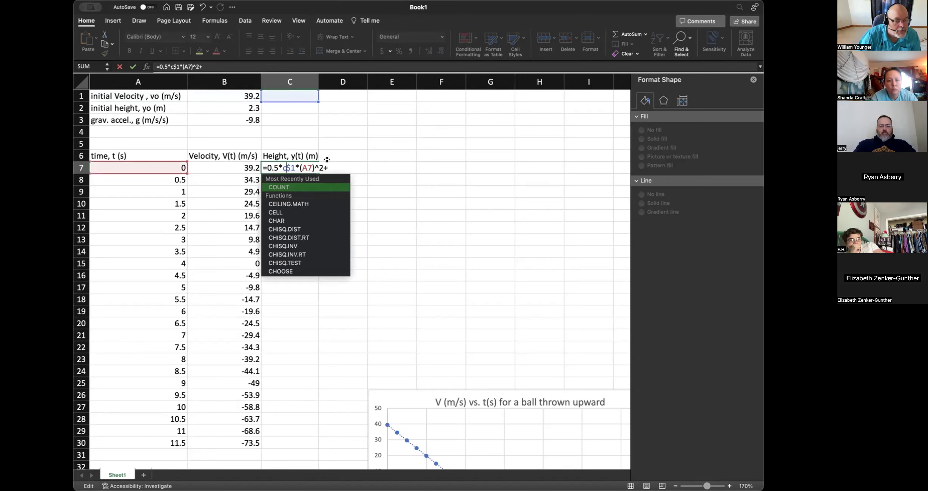
pyautogui.press('BackSpace')
pyautogui.press('Right')
pyautogui.press('Right')
pyautogui.write('\\')
pyautogui.press('BackSpace')
pyautogui.press('BackSpace')
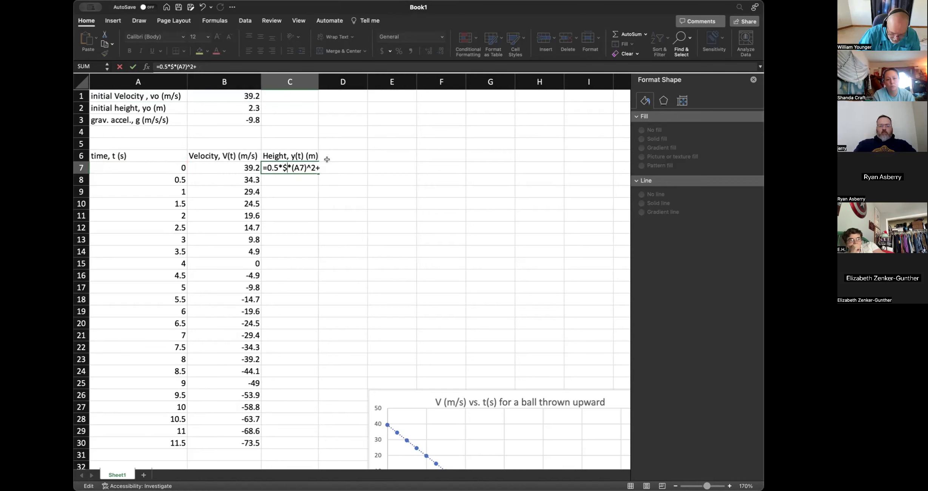
pyautogui.write('3')
pyautogui.press('Return')
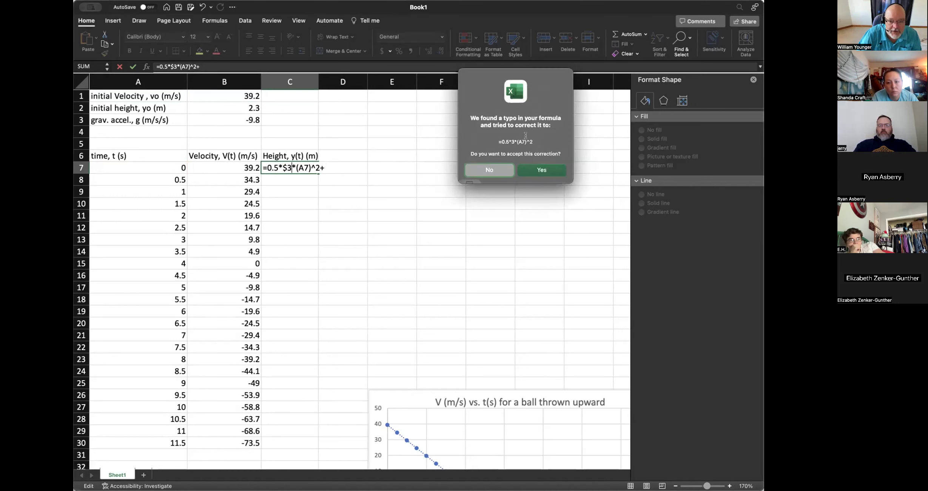
pyautogui.click(537, 168)
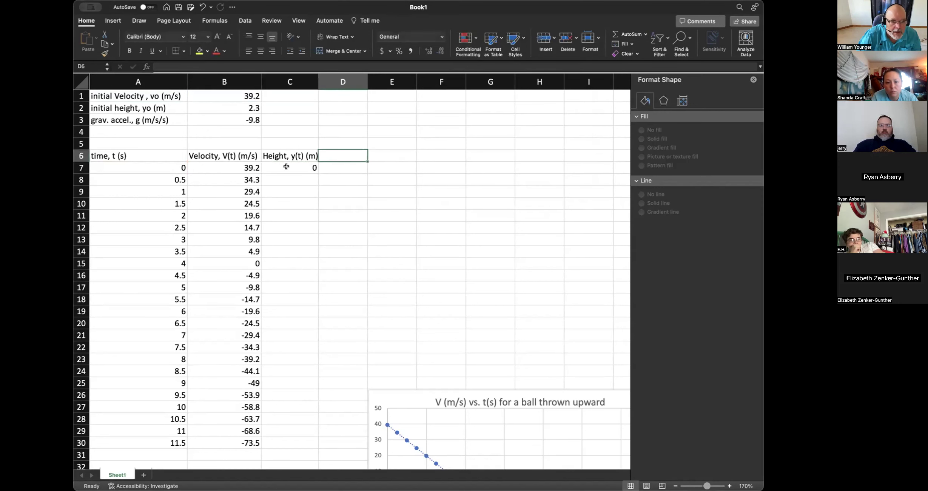
# Complete C7's height formula as =0.5*B$3*(A7)^2+$B$1*A7+B$2 and fill it down through C30
pyautogui.click(168, 66)
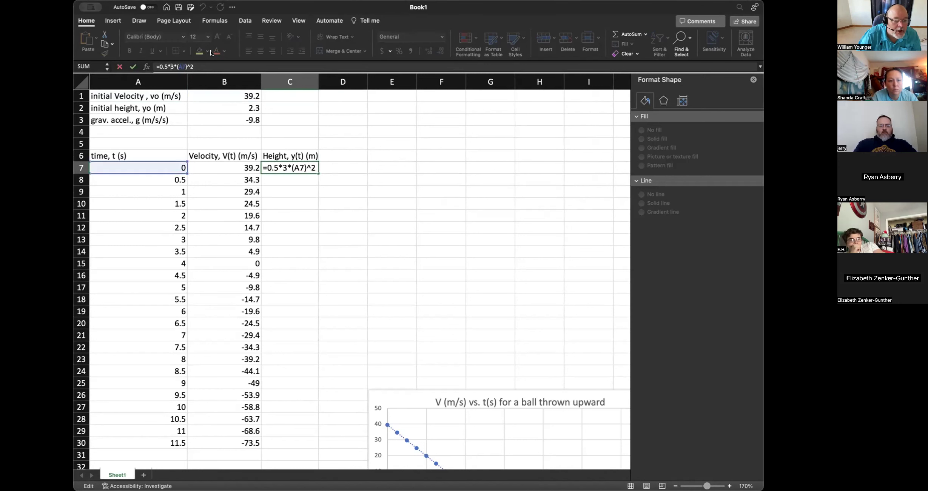
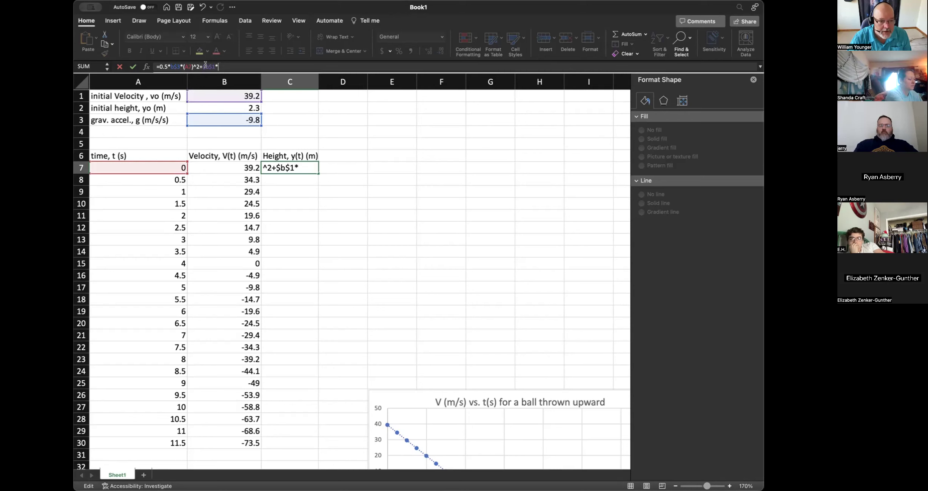
pyautogui.click(178, 163)
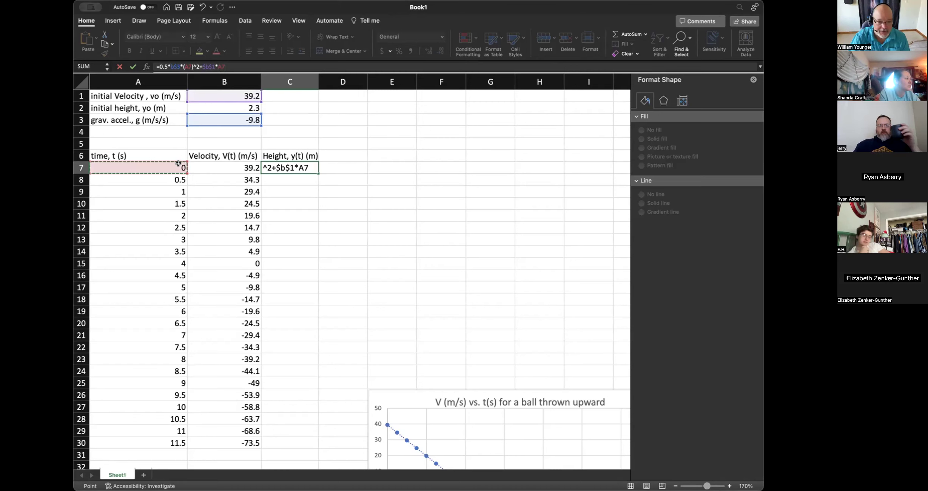
pyautogui.write('+')
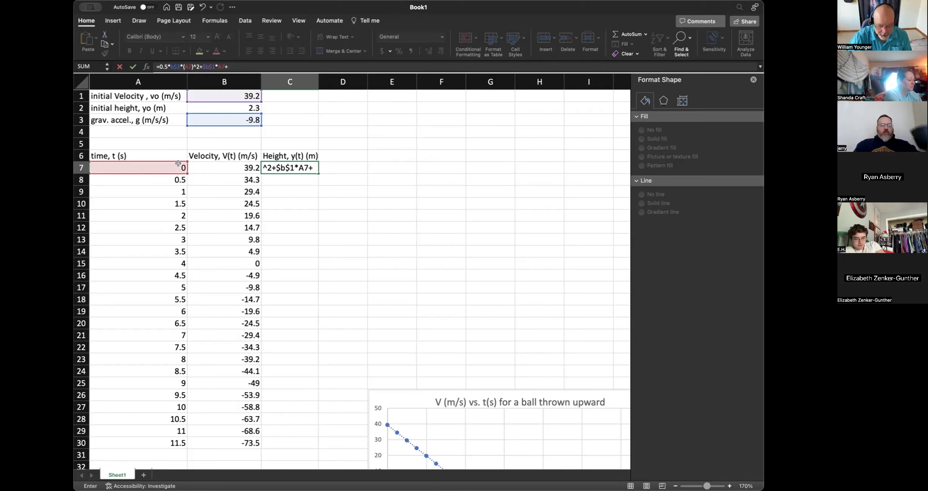
pyautogui.write('b')
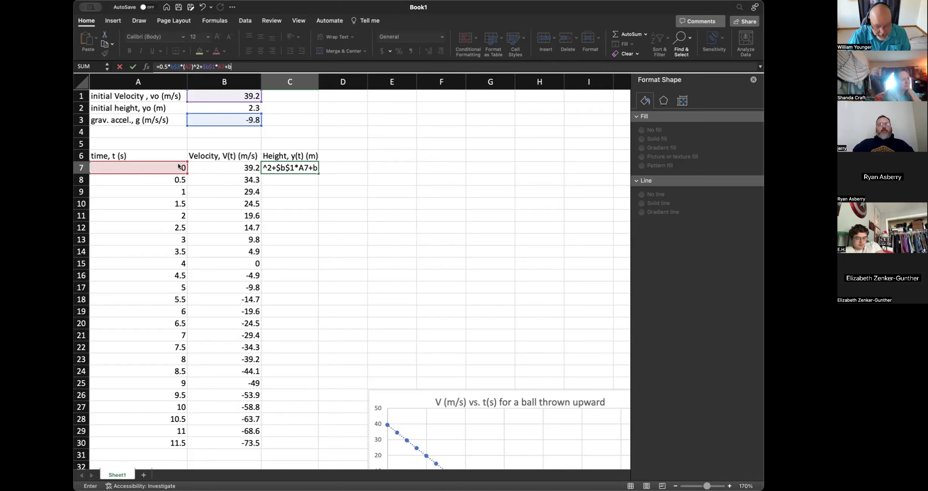
pyautogui.write('$')
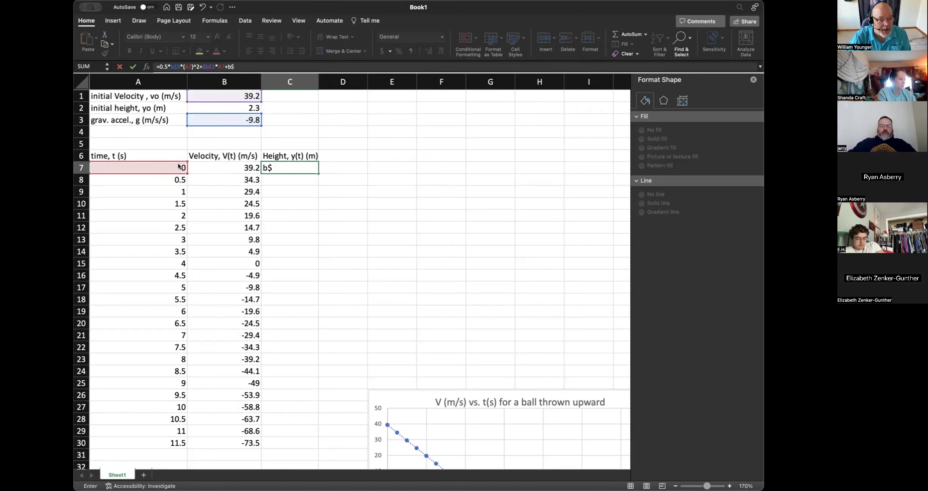
pyautogui.write('2')
pyautogui.press('Return')
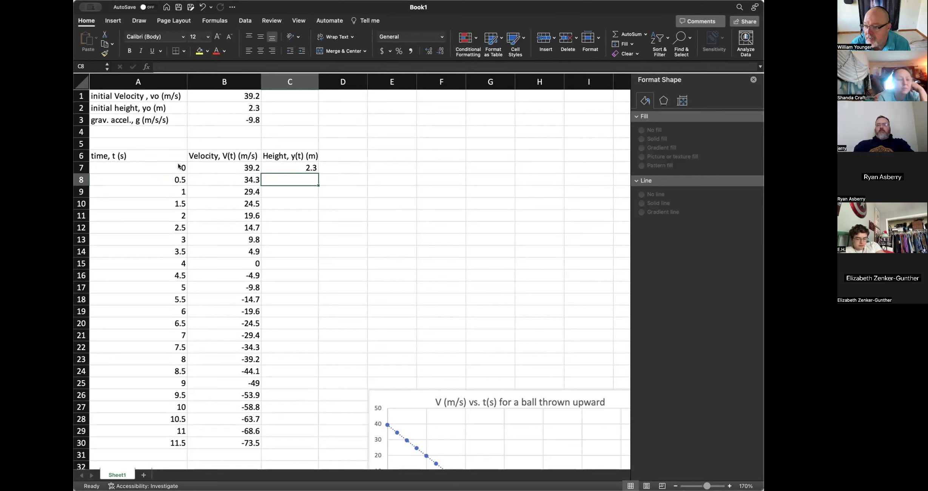
pyautogui.click(302, 167)
pyautogui.moveTo(315, 168); pyautogui.dragTo(315, 440)
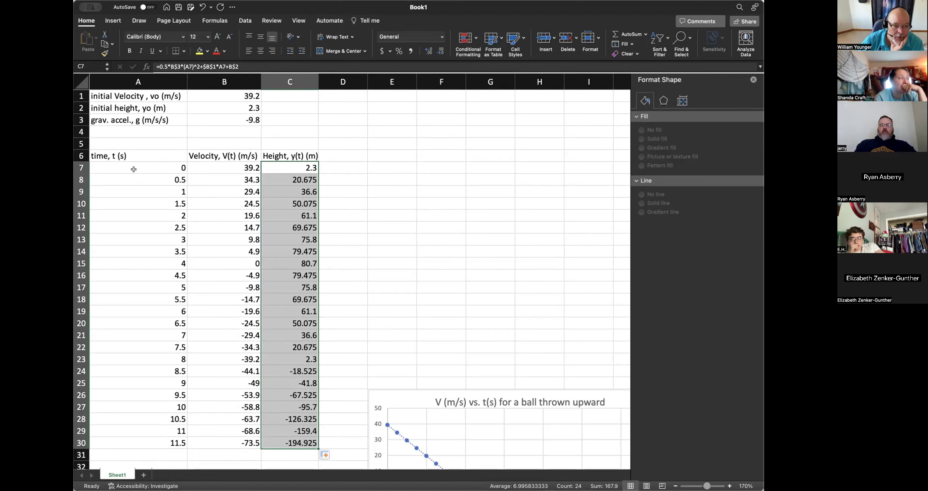
# Insert a scatter chart of the heights in C7:C30 against the times in A7:A30, and move it to start at column D, row 3
pyautogui.moveTo(132, 164); pyautogui.dragTo(159, 442)
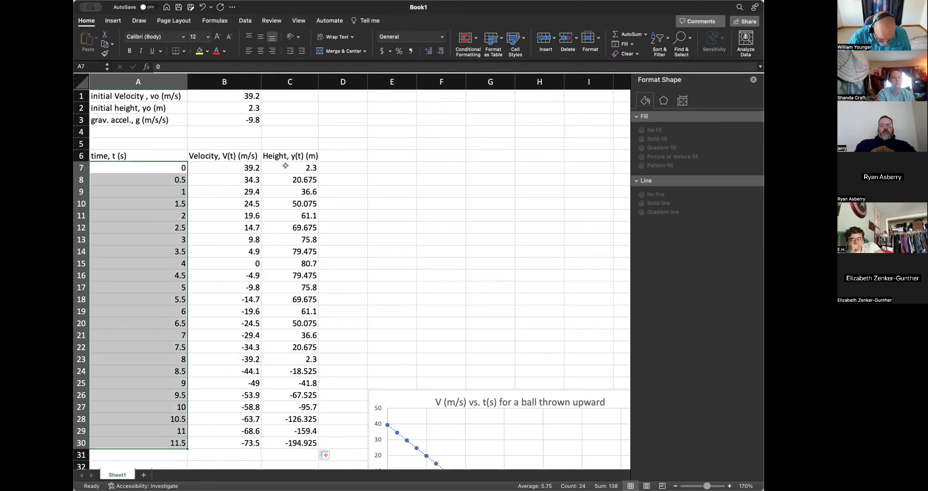
pyautogui.moveTo(285, 166); pyautogui.dragTo(306, 447)
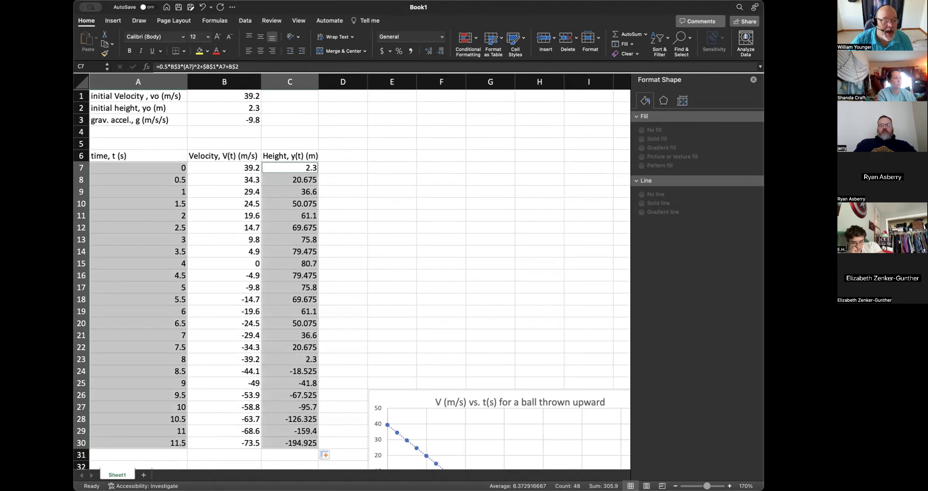
pyautogui.click(115, 21)
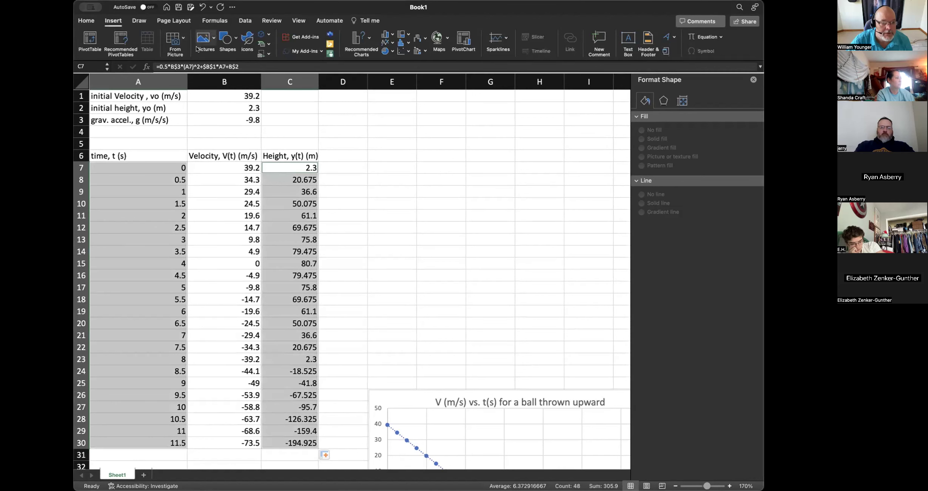
pyautogui.click(402, 51)
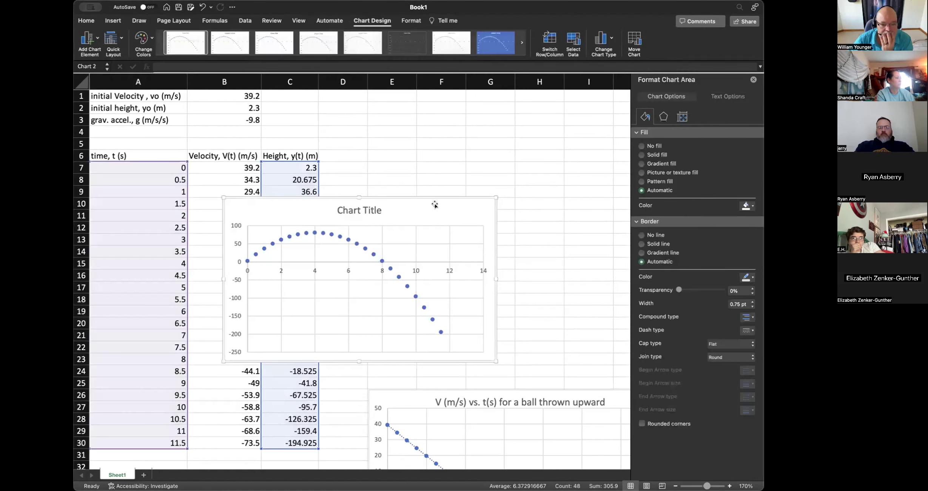
pyautogui.moveTo(416, 196); pyautogui.dragTo(529, 112)
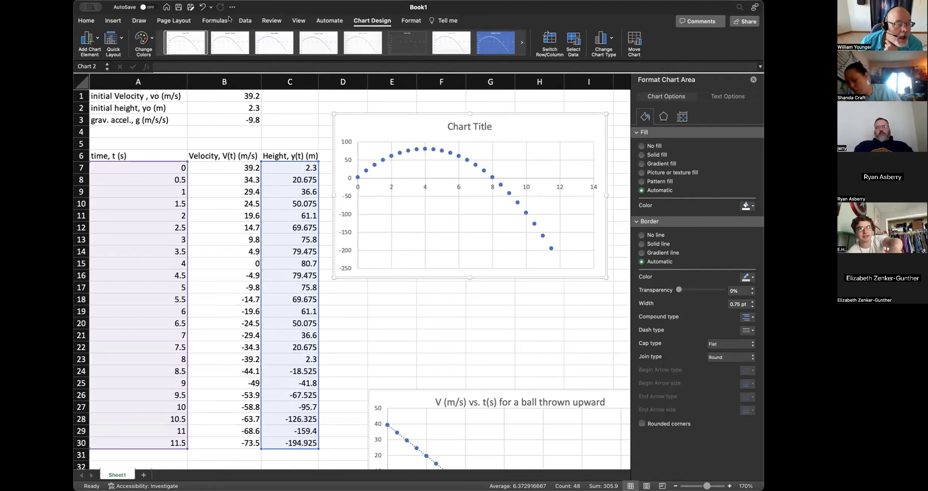
# Add a fourth-order polynomial trendline to the height chart and display its equation and R-squared value
pyautogui.click(753, 79)
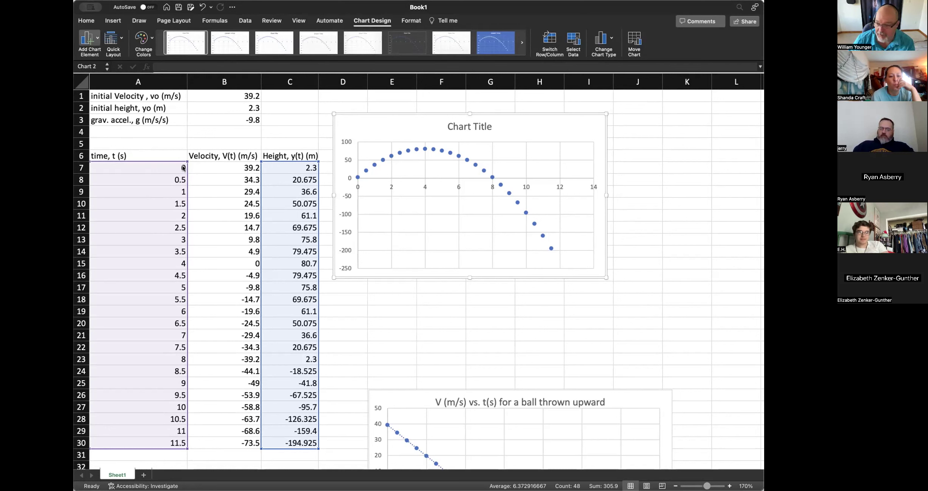
pyautogui.click(211, 214)
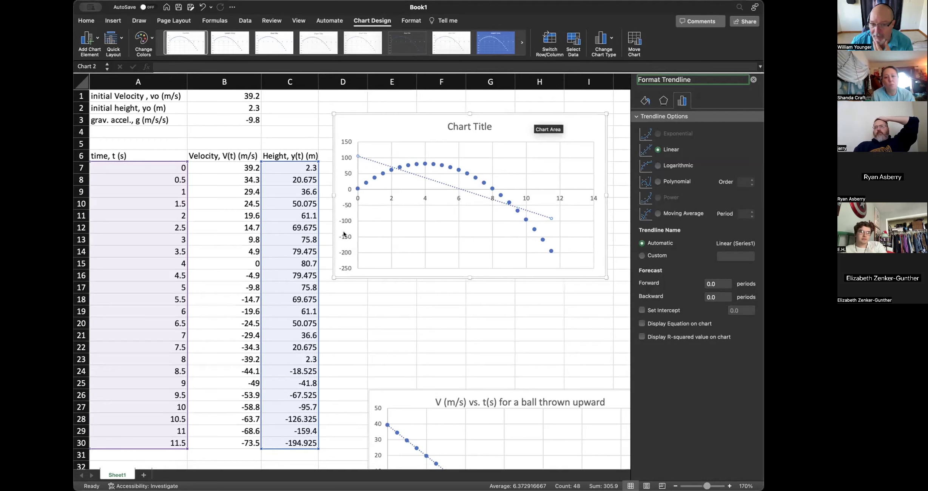
pyautogui.click(658, 181)
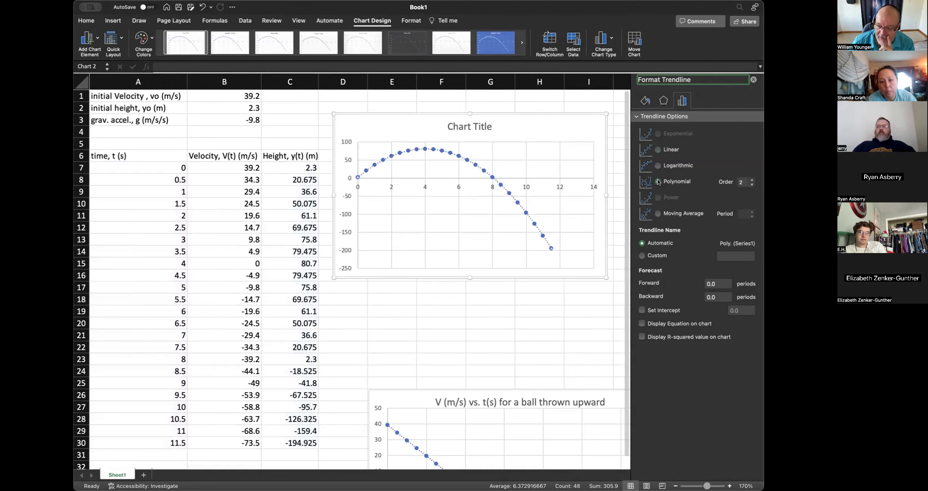
pyautogui.click(752, 179)
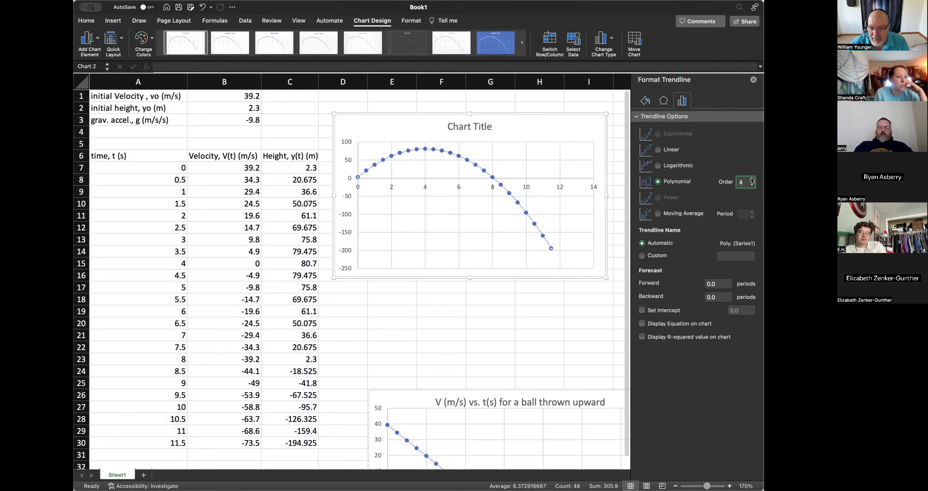
pyautogui.click(642, 323)
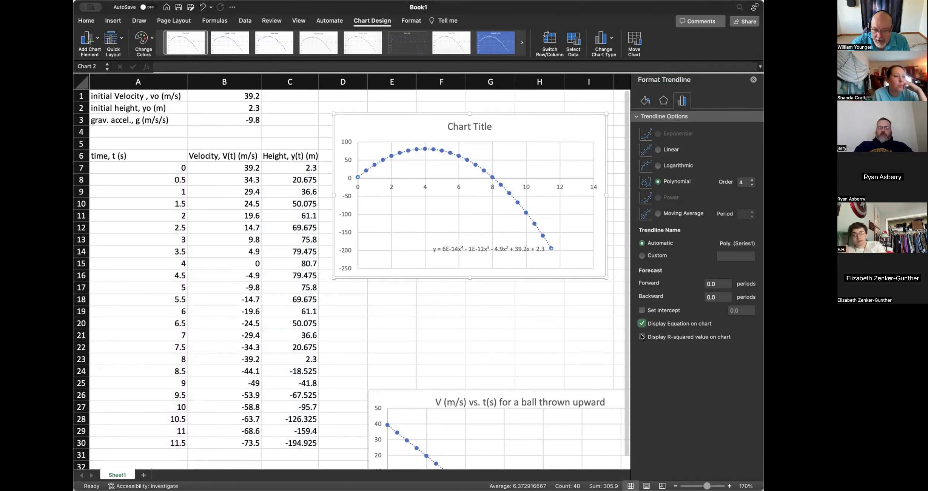
pyautogui.click(642, 336)
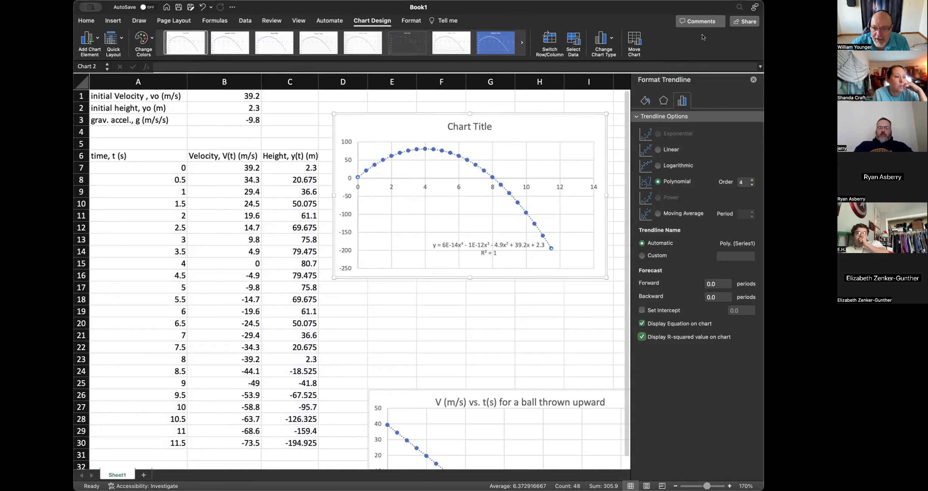
pyautogui.click(753, 79)
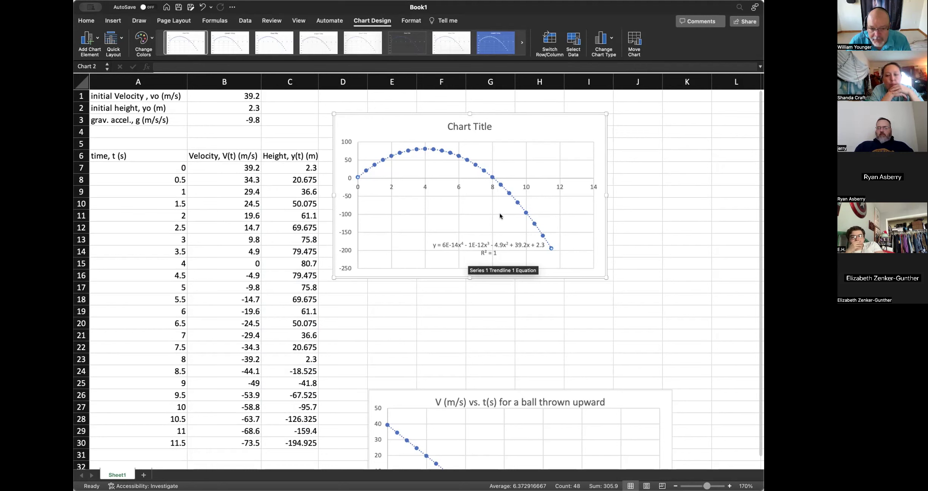
# Replace the leading y with y(t) in the height chart's trendline equation
pyautogui.click(433, 245)
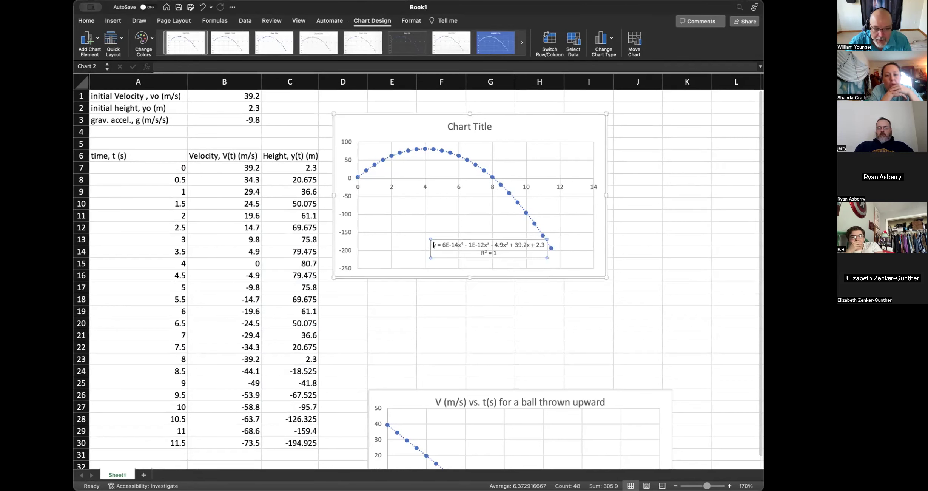
pyautogui.press('BackSpace')
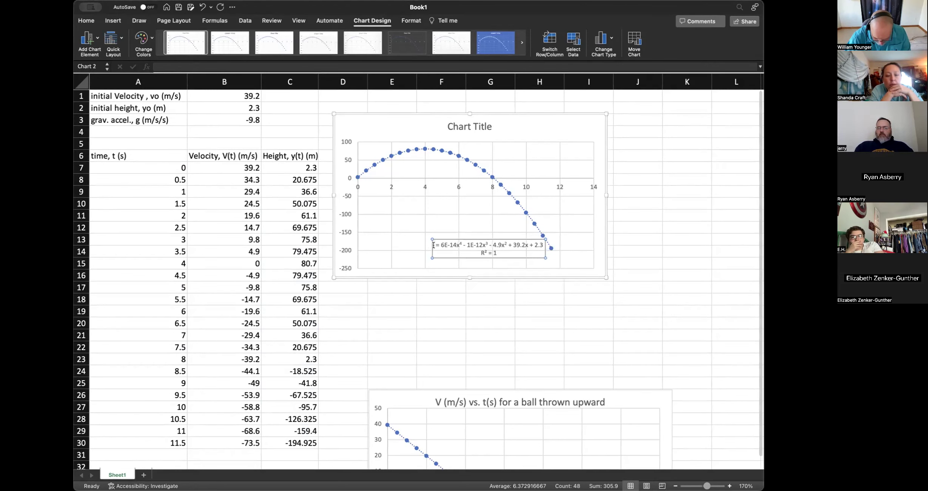
pyautogui.write('Y9')
pyautogui.press('BackSpace')
pyautogui.press('BackSpace')
pyautogui.write('y(t)')
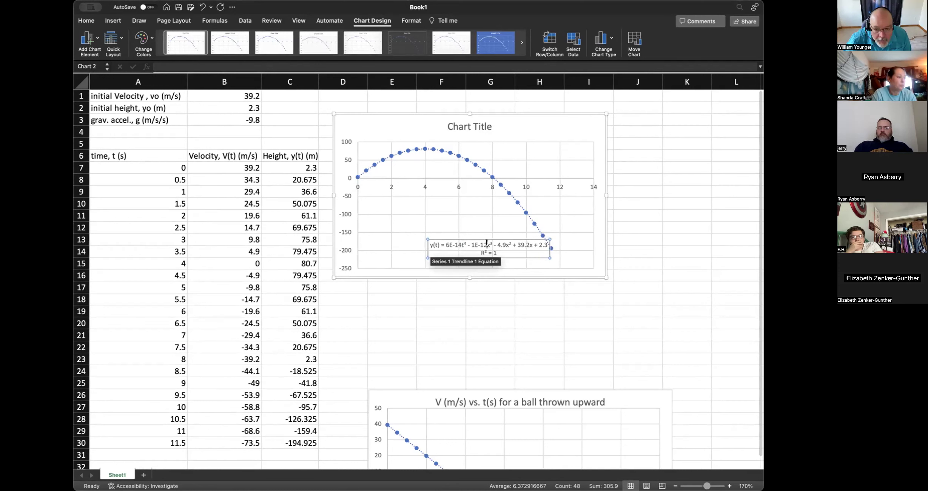
# Replace every x with t in the height chart's trendline equation, keeping the exponents
pyautogui.write('t')
pyautogui.moveTo(504, 242); pyautogui.dragTo(508, 241)
pyautogui.write('t')
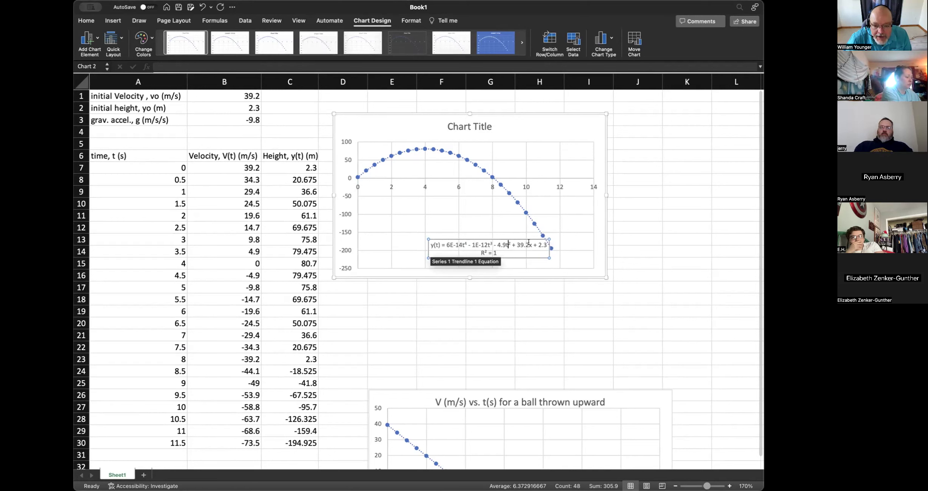
pyautogui.moveTo(530, 242); pyautogui.dragTo(531, 243)
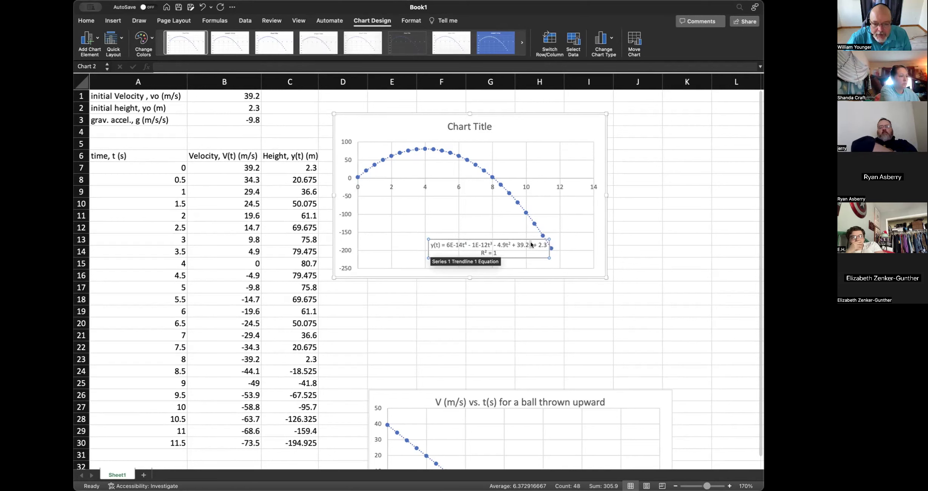
pyautogui.write('t')
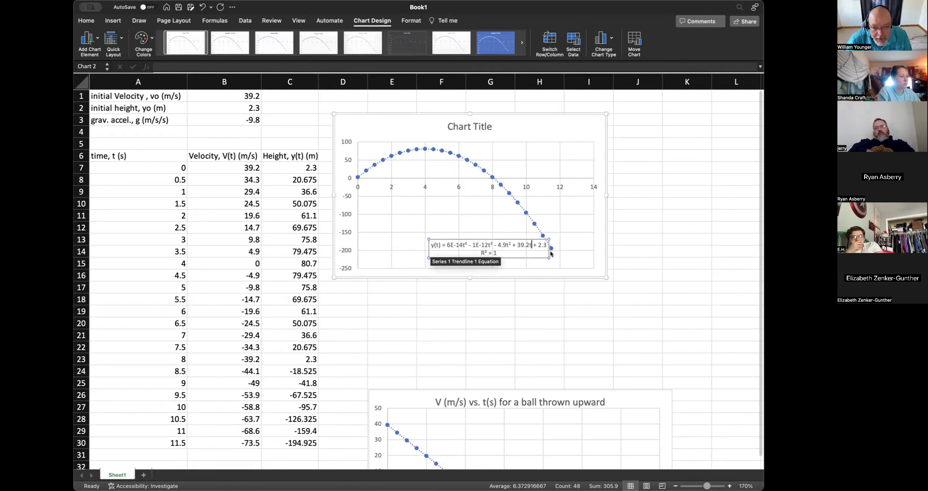
pyautogui.click(576, 258)
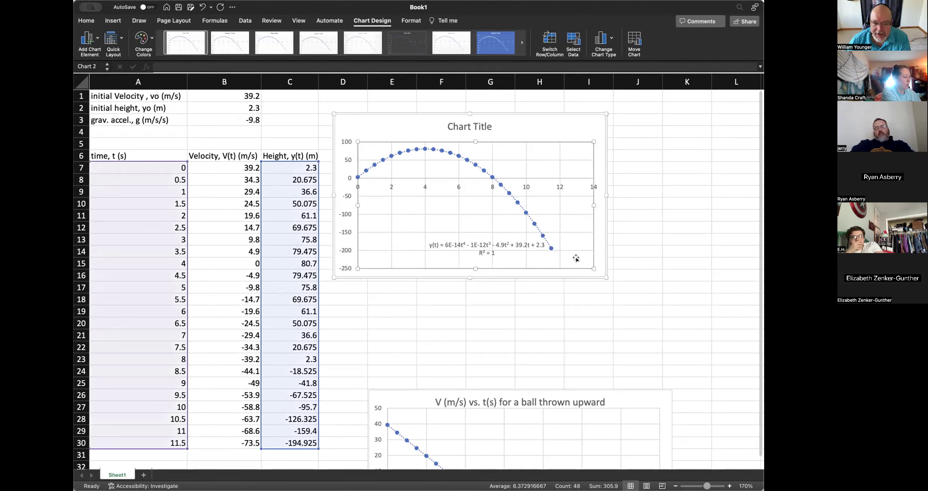
pyautogui.click(289, 170)
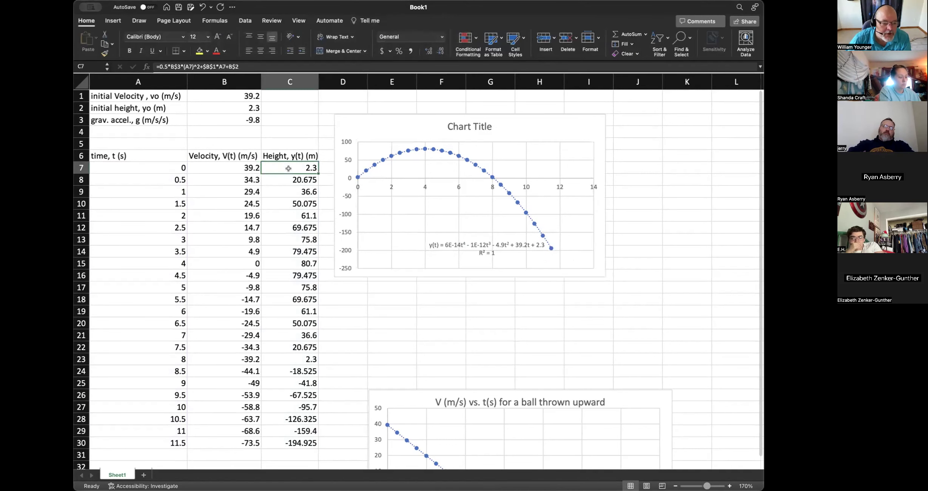
pyautogui.moveTo(154, 165); pyautogui.dragTo(210, 439)
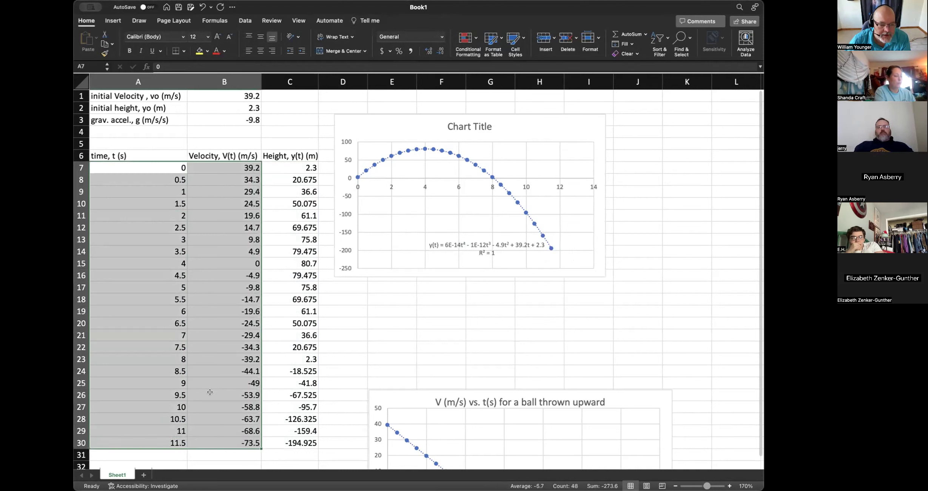
pyautogui.click(202, 339)
pyautogui.moveTo(98, 168); pyautogui.dragTo(195, 439)
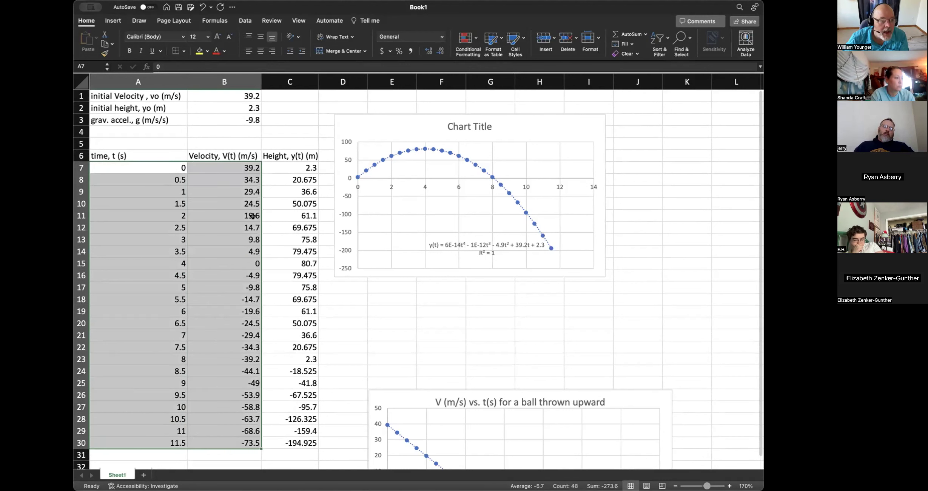
pyautogui.click(115, 23)
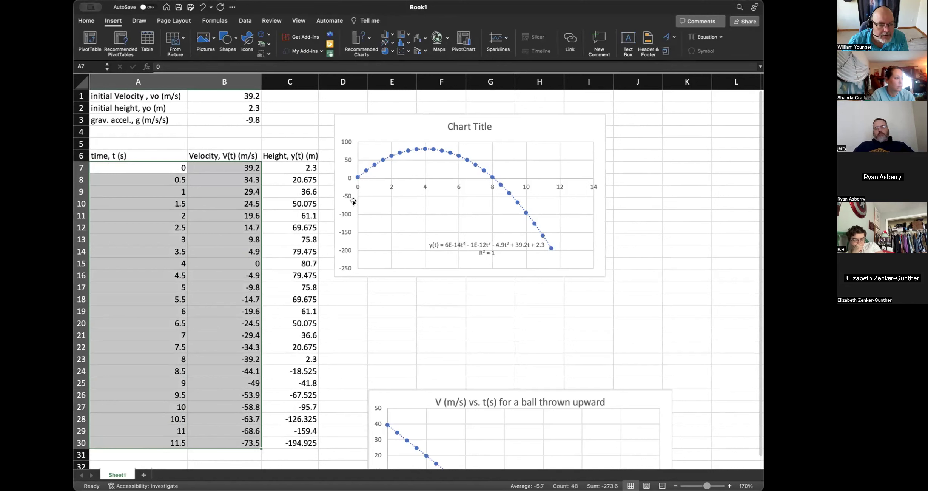
pyautogui.click(400, 394)
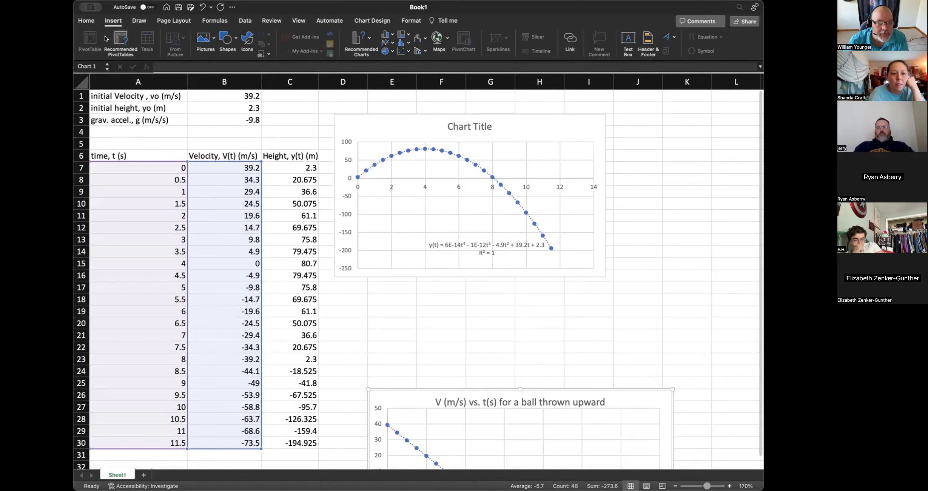
pyautogui.click(242, 21)
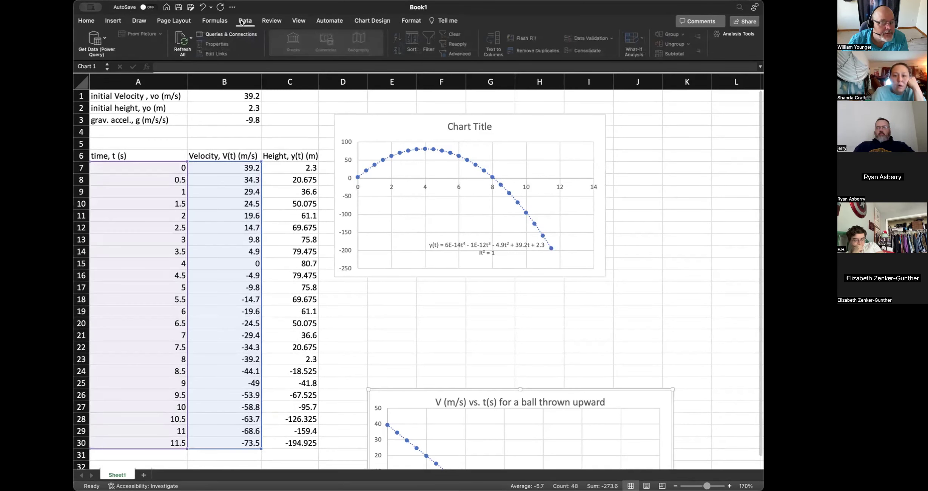
pyautogui.click(114, 21)
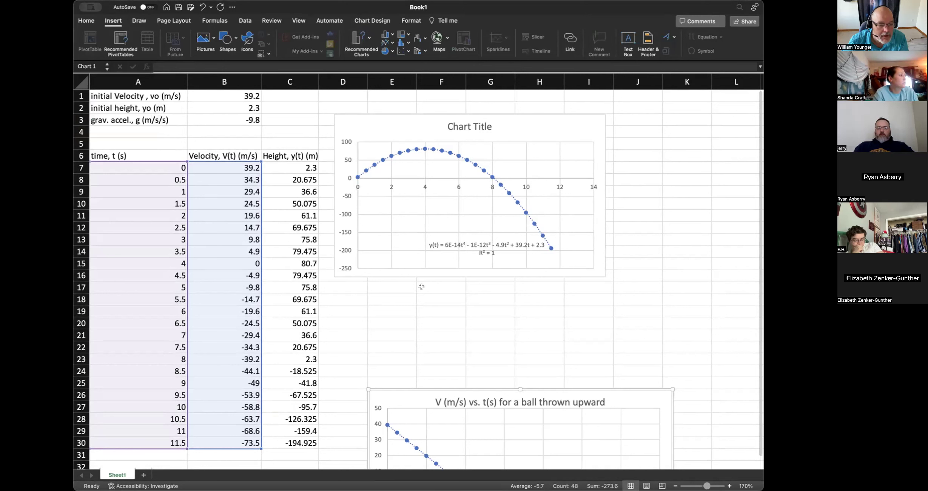
pyautogui.click(86, 20)
pyautogui.click(103, 21)
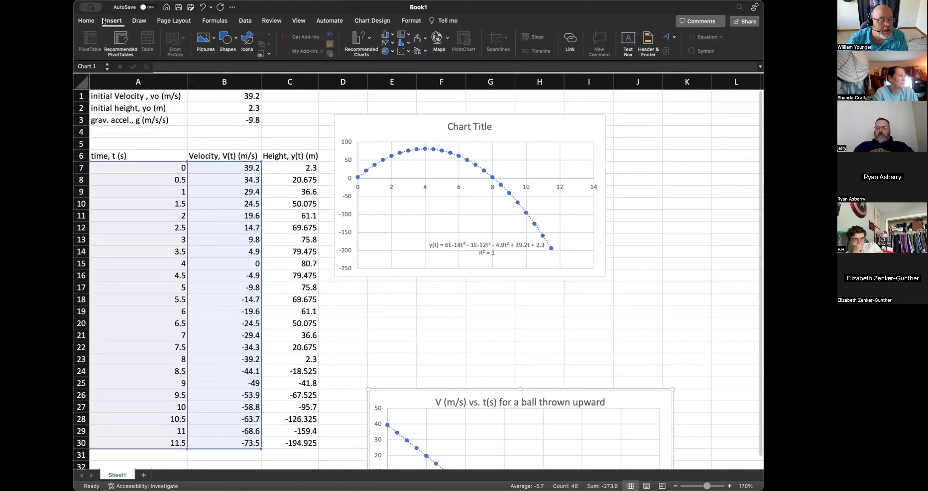
pyautogui.click(139, 20)
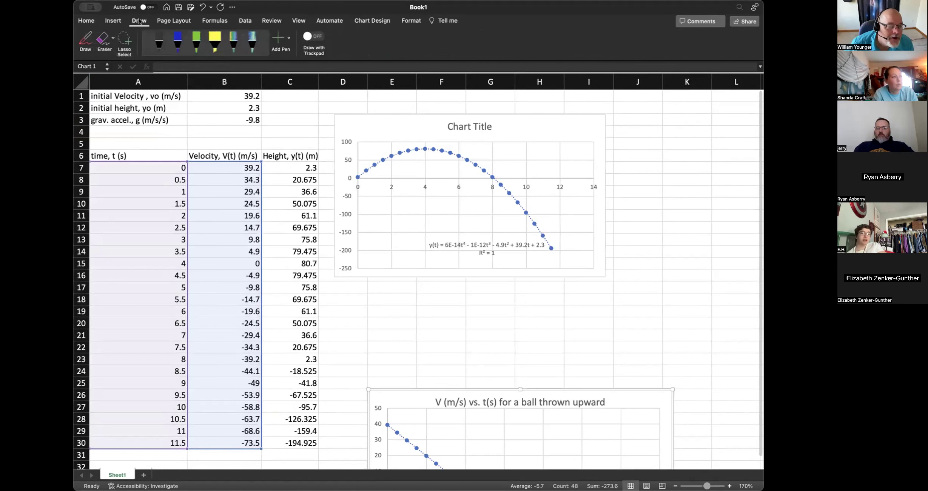
pyautogui.click(163, 22)
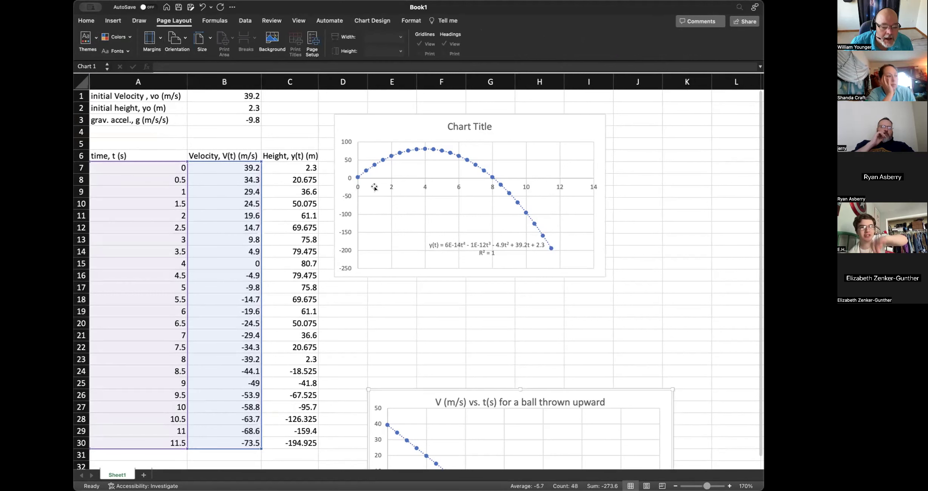
# Move the velocity chart up to around row 16, just beneath the height chart and slightly overlapping its lower edge
pyautogui.moveTo(387, 401); pyautogui.dragTo(370, 281)
pyautogui.click(432, 304)
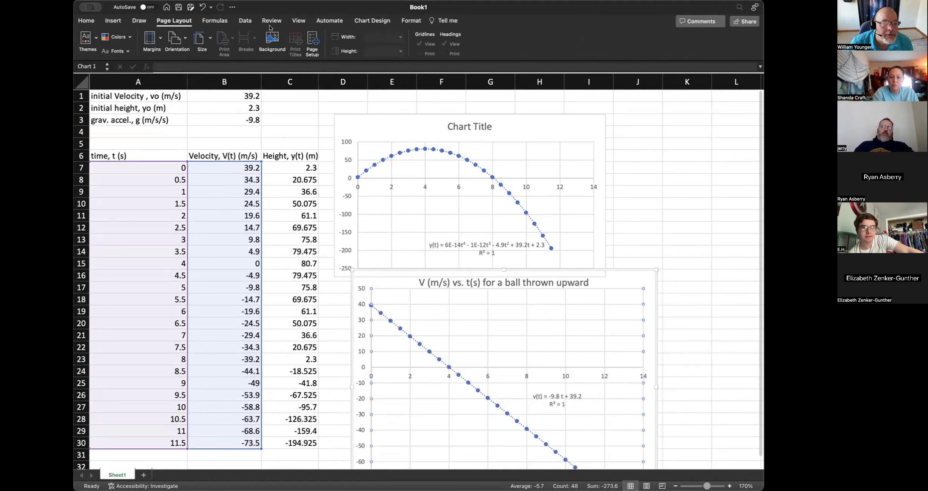
pyautogui.click(111, 21)
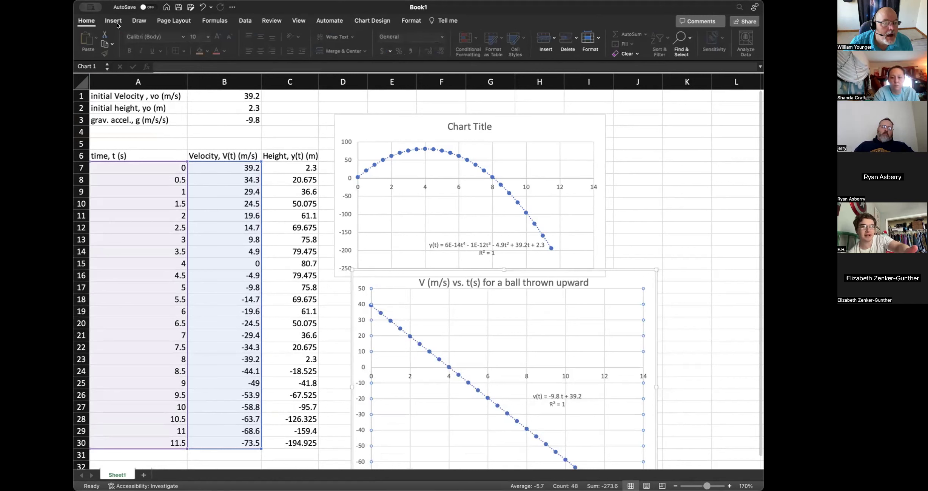
pyautogui.click(139, 21)
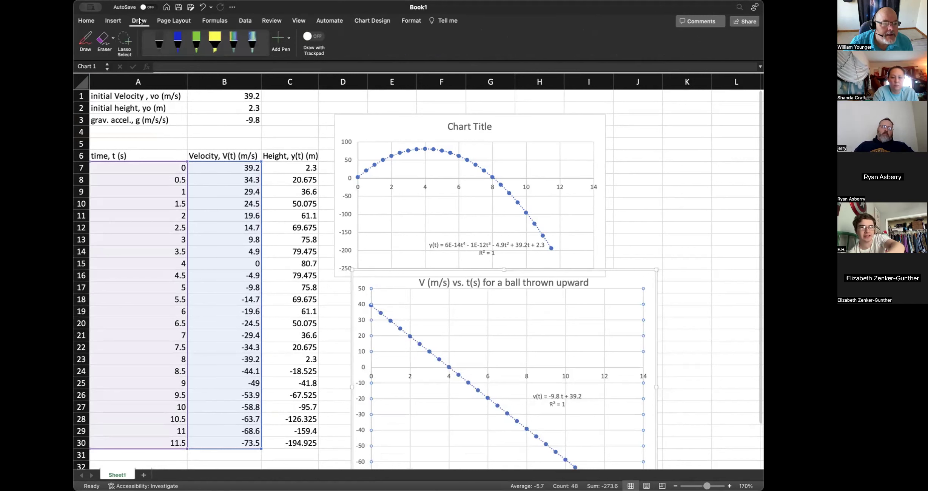
pyautogui.click(170, 21)
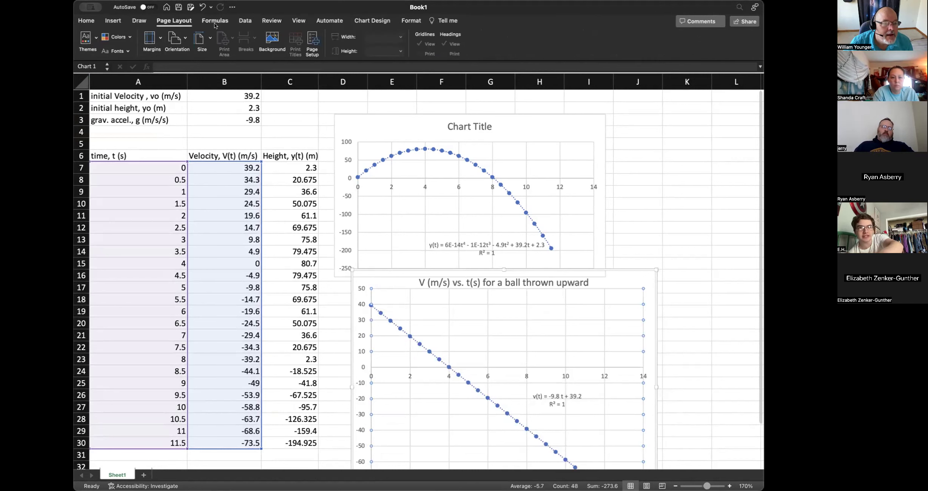
pyautogui.click(215, 22)
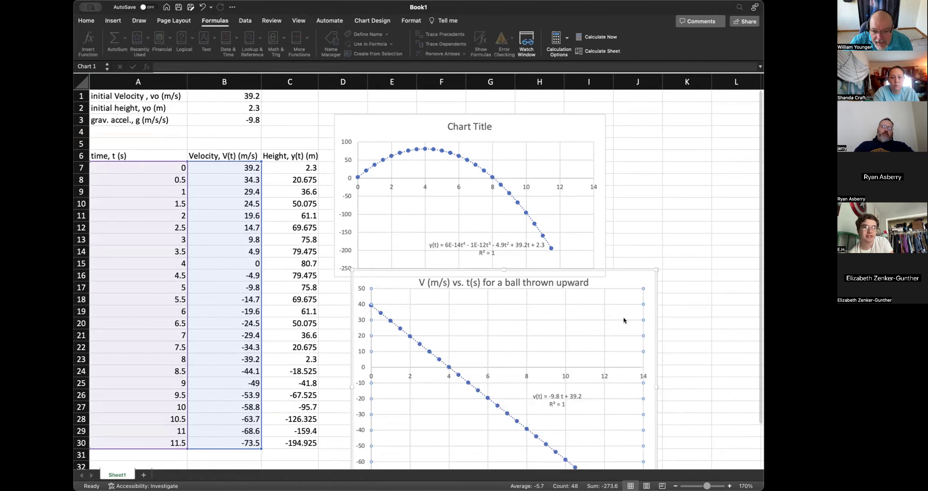
pyautogui.click(652, 308)
pyautogui.click(651, 308)
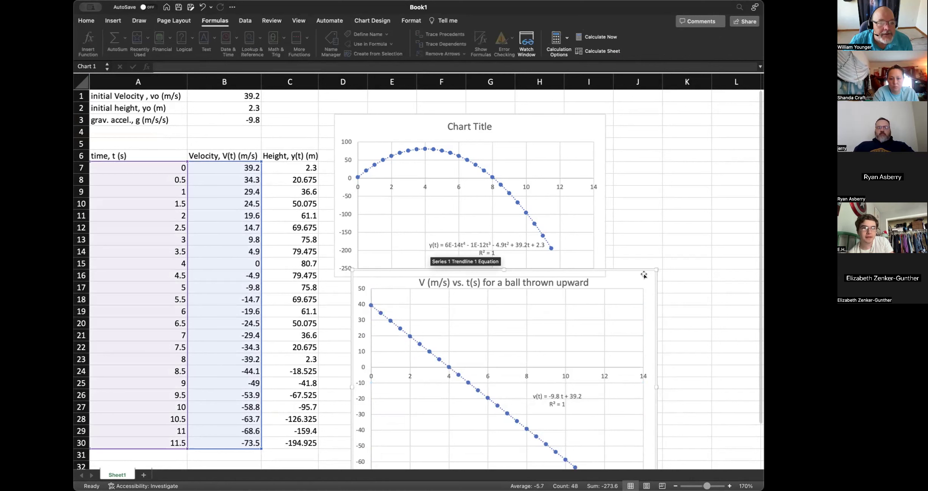
pyautogui.click(365, 20)
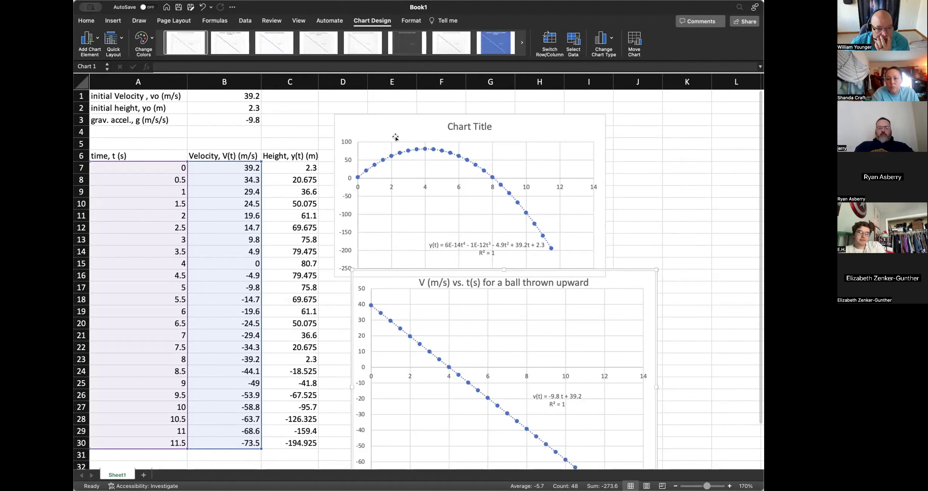
# Enter a SLOPE formula in cell J8 using the combined time and velocity range A7:B30
pyautogui.click(625, 177)
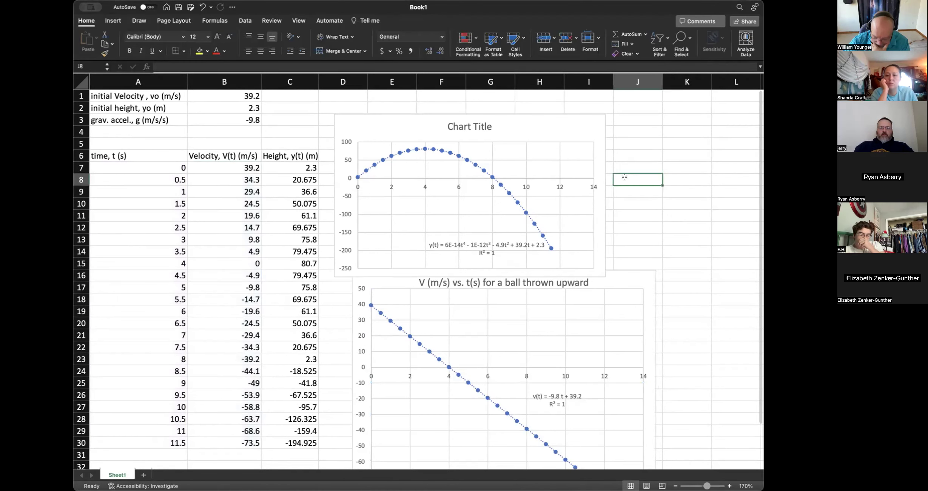
pyautogui.write('=')
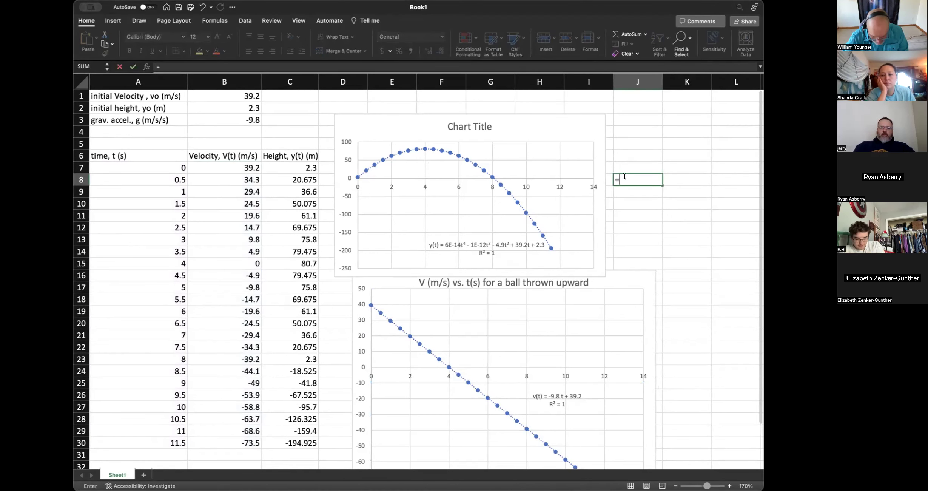
pyautogui.write('slop')
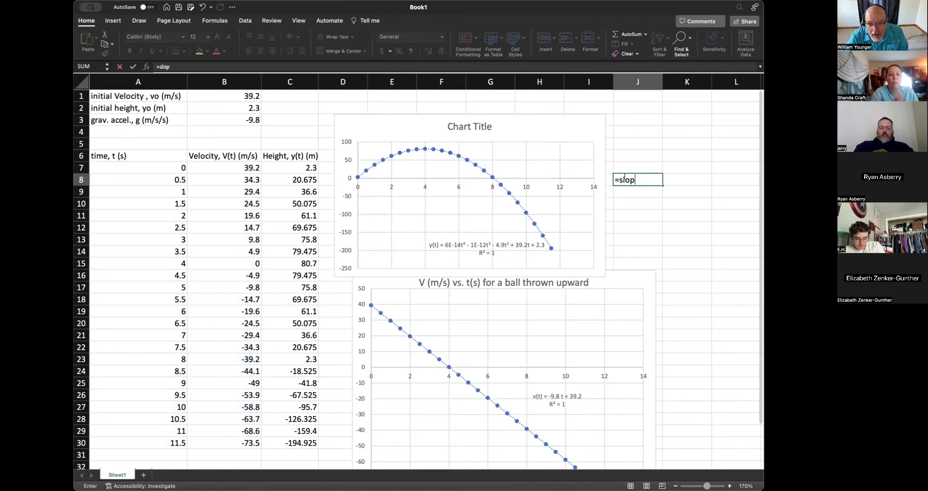
pyautogui.write('e(')
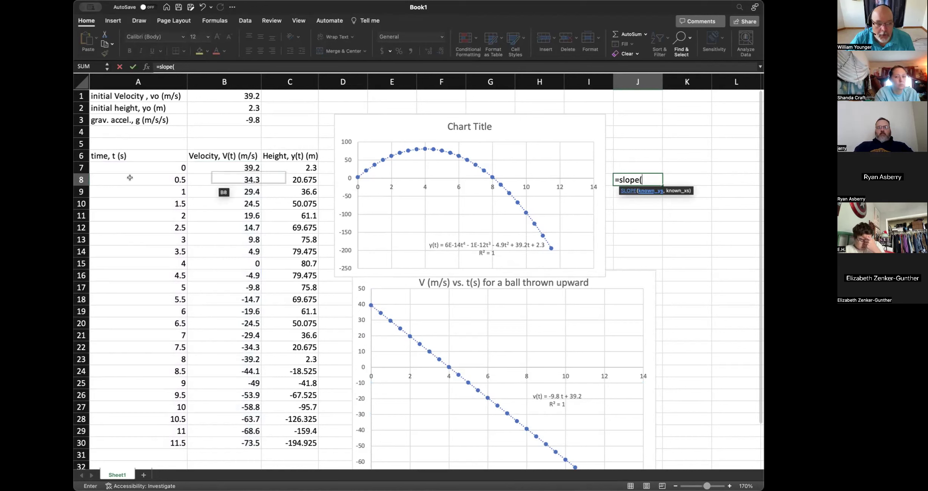
pyautogui.moveTo(129, 169); pyautogui.dragTo(216, 446)
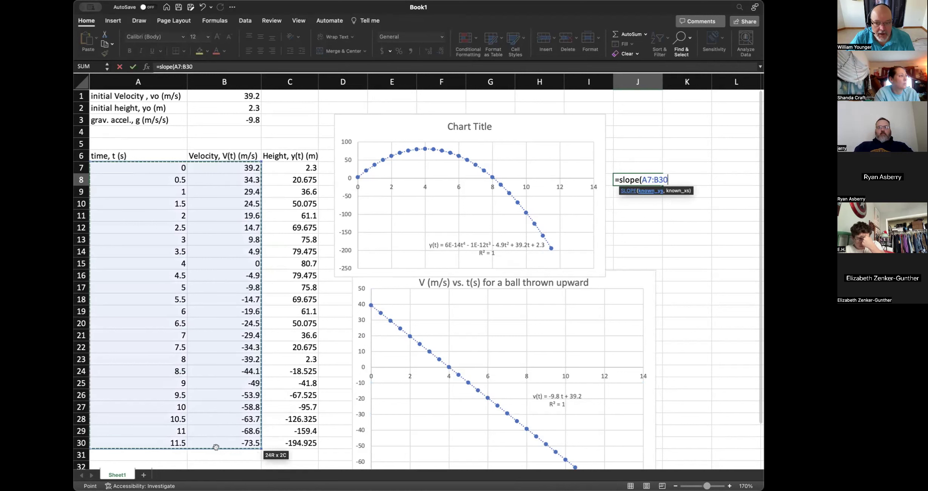
pyautogui.press('Return')
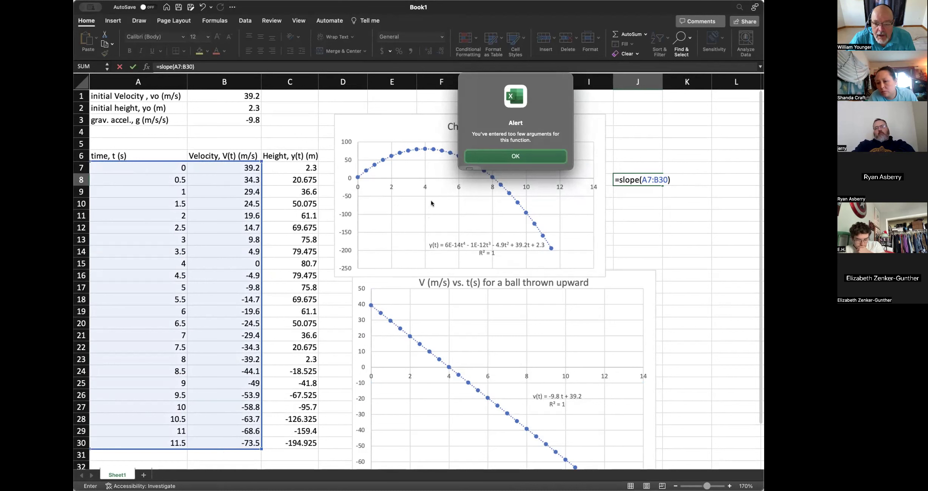
pyautogui.click(509, 156)
# Correct the SLOPE formula in J8 so its known y-values are the velocity range B7:B30
pyautogui.click(656, 181)
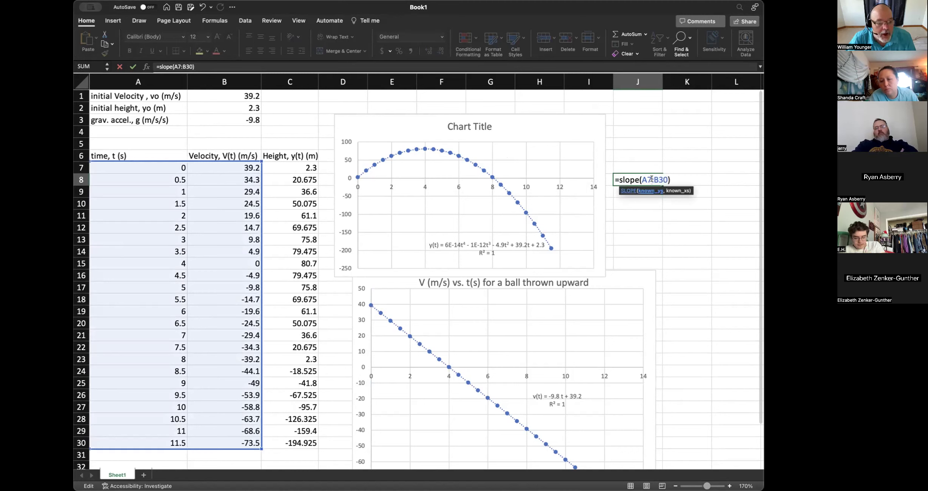
pyautogui.moveTo(653, 180); pyautogui.dragTo(637, 180)
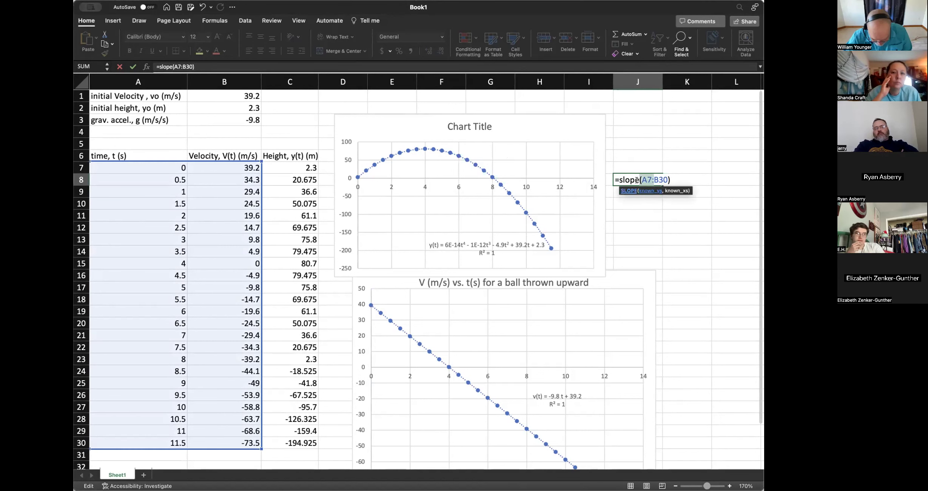
pyautogui.press('BackSpace')
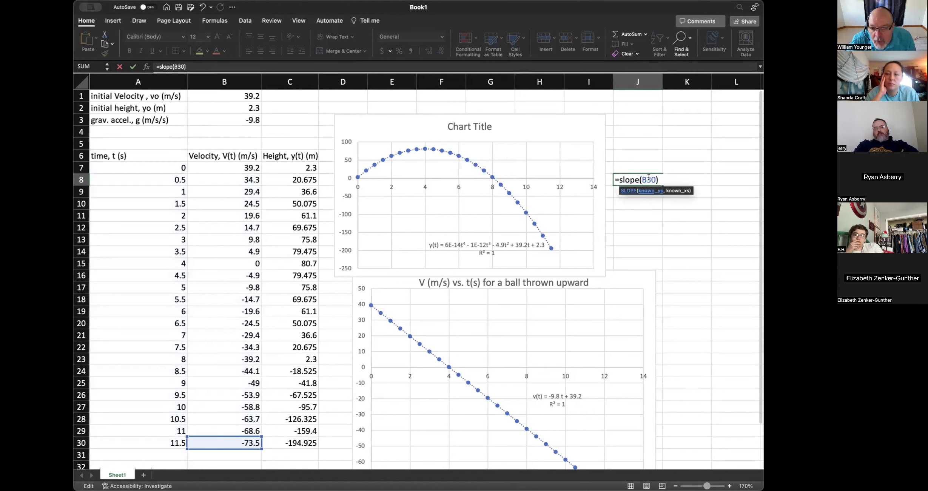
pyautogui.click(646, 178)
pyautogui.write('7:b30')
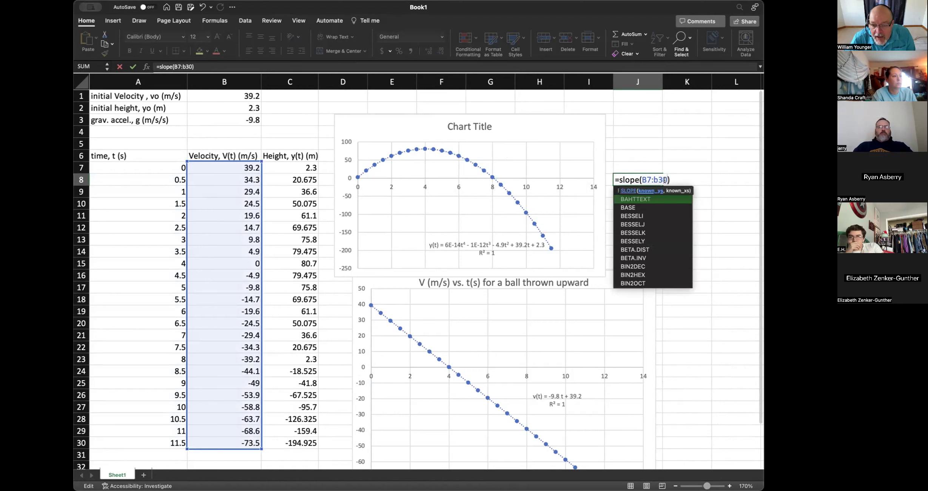
pyautogui.write(',')
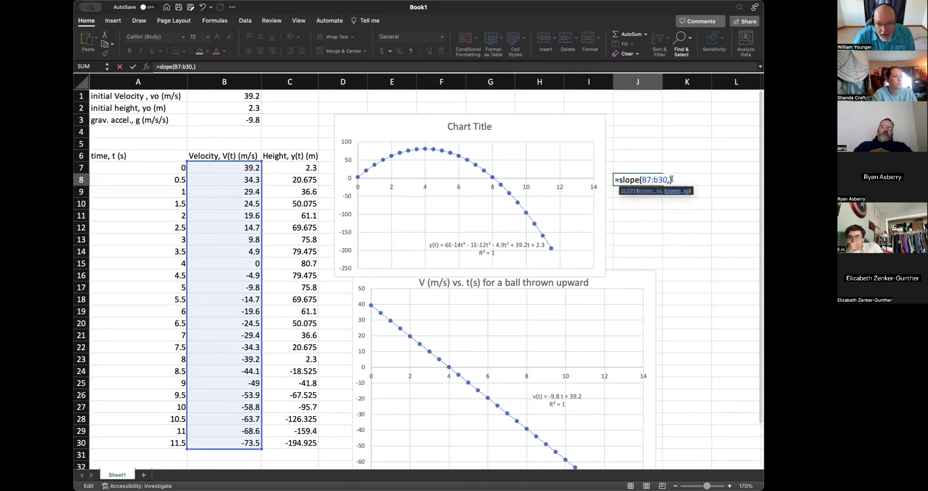
# Complete the SLOPE formula in J8 with the time range A7:A30 as the known x-values
pyautogui.write('a7')
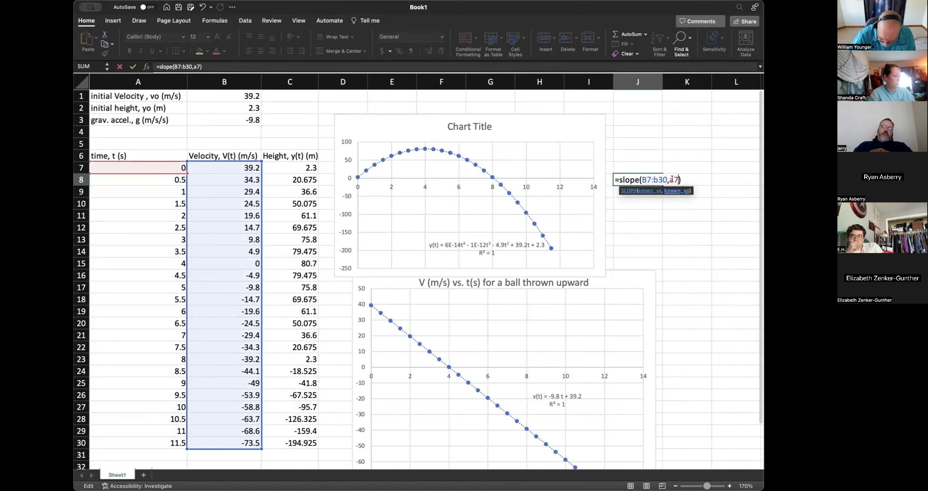
pyautogui.write(':230')
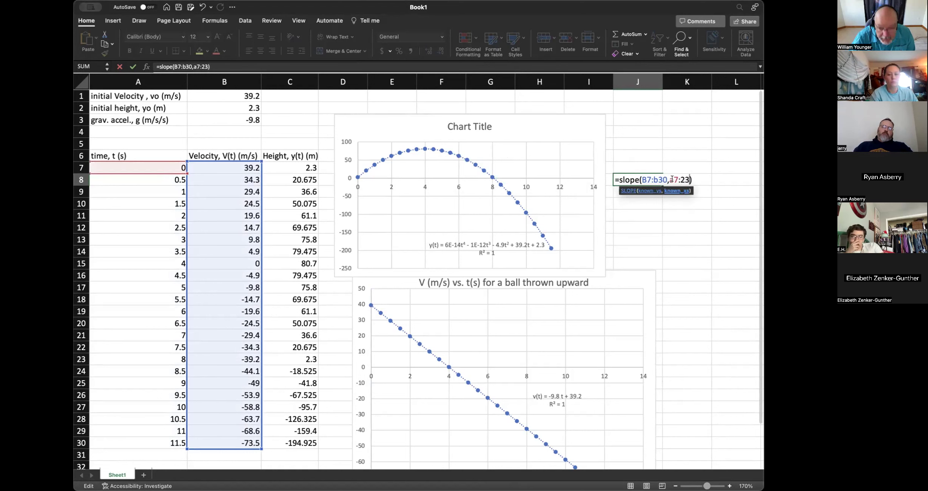
pyautogui.press('BackSpace')
pyautogui.press('BackSpace')
pyautogui.press('BackSpace')
pyautogui.write('a30')
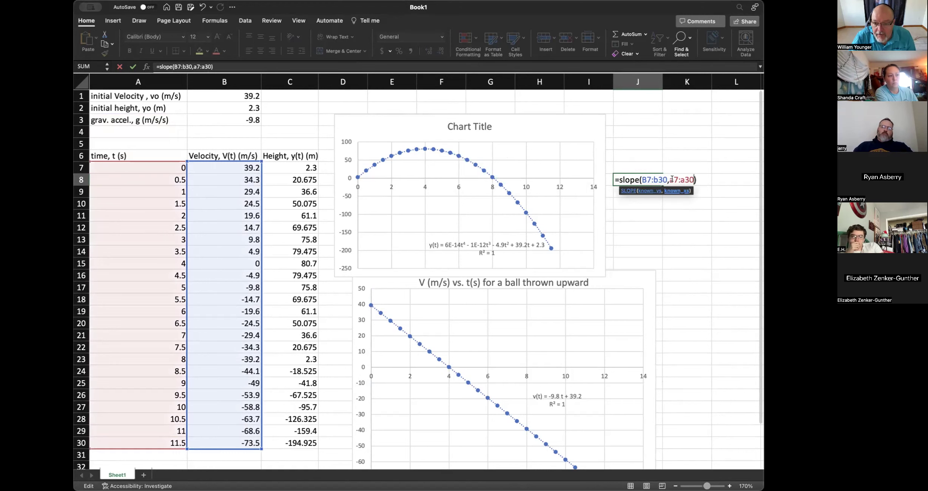
pyautogui.press('Return')
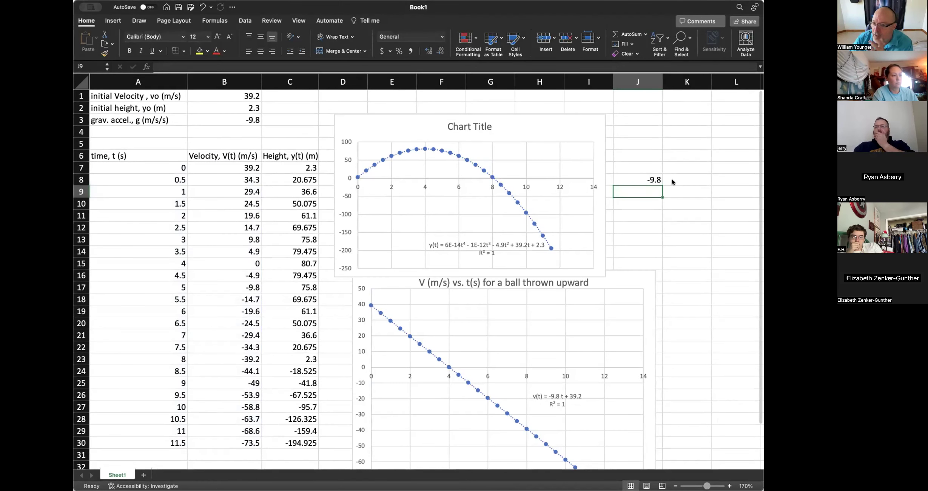
# Compute the velocity line's intercept in cell J9 with =INTERCEPT(B7:B30,A7:A30)
pyautogui.press('BackSpace')
pyautogui.write('=inter')
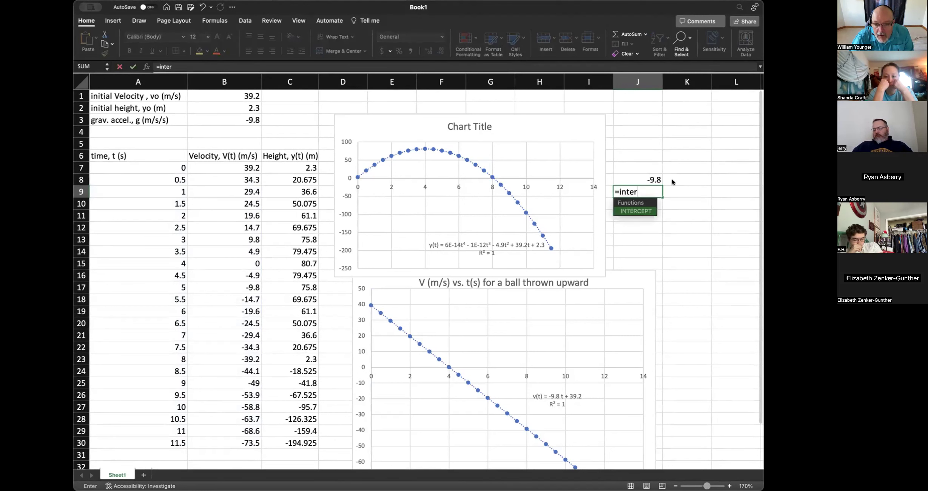
pyautogui.doubleClick(645, 212)
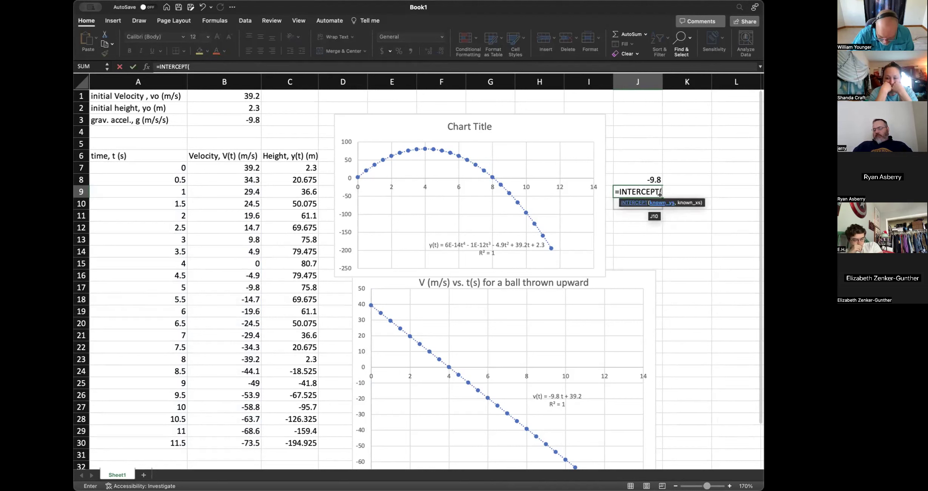
pyautogui.write('b7:b')
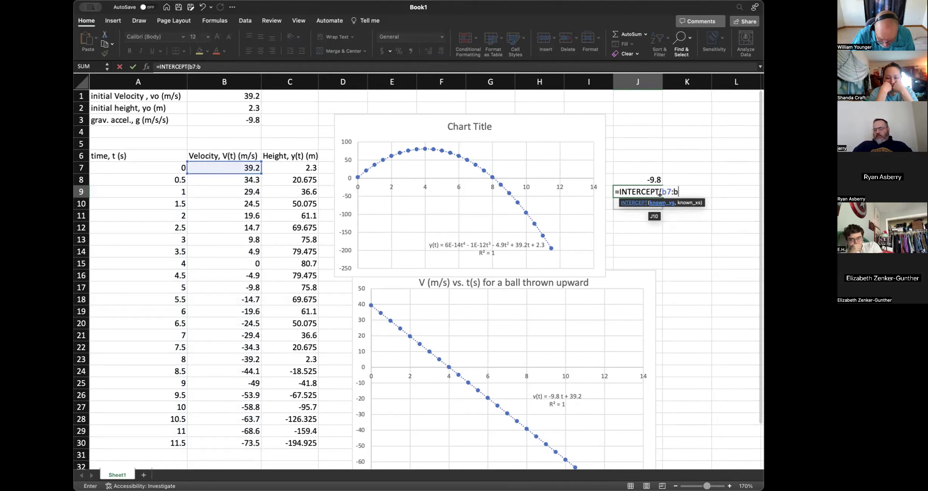
pyautogui.write('30,a7:a30)')
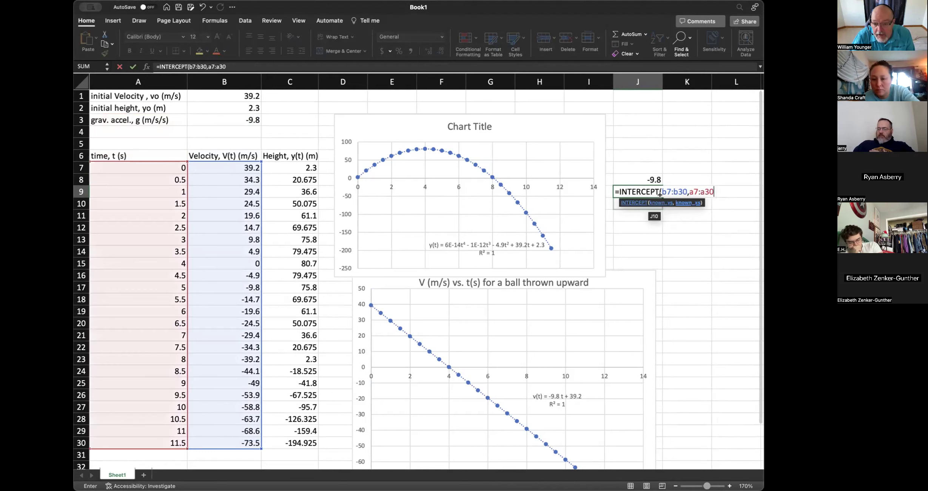
pyautogui.press('Return')
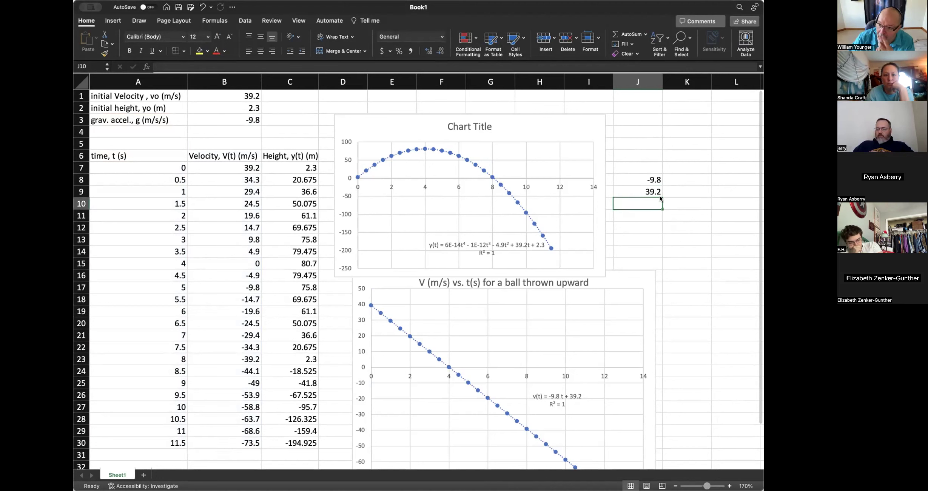
pyautogui.click(681, 177)
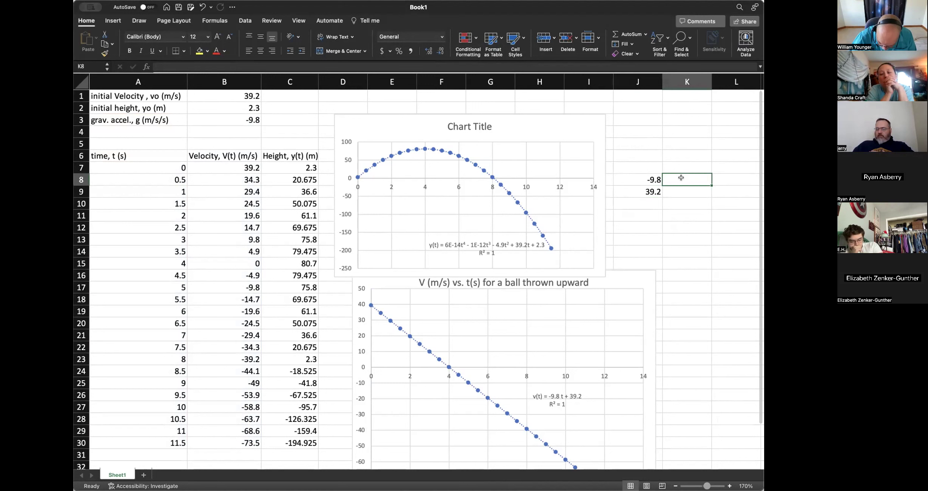
pyautogui.write('=err')
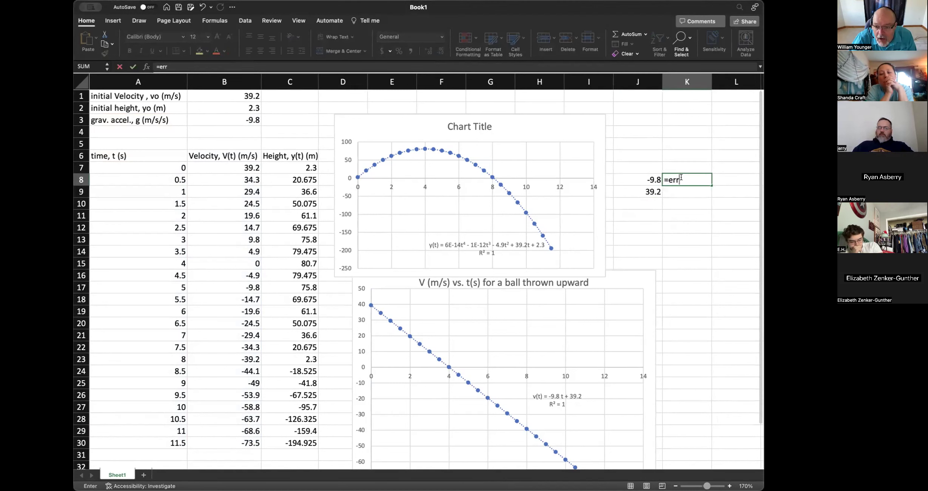
pyautogui.press('BackSpace')
pyautogui.press('BackSpace')
pyautogui.press('BackSpace')
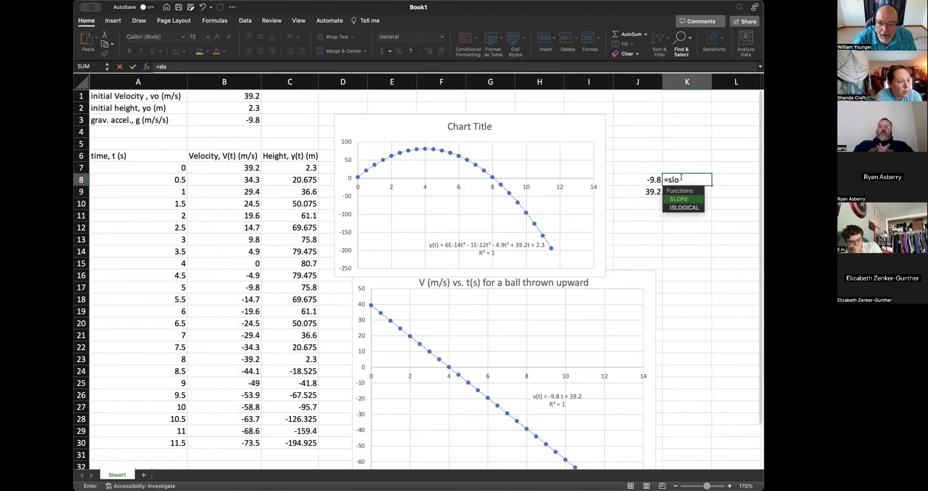
pyautogui.press('BackSpace')
pyautogui.press('BackSpace')
pyautogui.press('BackSpace')
pyautogui.press('BackSpace')
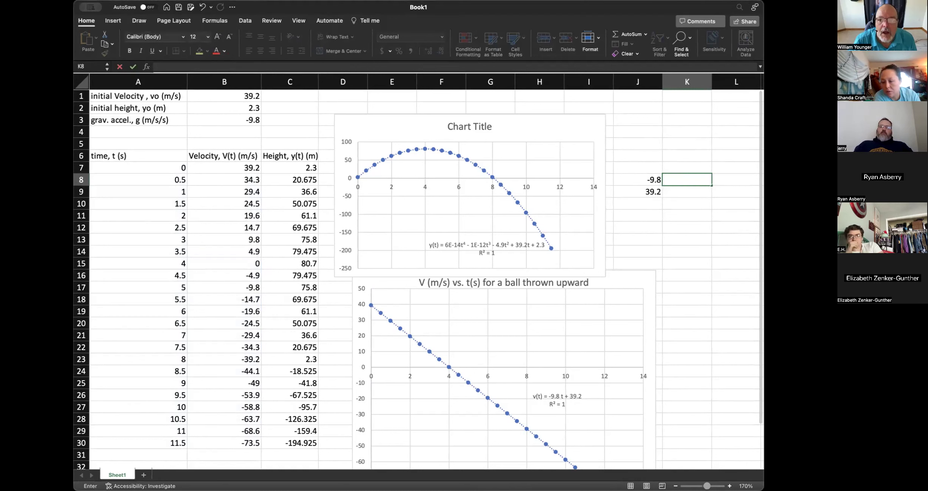
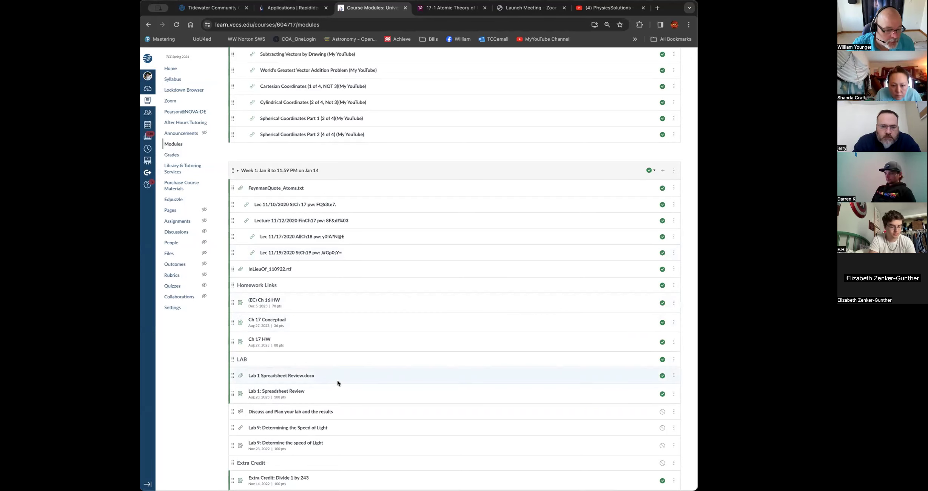
# Open the Week 1 assignment "Lab 1: Spreadsheet Review" in the Canvas course for editing
pyautogui.click(296, 393)
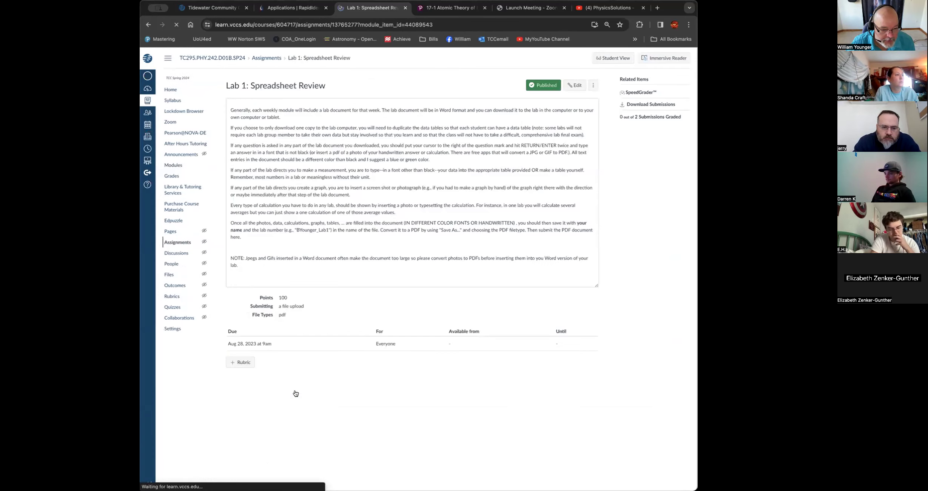
pyautogui.click(573, 87)
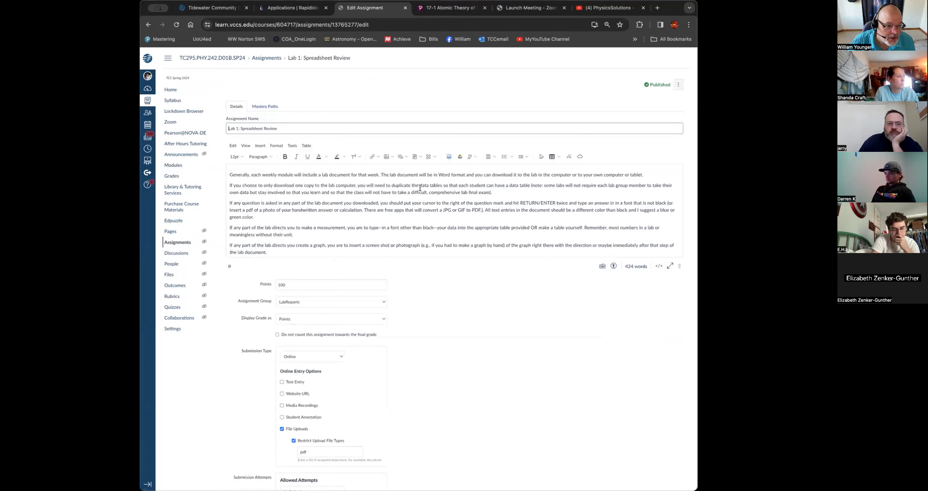
pyautogui.scroll(-5, 388, 306)
pyautogui.scroll(-4, 388, 305)
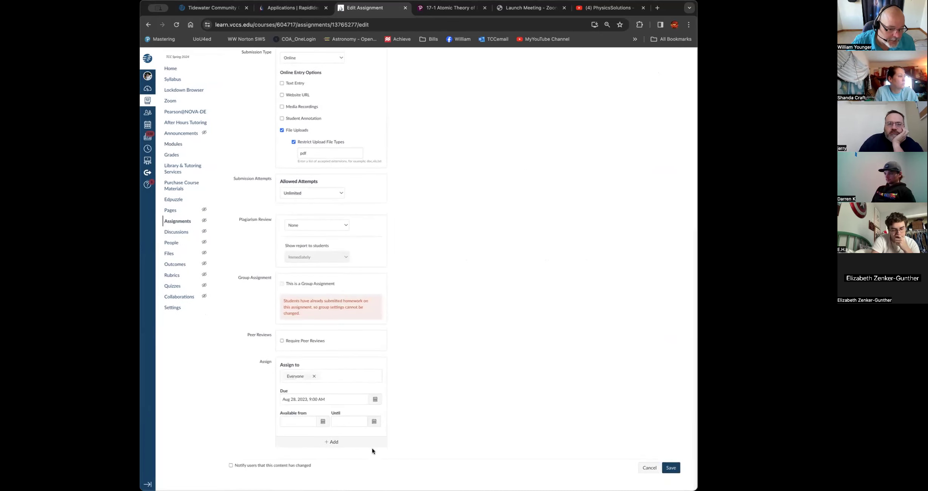
# Set the assignment's due date to Jan 17, 2024, keeping 9:00 AM, and save the assignment
pyautogui.click(373, 398)
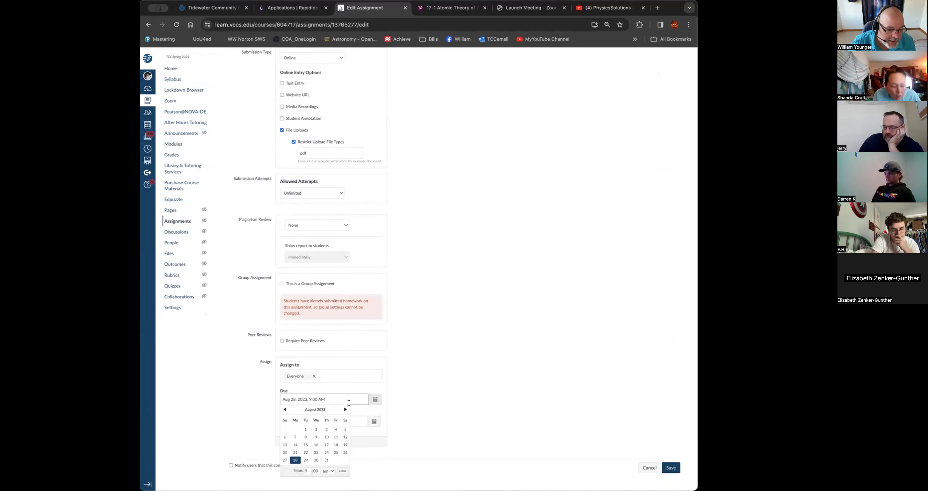
pyautogui.click(345, 410)
pyautogui.click(345, 410)
pyautogui.click(345, 410)
pyautogui.click(345, 410)
pyautogui.click(345, 409)
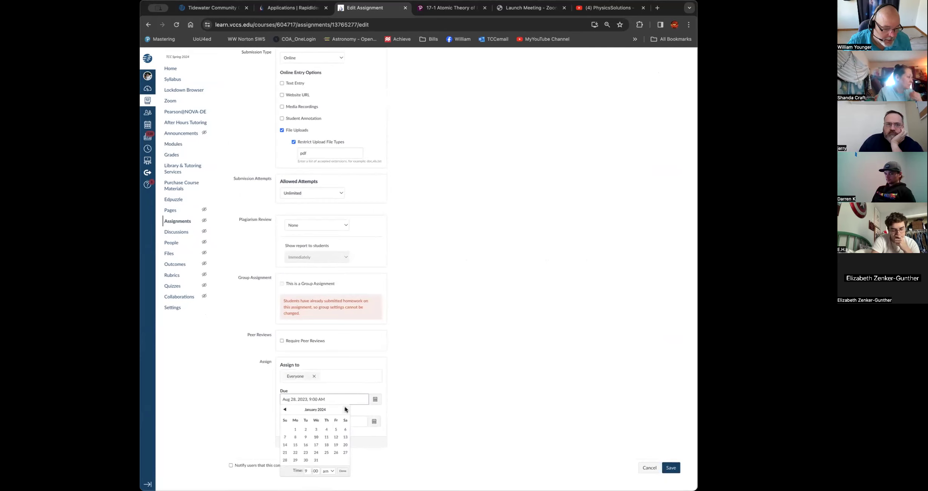
pyautogui.click(317, 445)
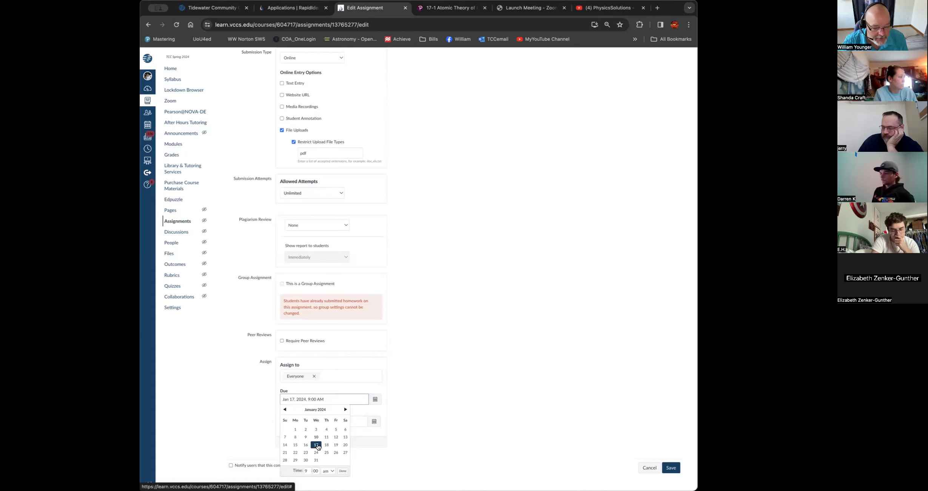
pyautogui.click(423, 460)
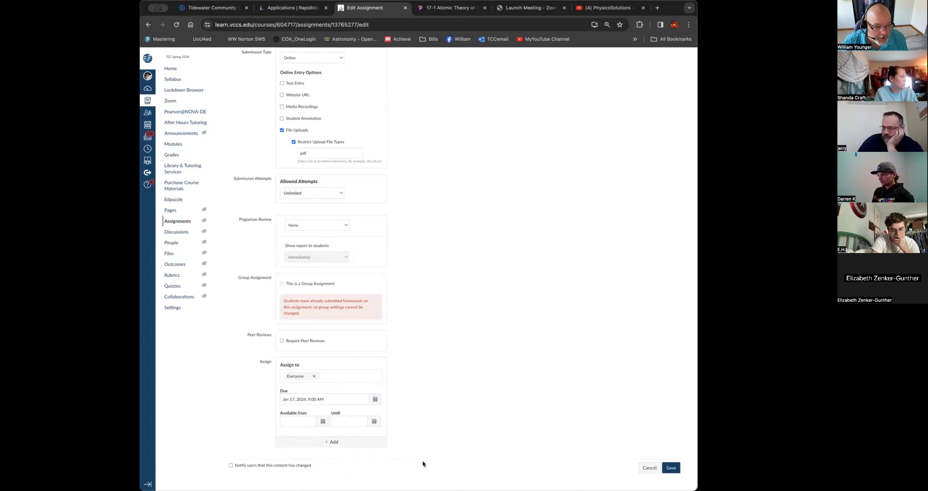
pyautogui.click(672, 467)
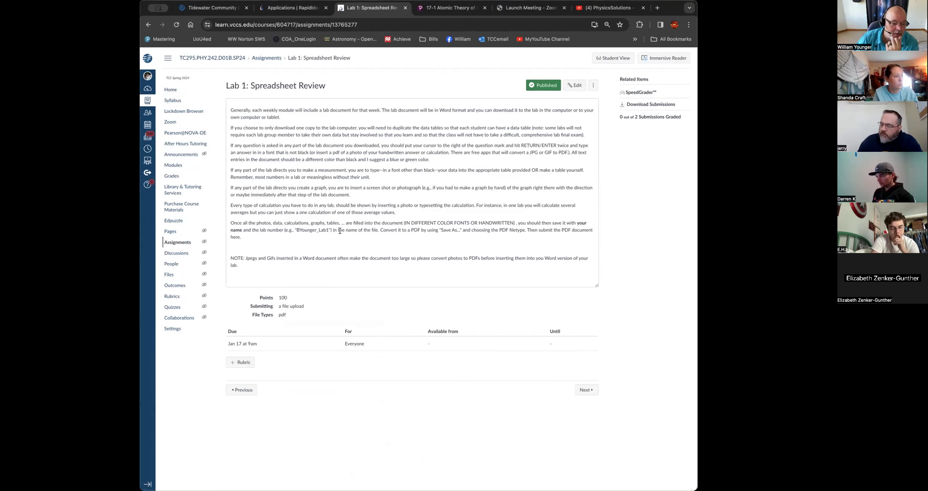
# Open the document "Lab 1 Spreadsheet Review.docx" from the LAB section of the course's Week 1 module
pyautogui.click(180, 165)
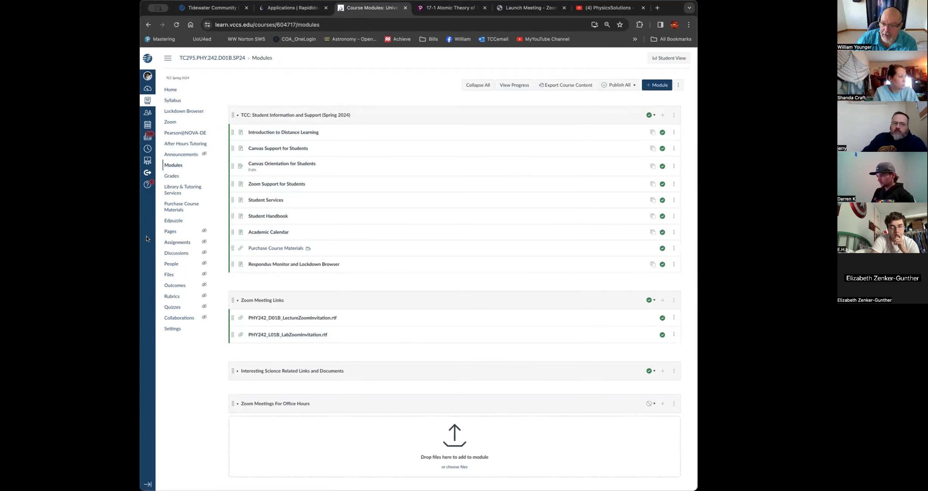
pyautogui.scroll(-4, 273, 236)
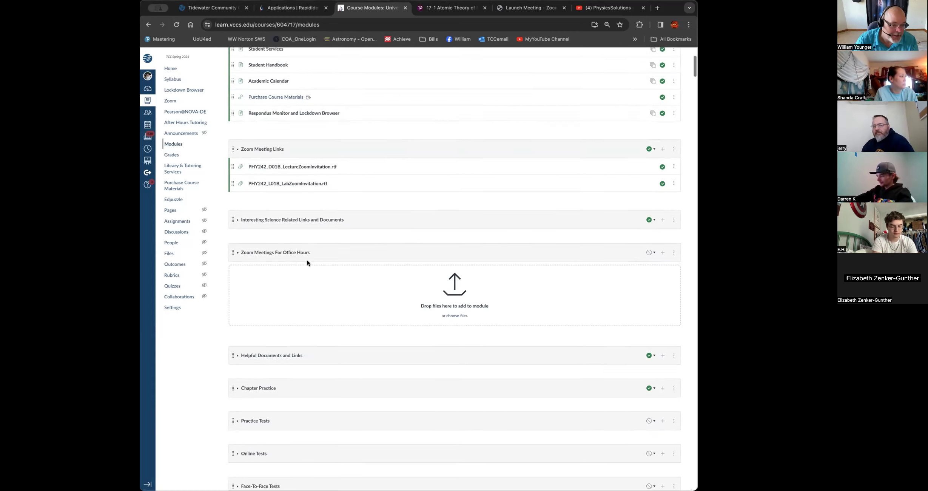
pyautogui.scroll(-15, 307, 260)
pyautogui.scroll(-3, 311, 371)
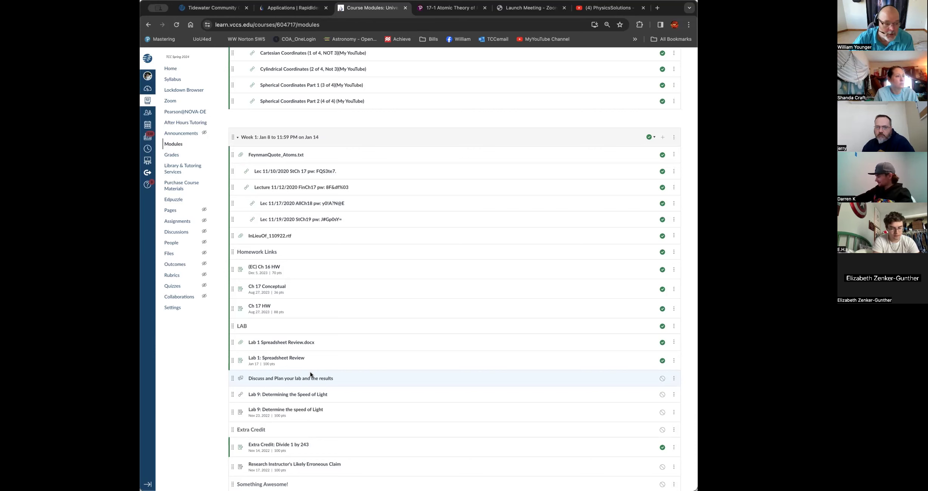
pyautogui.click(290, 342)
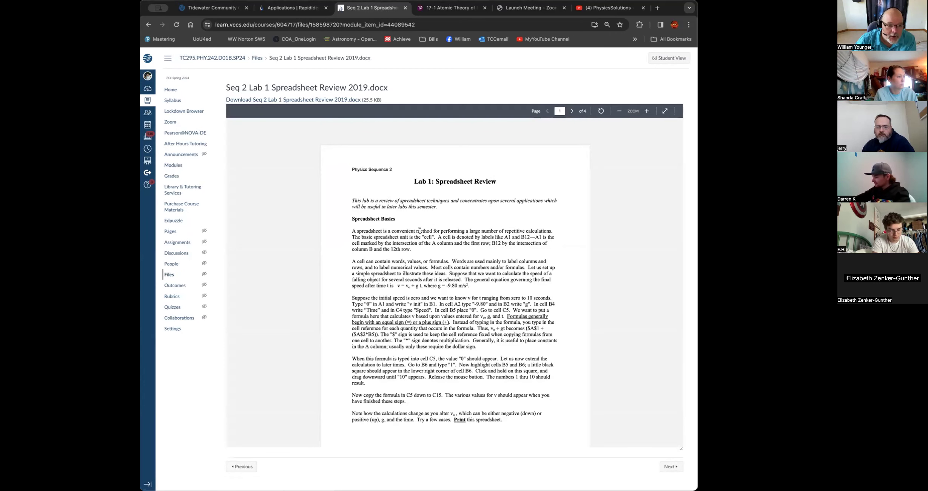
# Read the lab document's sections on spreadsheet basics, graphing basics and calibrating a spectroscope
pyautogui.scroll(-3, 419, 230)
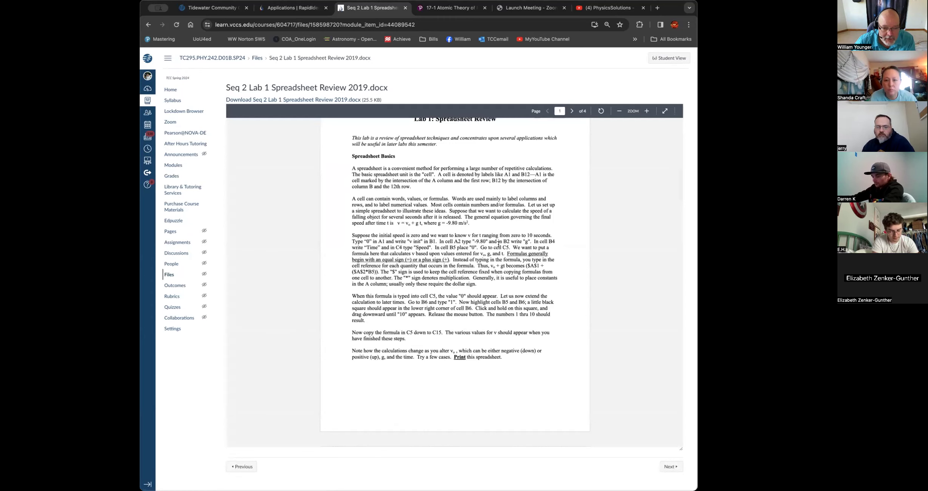
pyautogui.scroll(-1, 499, 244)
pyautogui.scroll(-10, 498, 244)
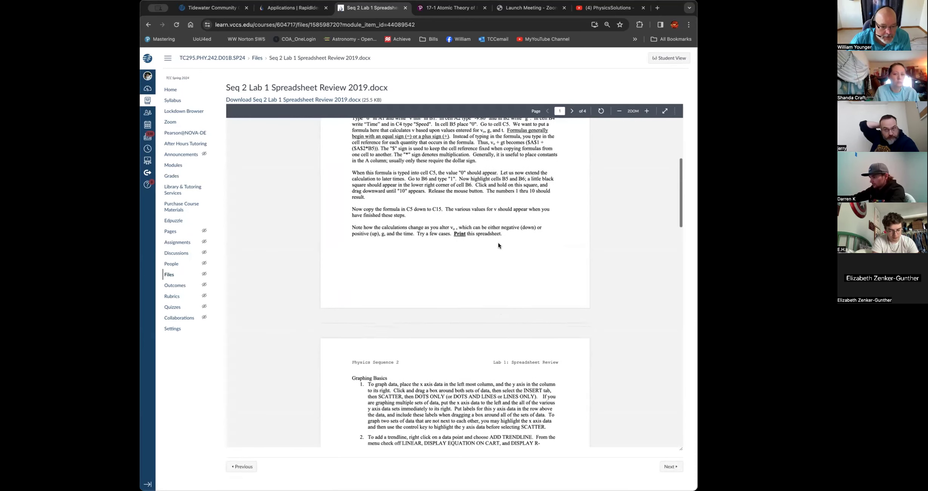
pyautogui.scroll(-4, 498, 245)
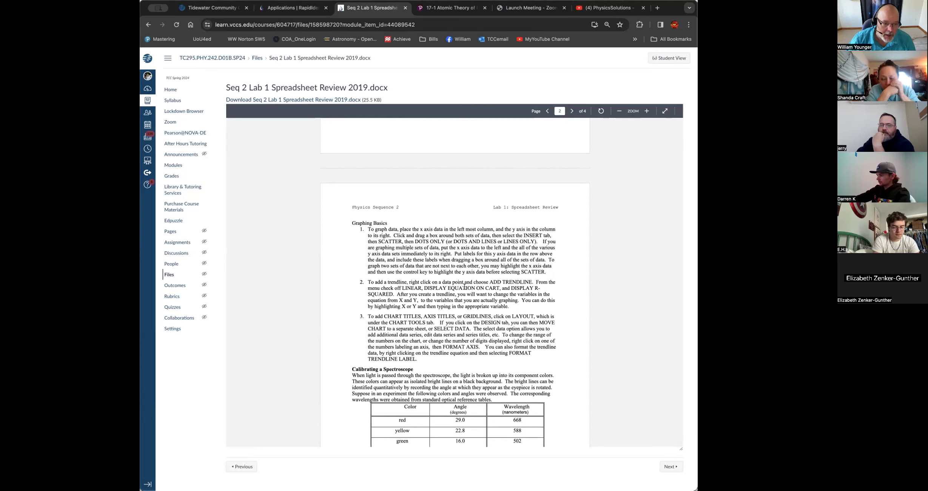
pyautogui.scroll(-1, 464, 286)
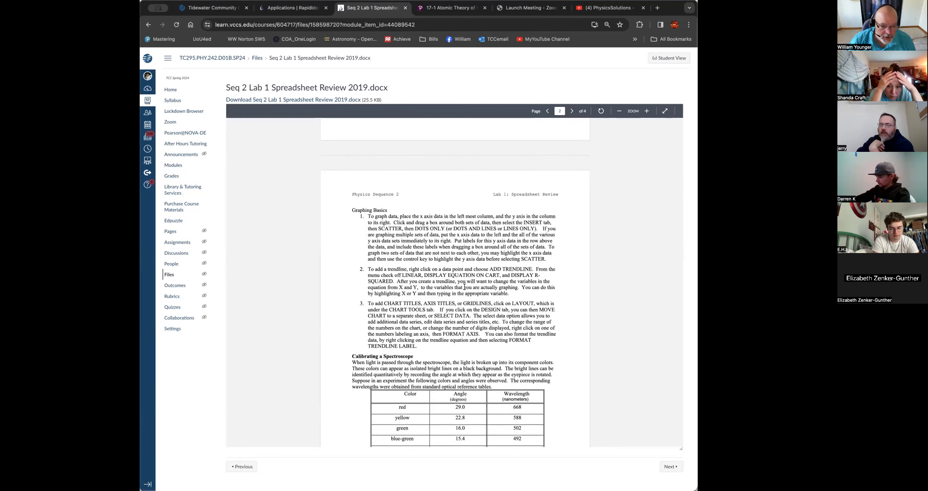
pyautogui.scroll(-5, 464, 286)
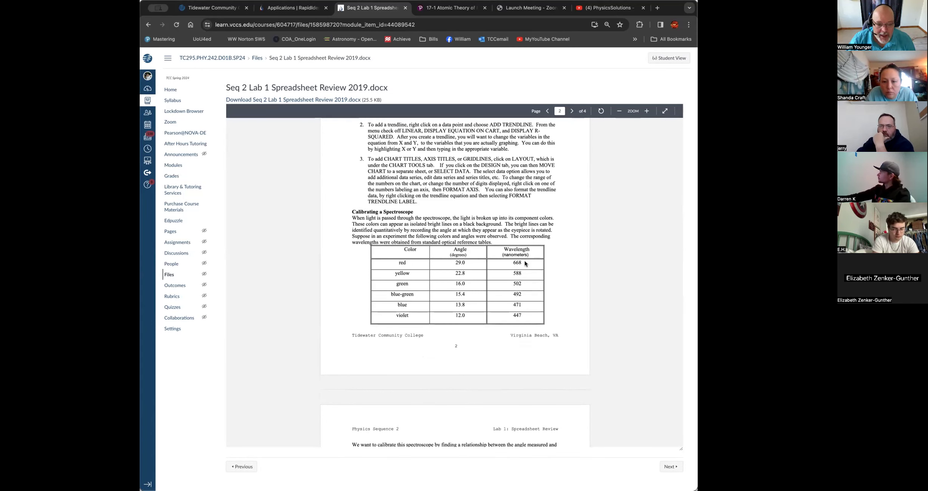
pyautogui.scroll(-3, 525, 263)
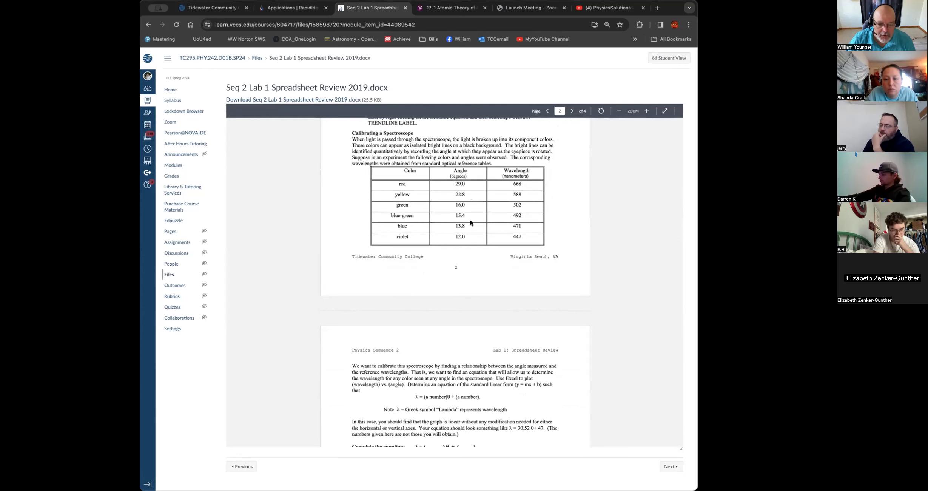
pyautogui.scroll(-2, 511, 344)
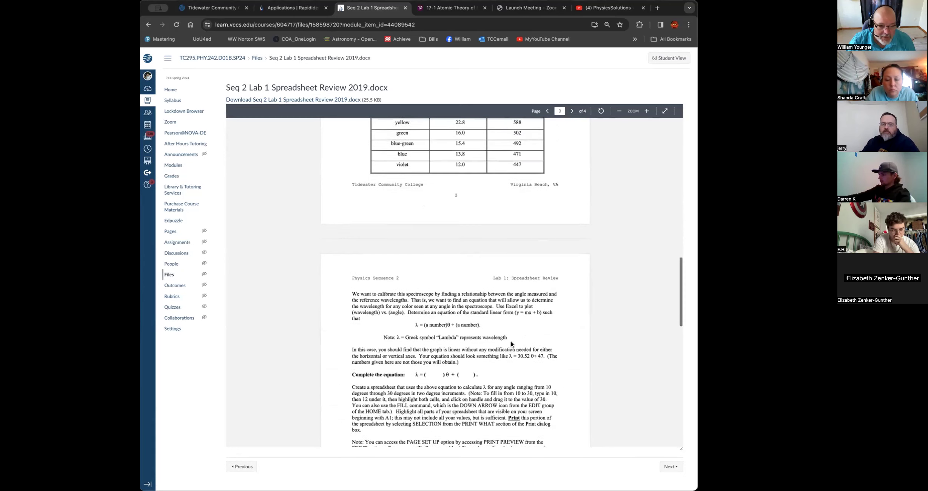
pyautogui.scroll(-1, 511, 341)
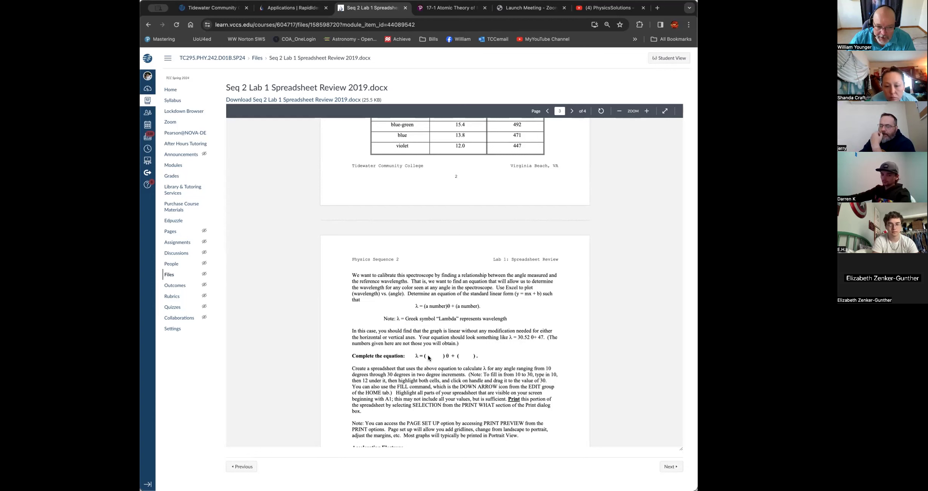
# Review the lab document's Accelerating Electrons and Deflecting Electrons activities through to the end of the lab
pyautogui.scroll(-3, 428, 358)
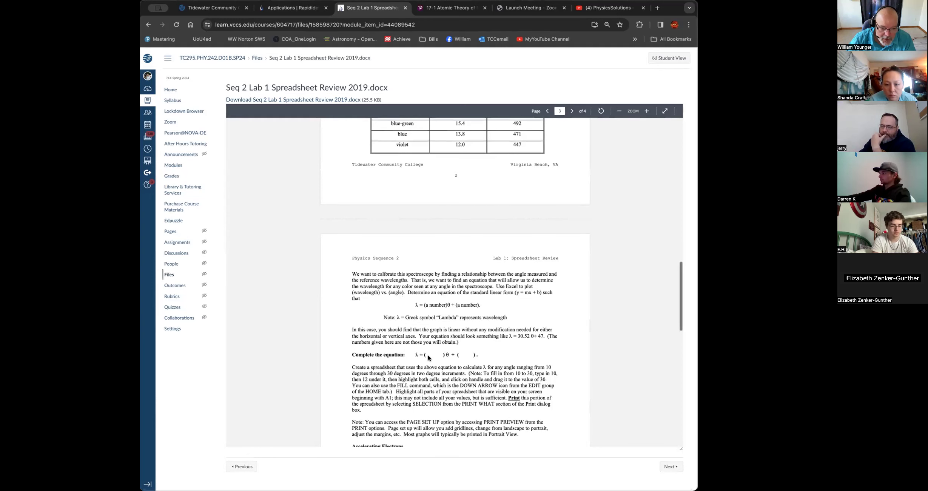
pyautogui.scroll(-3, 429, 357)
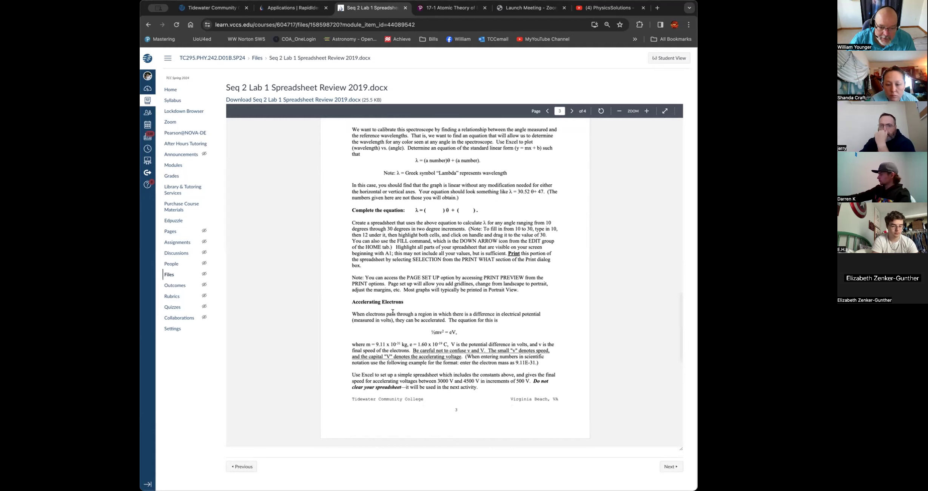
pyautogui.scroll(-6, 393, 312)
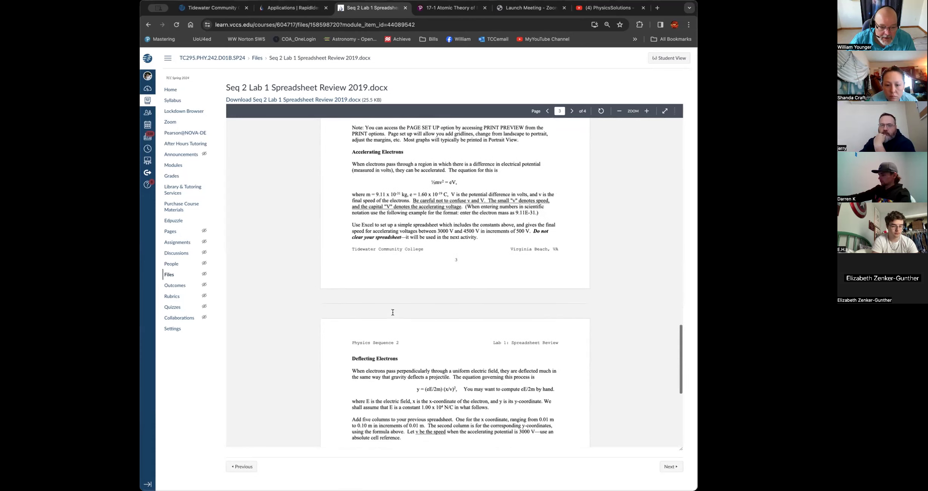
pyautogui.scroll(-3, 393, 312)
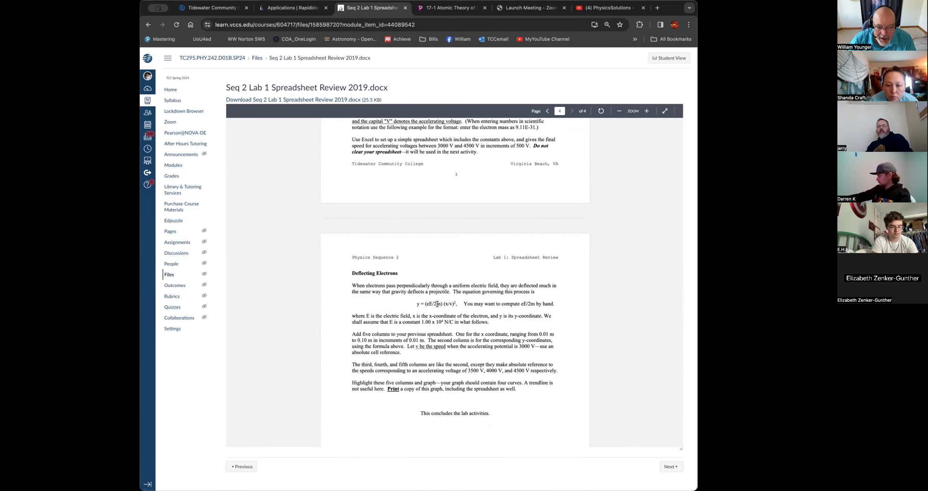
pyautogui.scroll(-4, 453, 302)
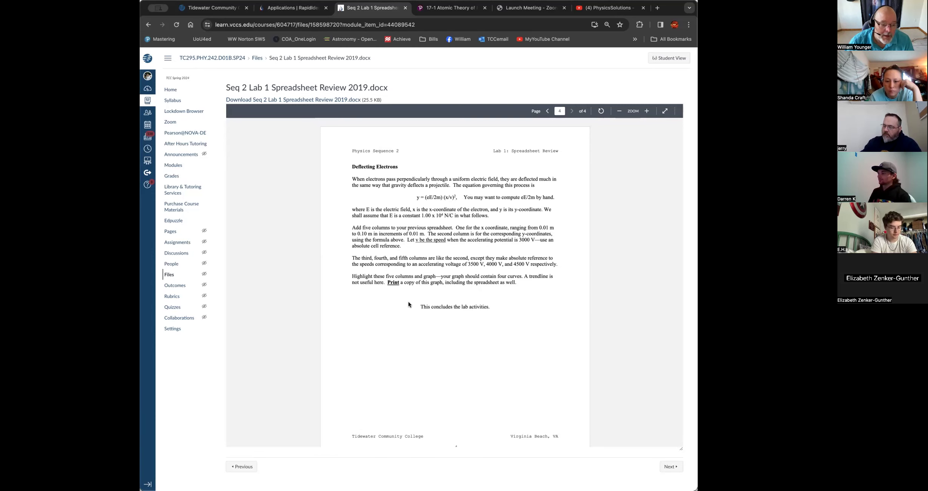
pyautogui.scroll(1, 408, 302)
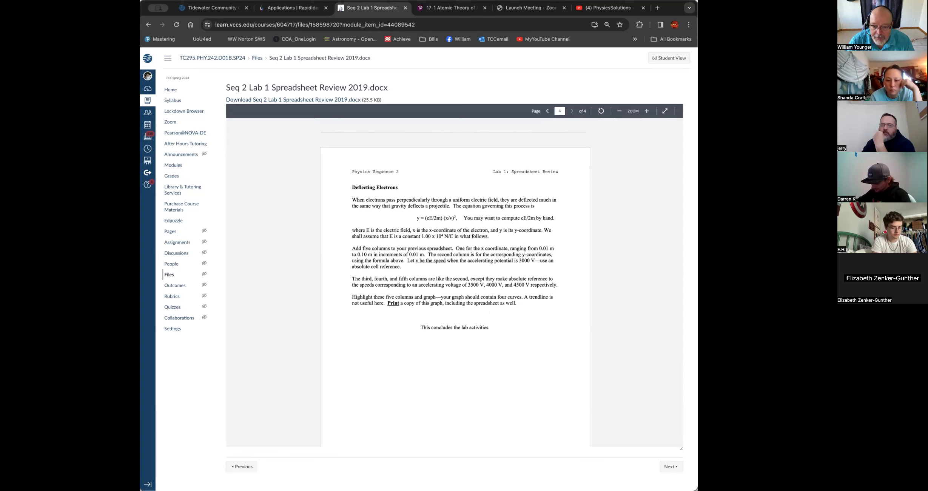
pyautogui.click(674, 151)
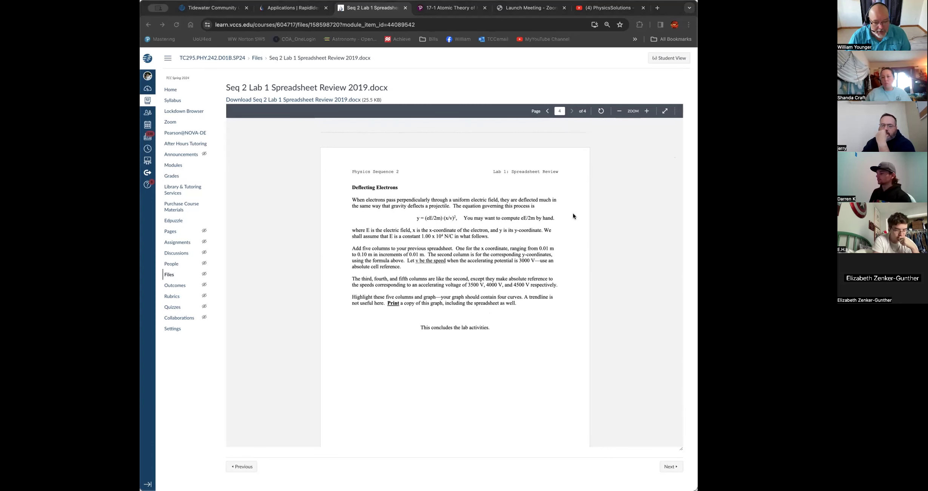